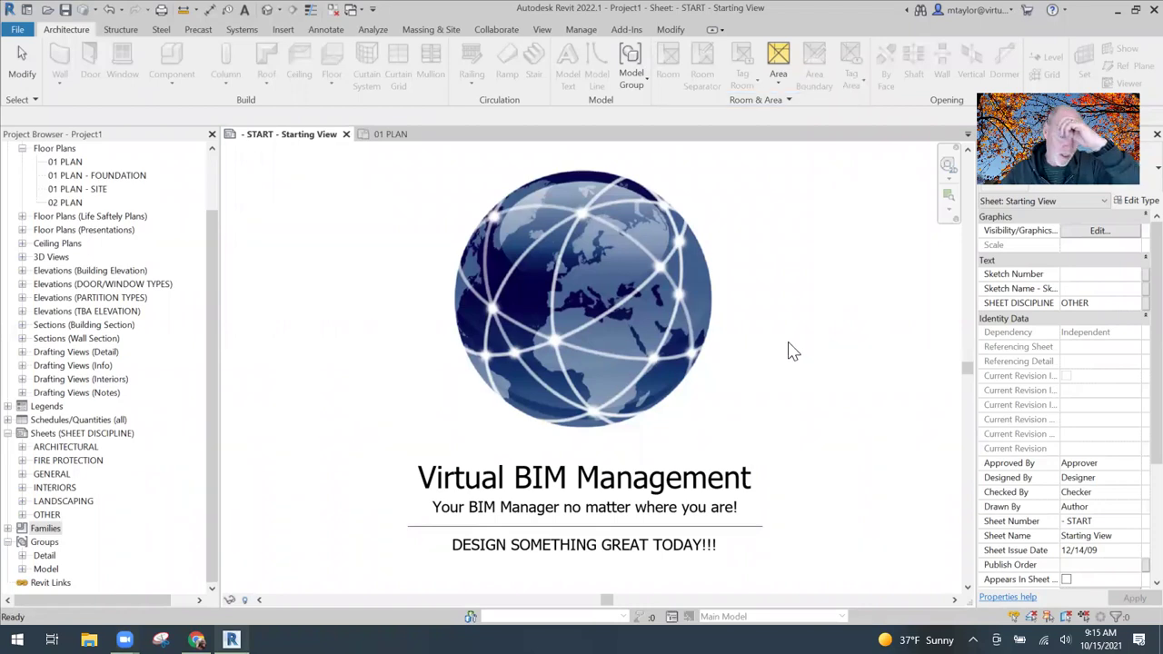
Step: Switch to the 01 PLAN floor plan and zoom in and out to look it over
click(391, 137)
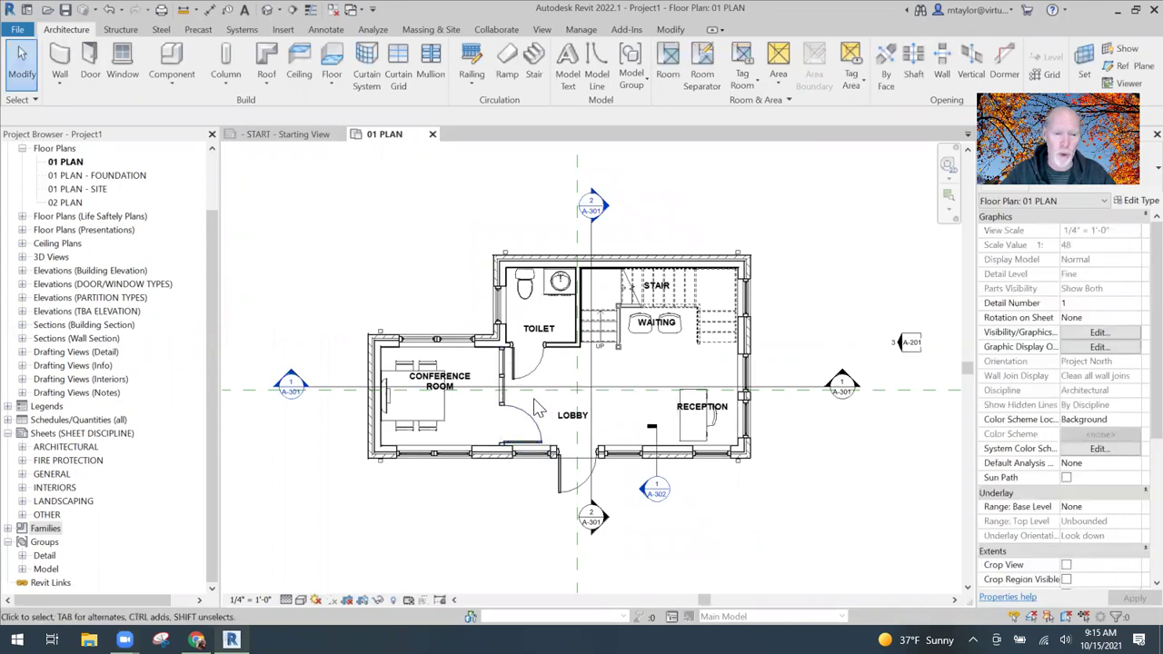
scroll(509, 381, up, 3)
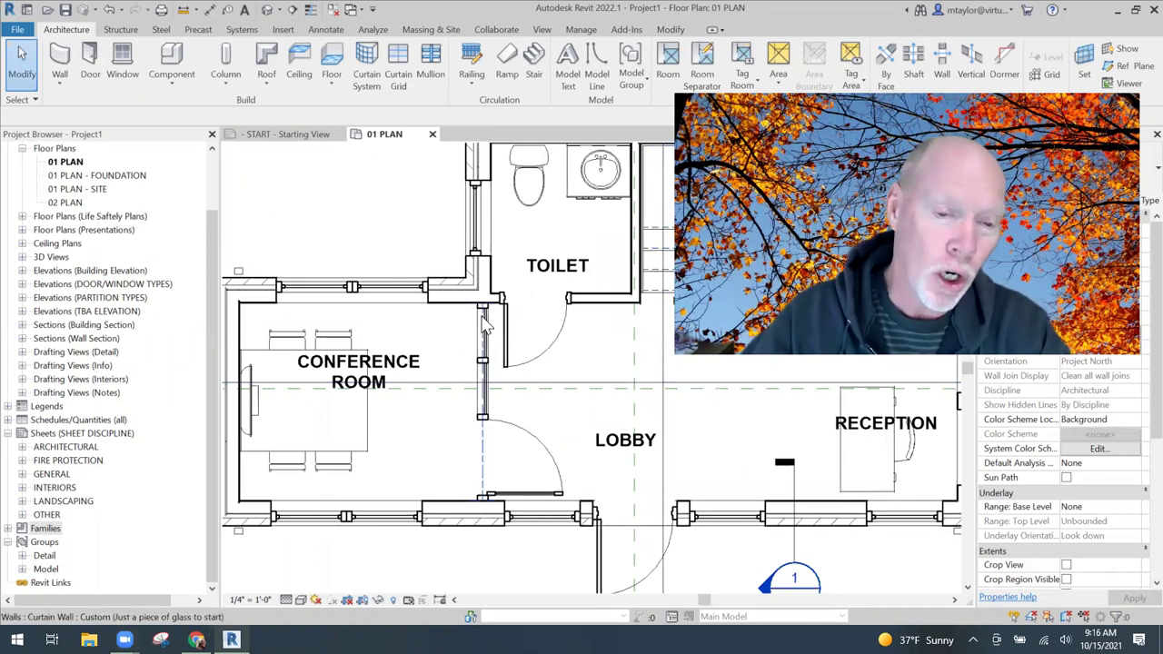
scroll(484, 391, down, 2)
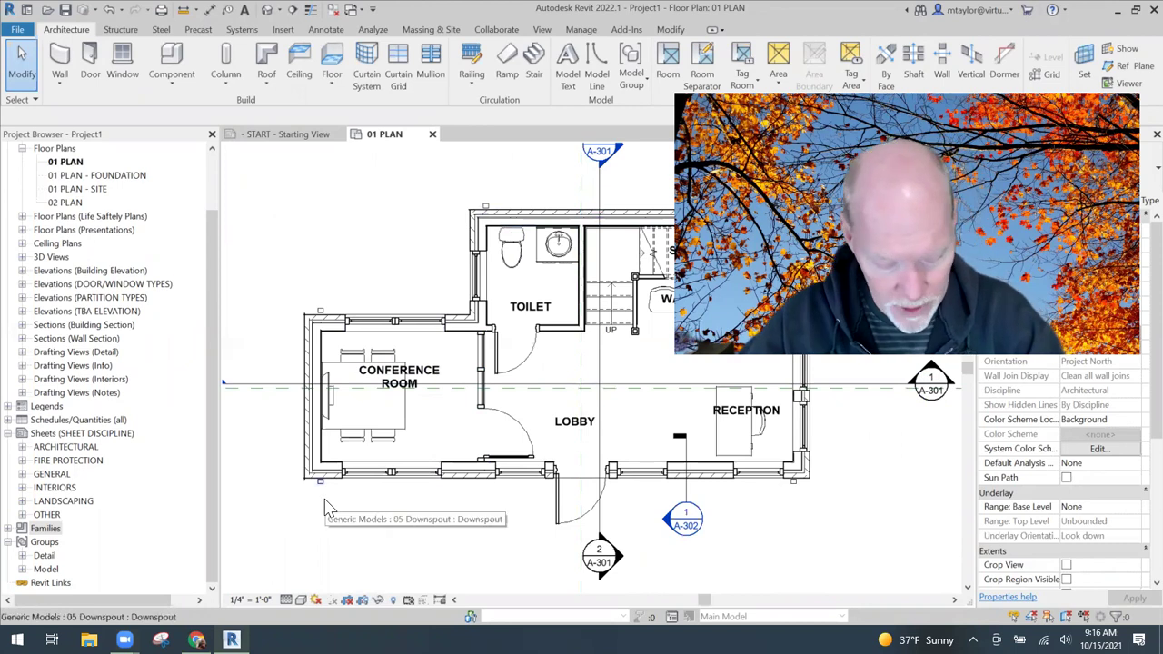
Step: Tag the conference room windows, toilet window and curtain wall using Tag by Category (TG)
key(t)
key(g)
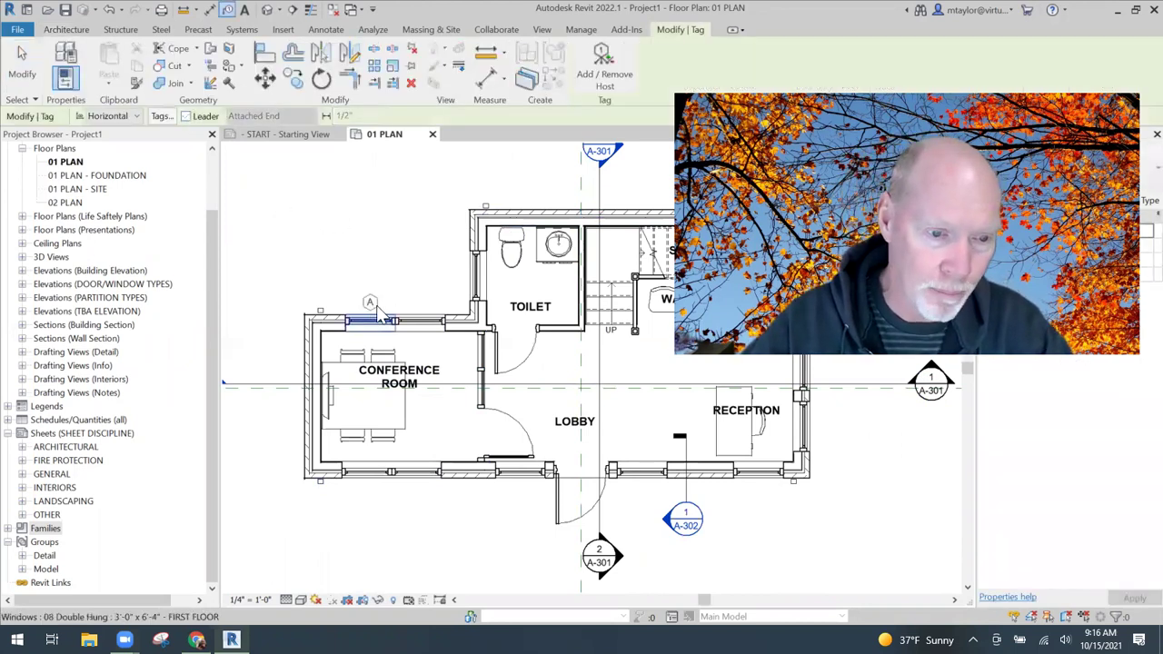
click(421, 325)
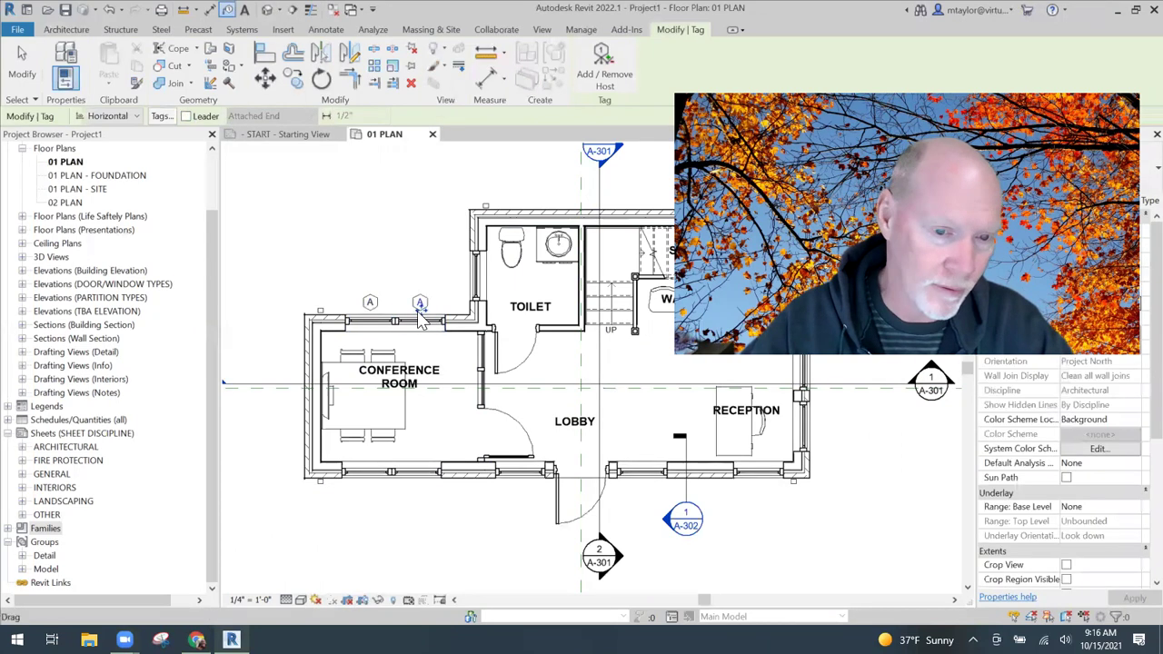
click(413, 488)
click(367, 488)
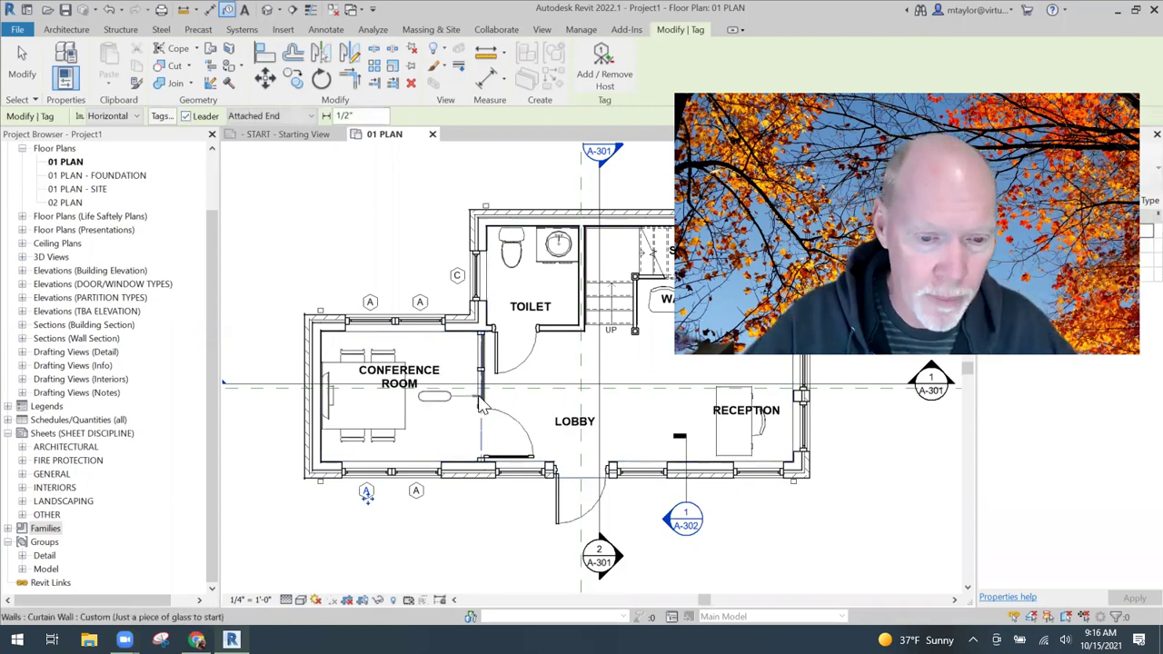
key(Escape)
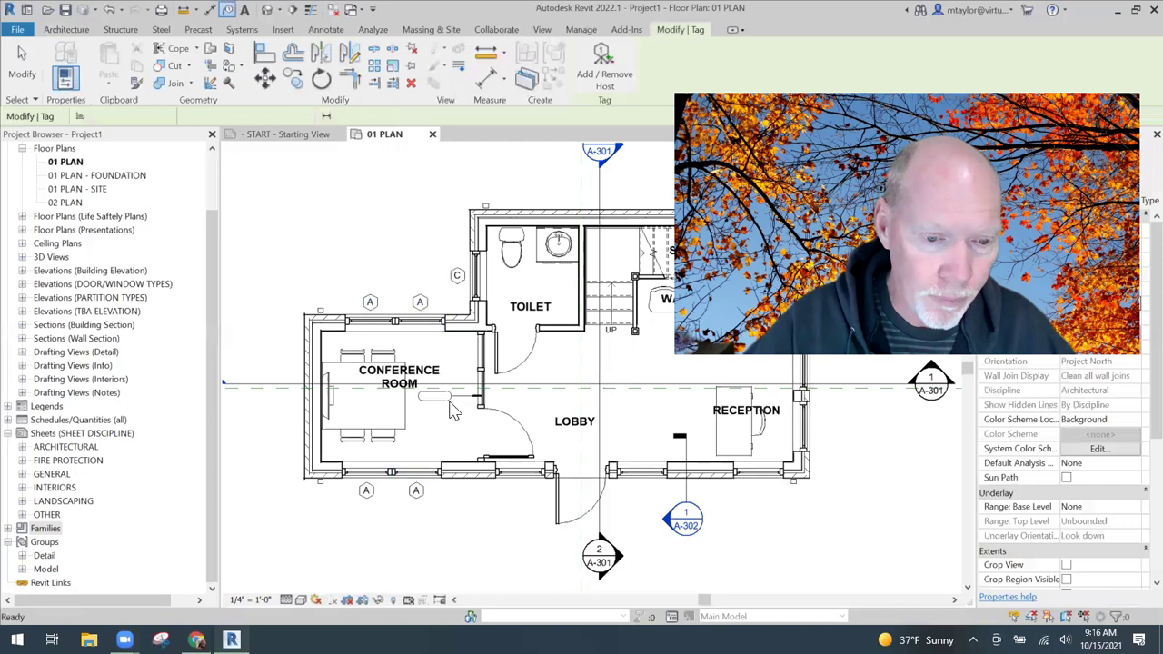
Step: Change the curtain wall's empty tag to the Wall Tag - Curtain Wall type
scroll(453, 410, up, 4)
click(459, 392)
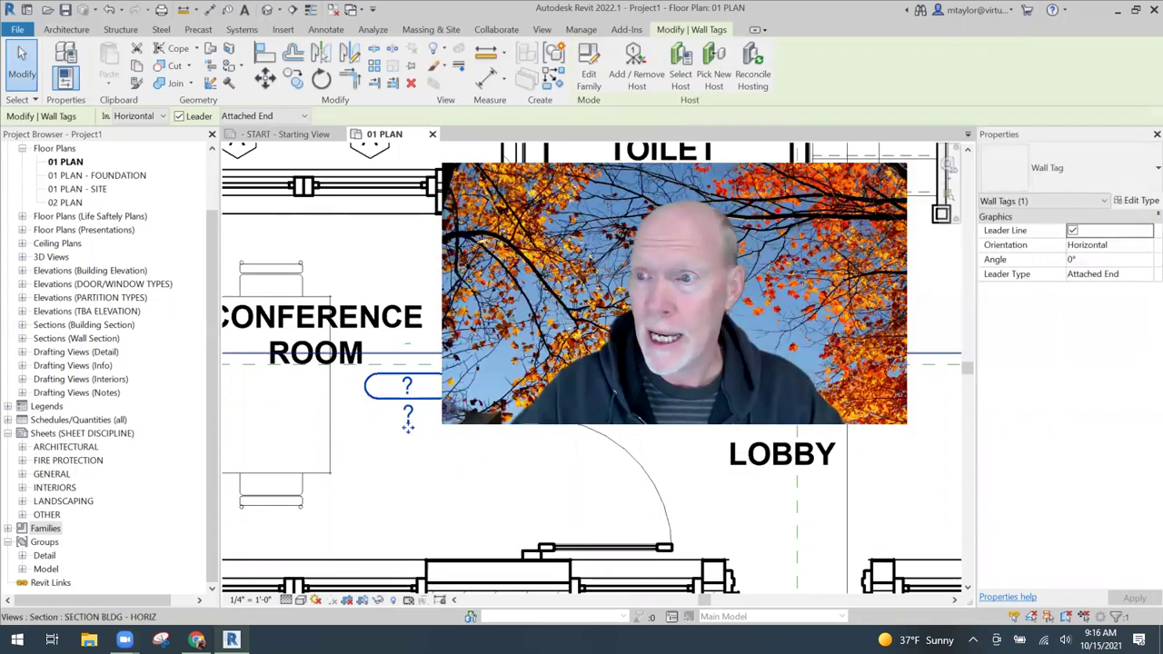
click(1081, 182)
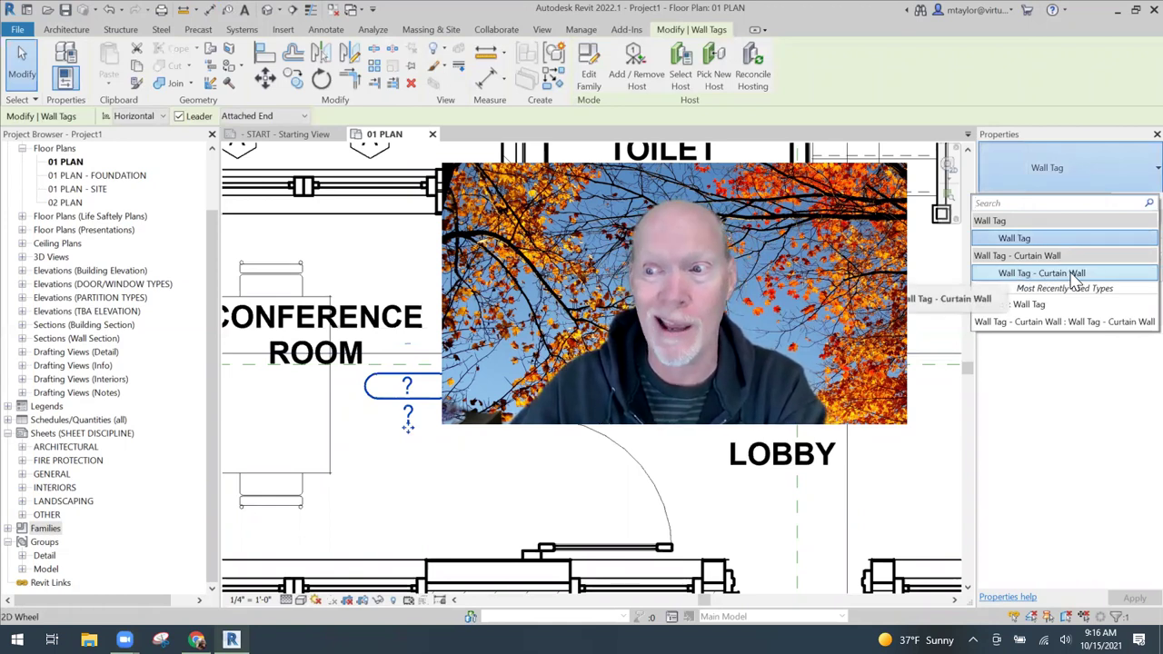
click(1075, 282)
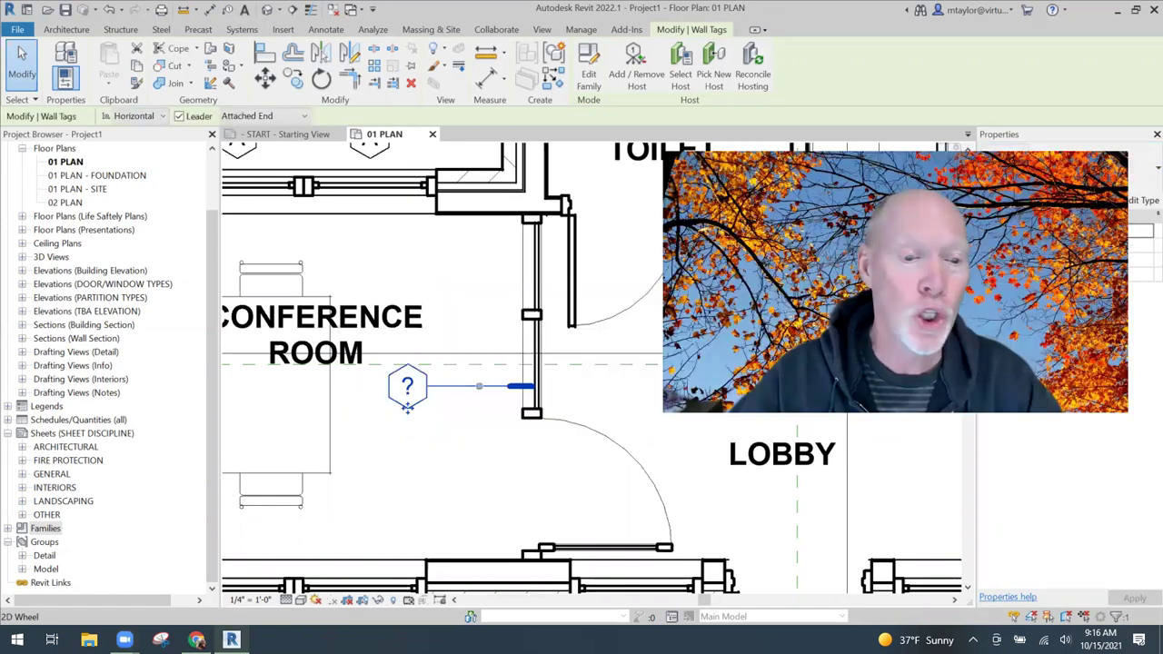
click(430, 442)
scroll(430, 443, down, 3)
scroll(436, 437, up, 1)
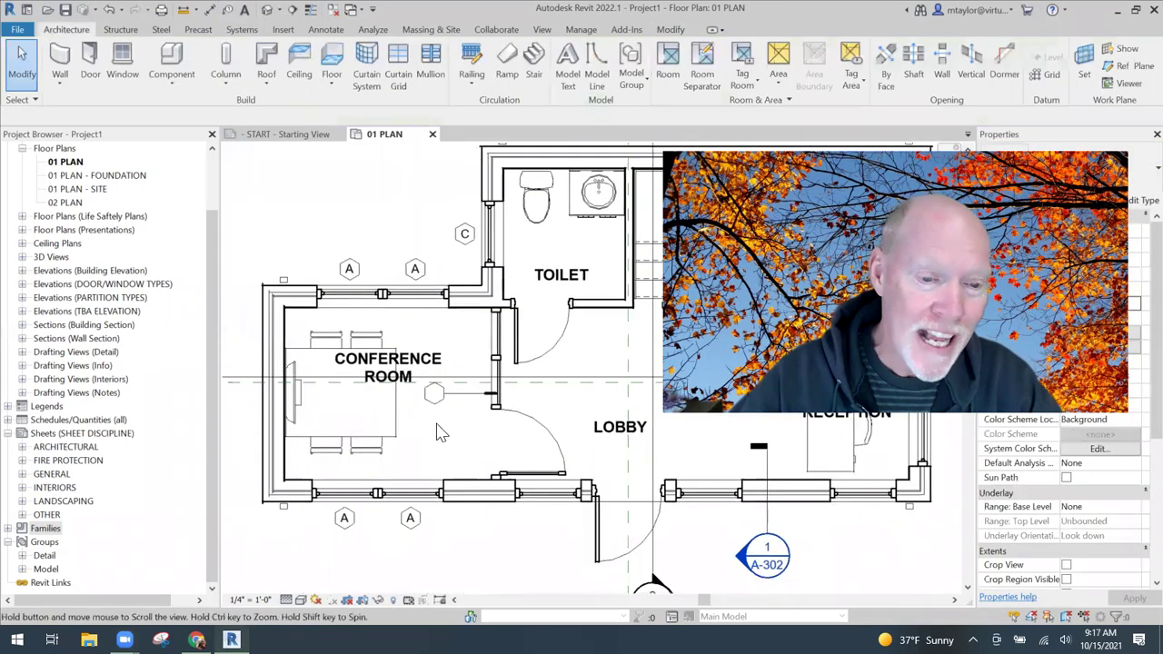
scroll(439, 414, up, 1)
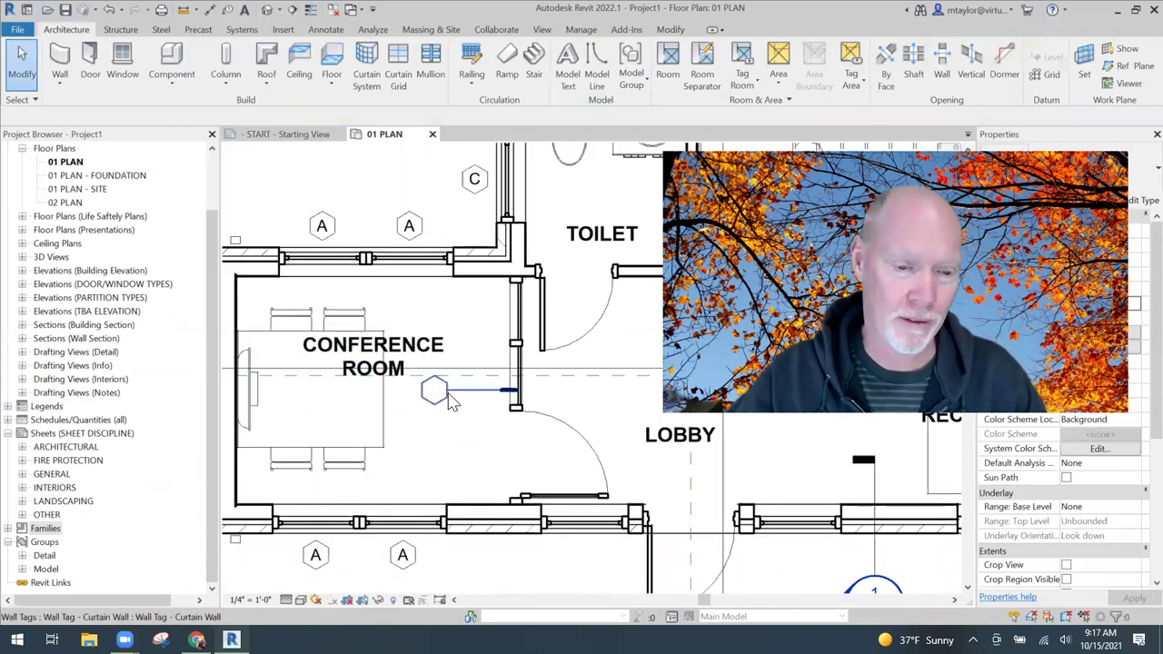
Step: Relabel the curtain wall tag to M and move it beside the wall
click(452, 402)
text(M)
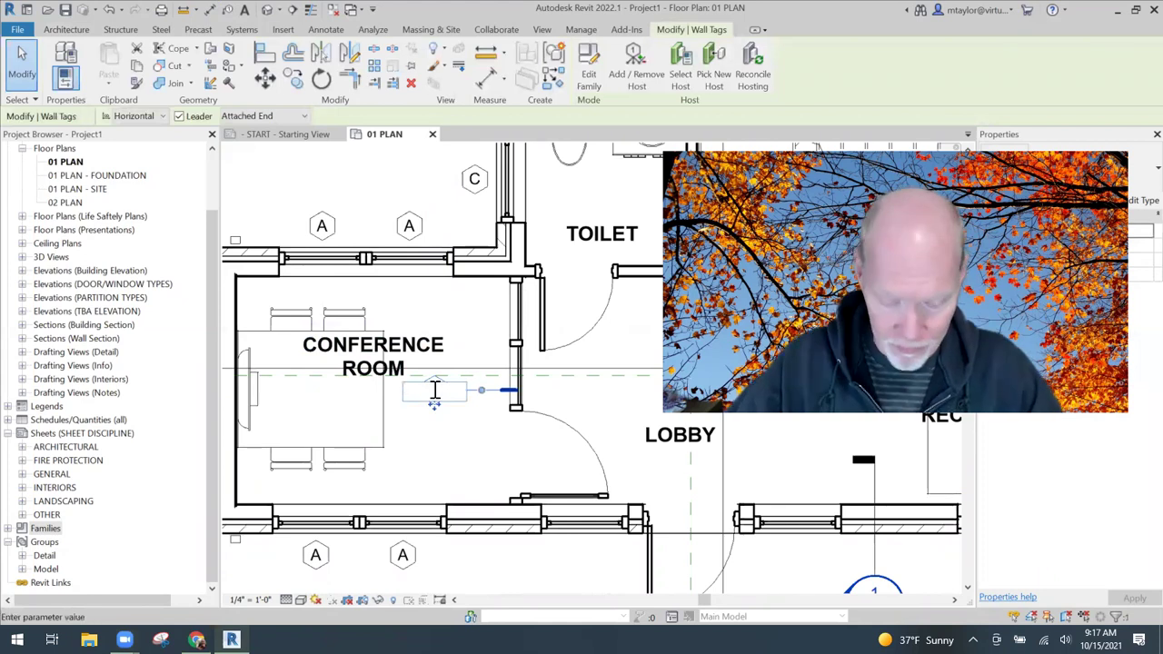
click(448, 443)
click(463, 455)
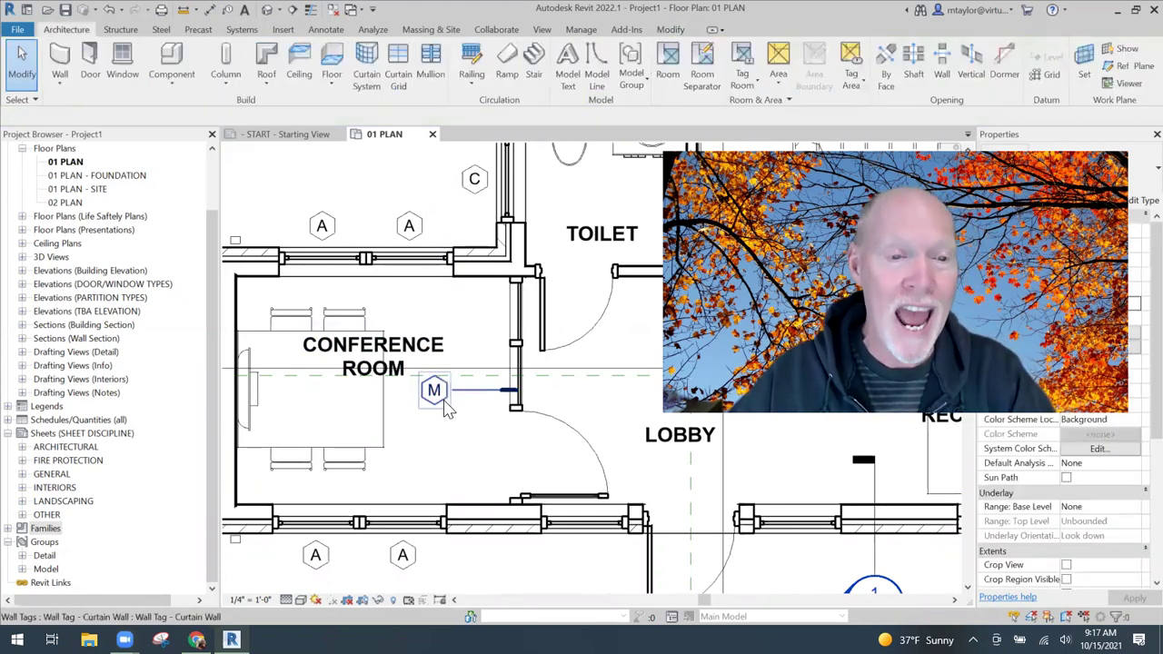
click(465, 403)
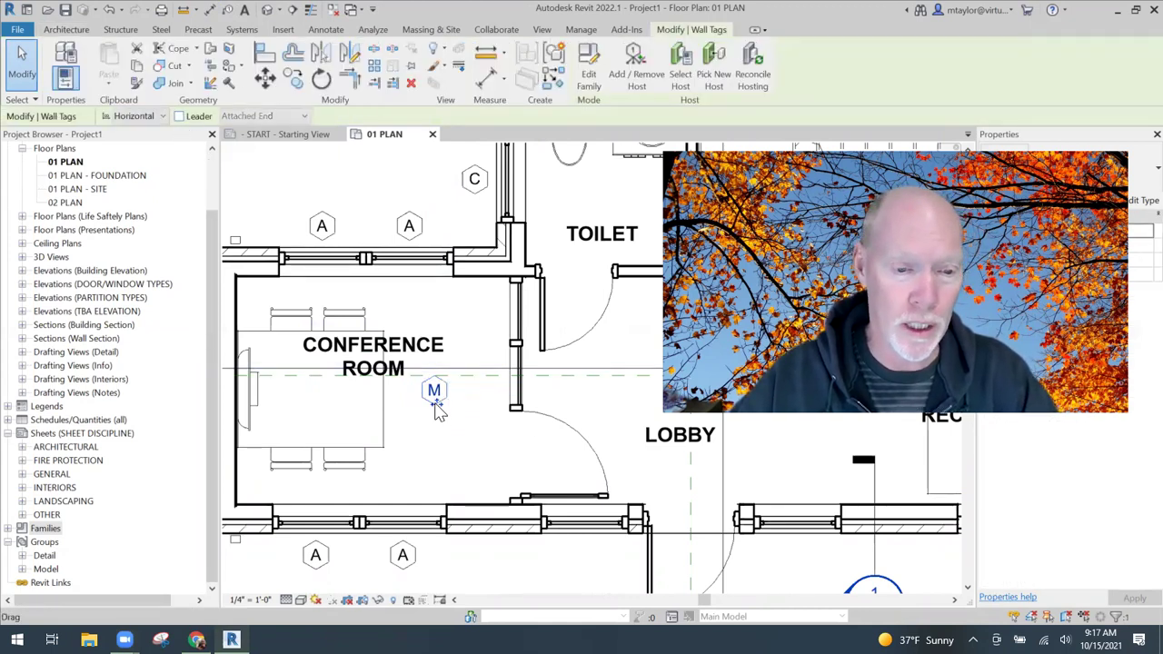
drag(439, 411, 497, 411)
click(509, 457)
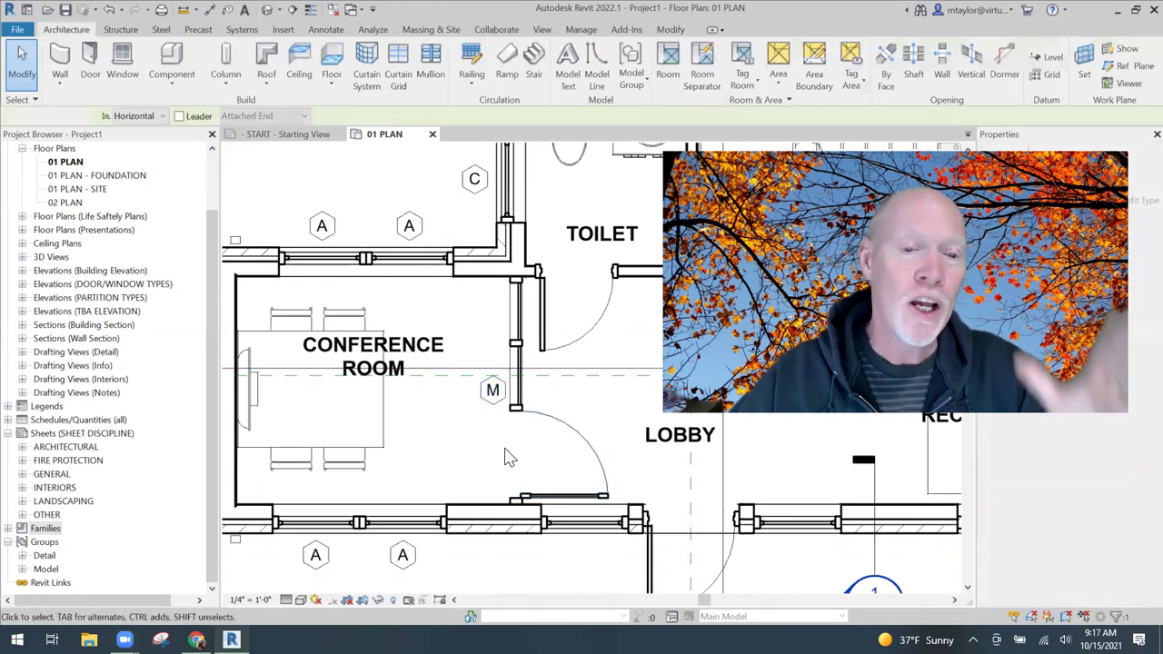
Step: Open WINDOW SCHEDULE from Schedules/Quantities in the Project Browser
scroll(509, 457, down, 3)
scroll(491, 424, up, 1)
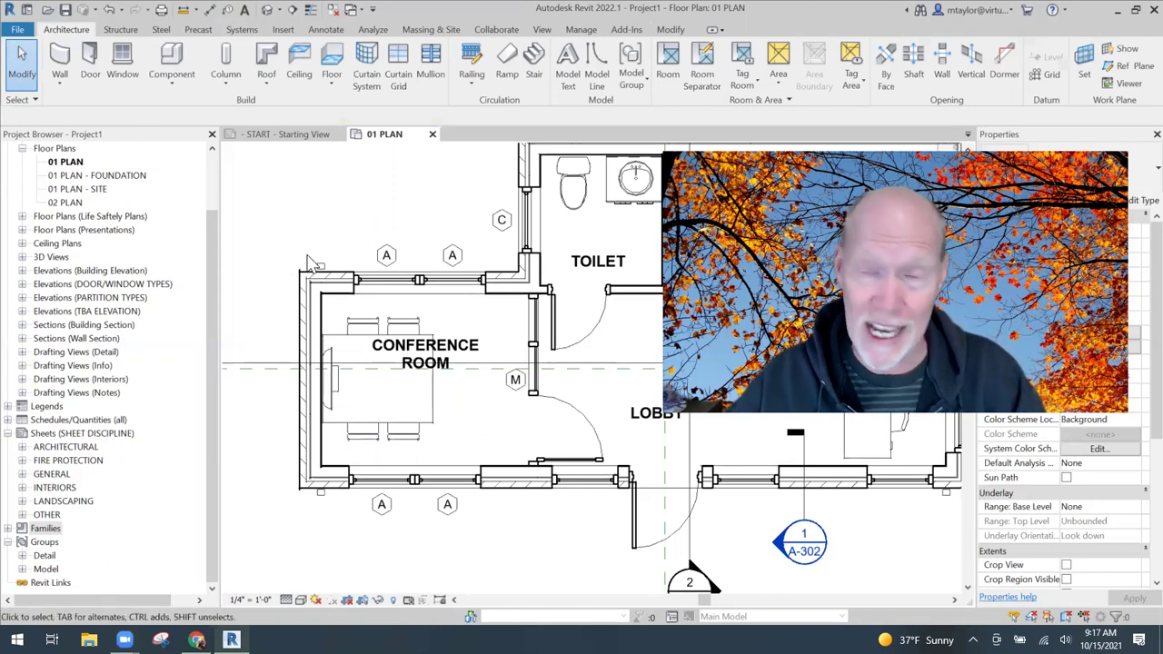
click(45, 528)
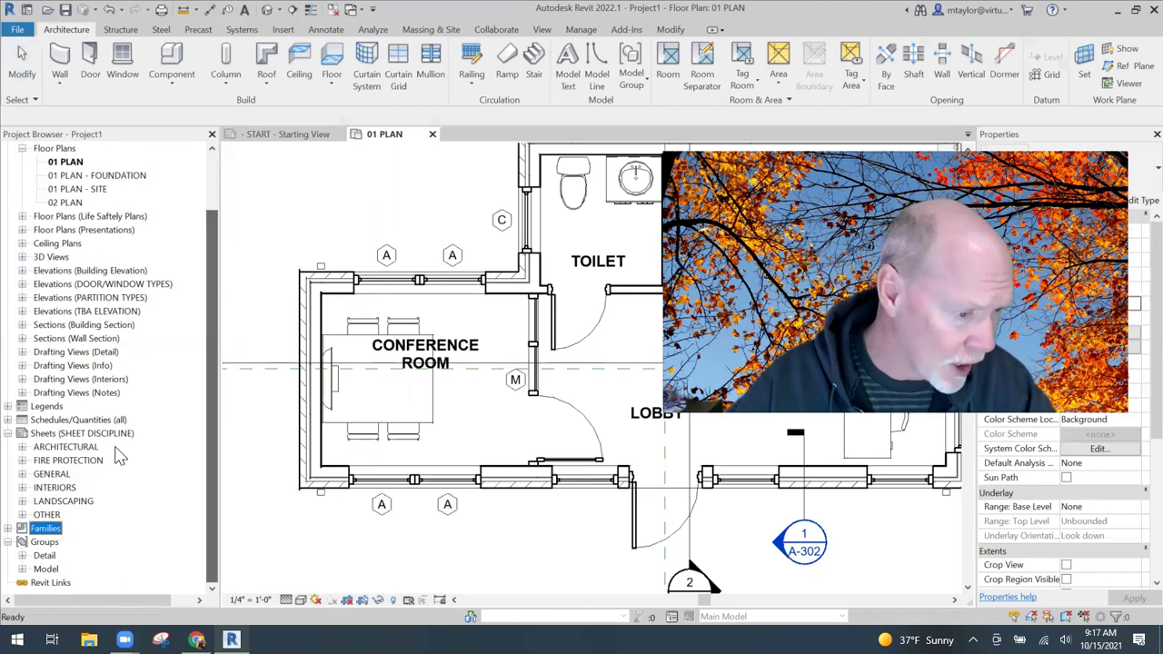
click(8, 420)
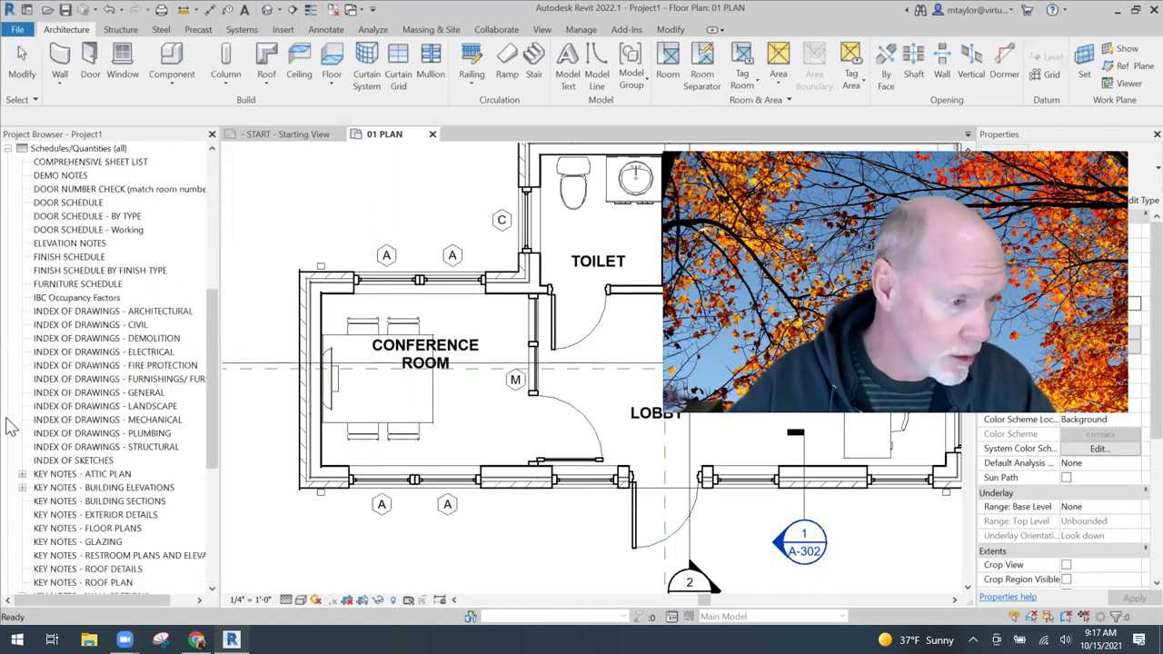
scroll(209, 382, down, 2)
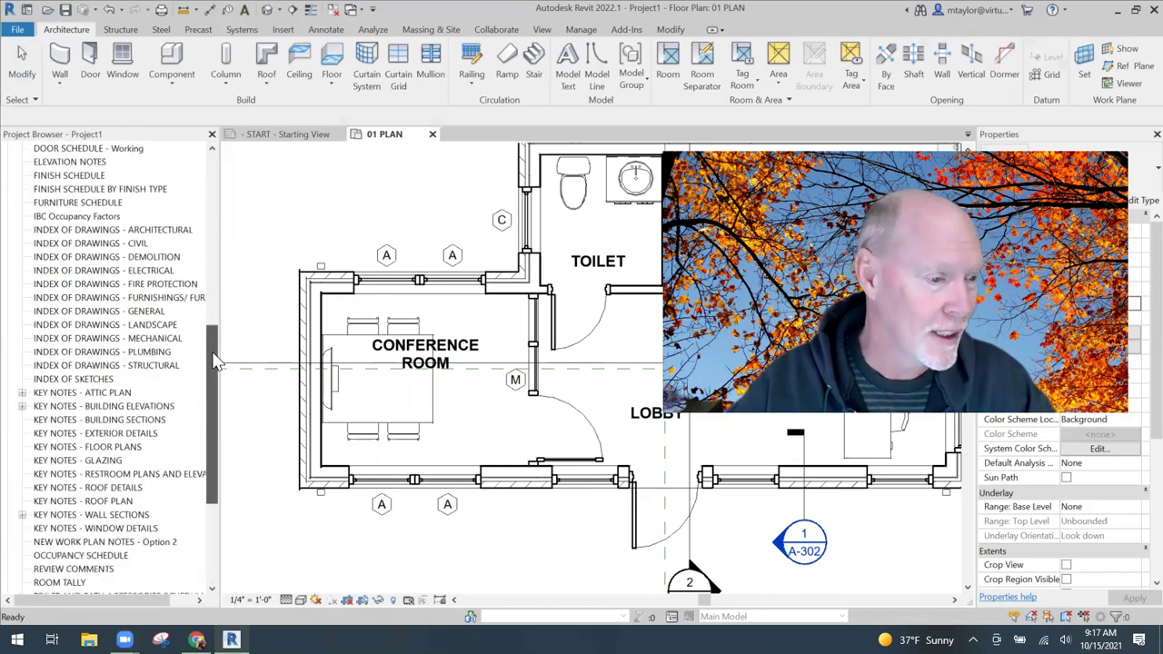
scroll(209, 382, down, 3)
scroll(209, 381, up, 1)
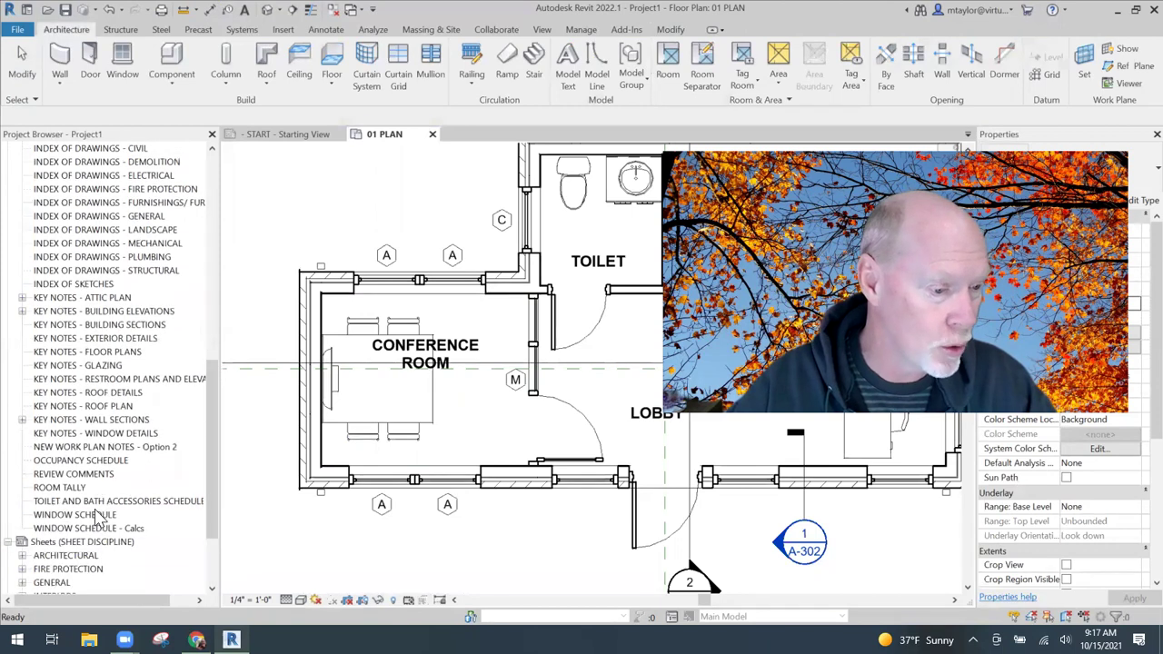
double_click(92, 514)
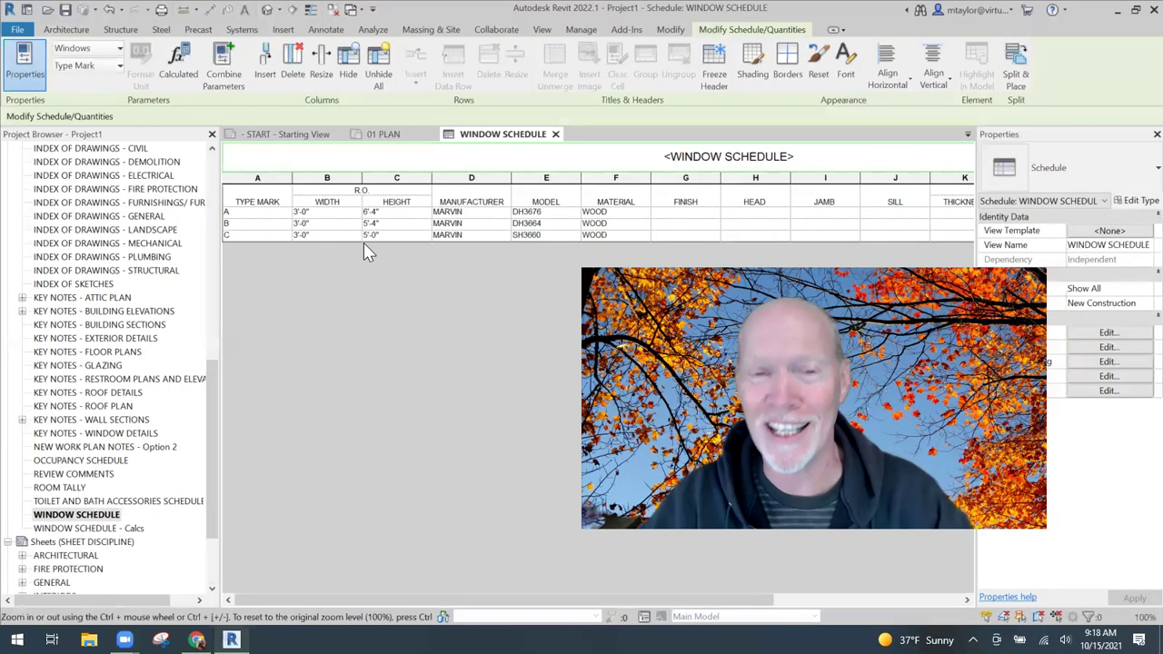
Step: Return to 01 PLAN and dismiss the Project Not Saved Recently reminder
click(383, 136)
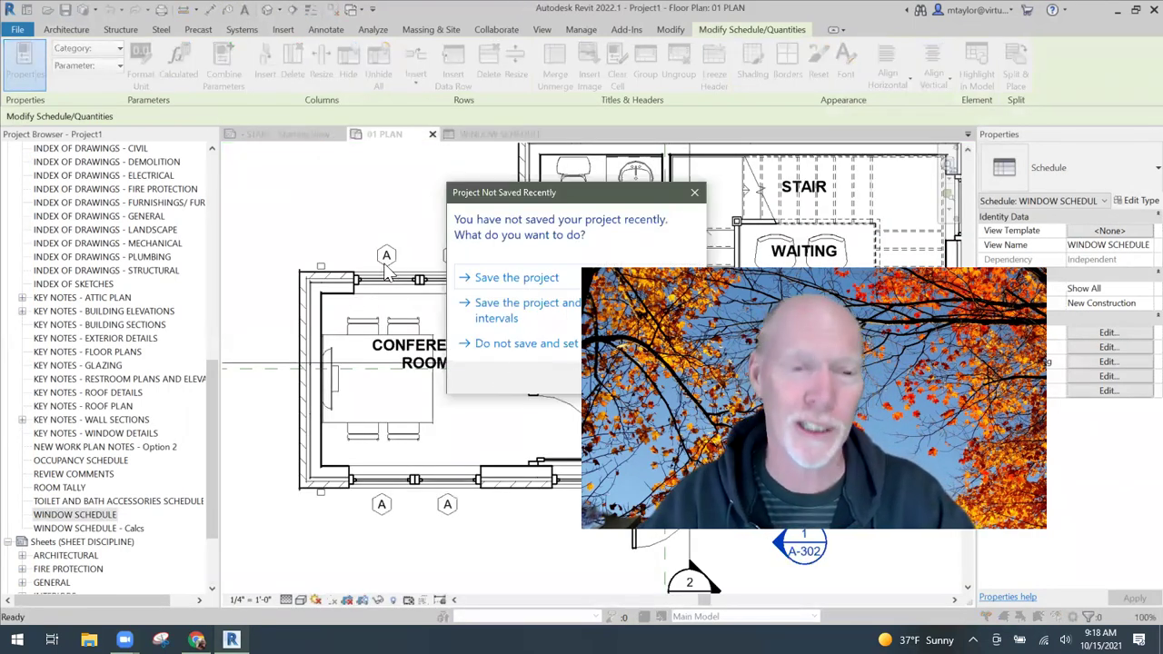
click(696, 194)
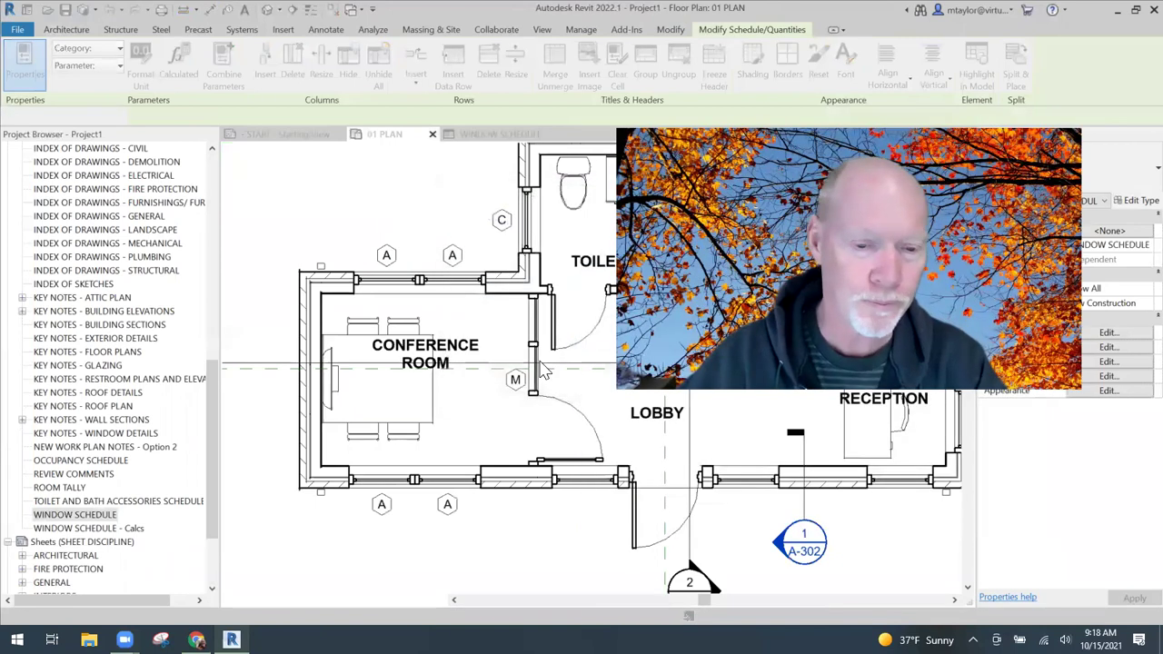
click(505, 408)
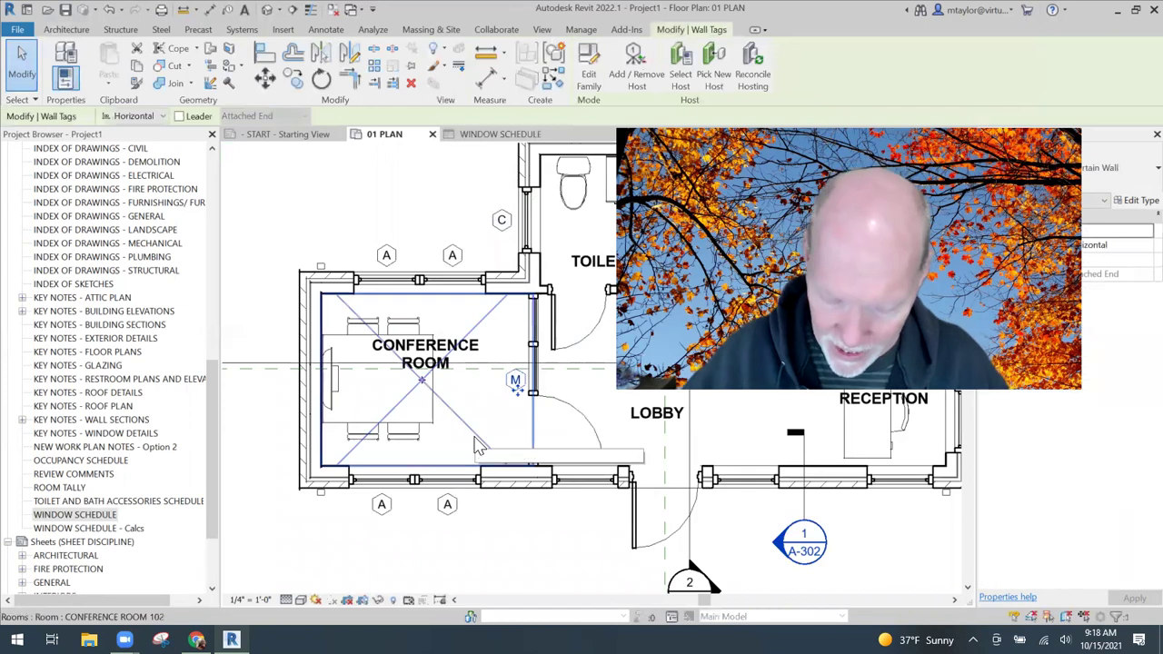
key(Escape)
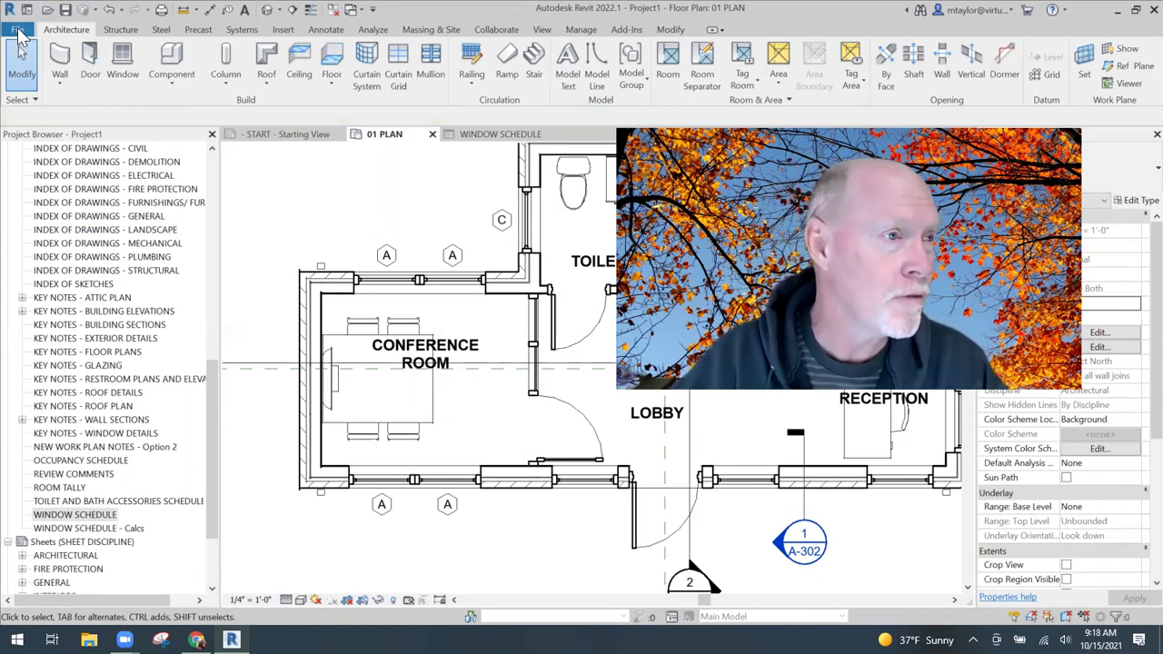
Step: Create a new family from the English-Imperial Generic Model.rft template
click(19, 31)
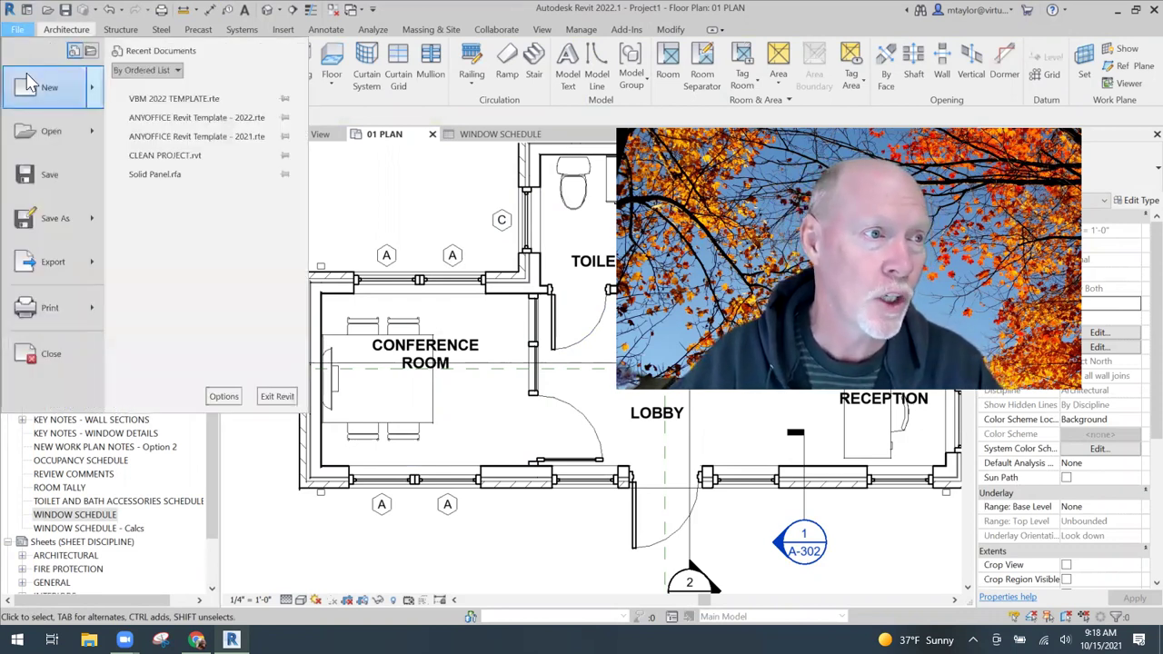
mouse_move(50, 87)
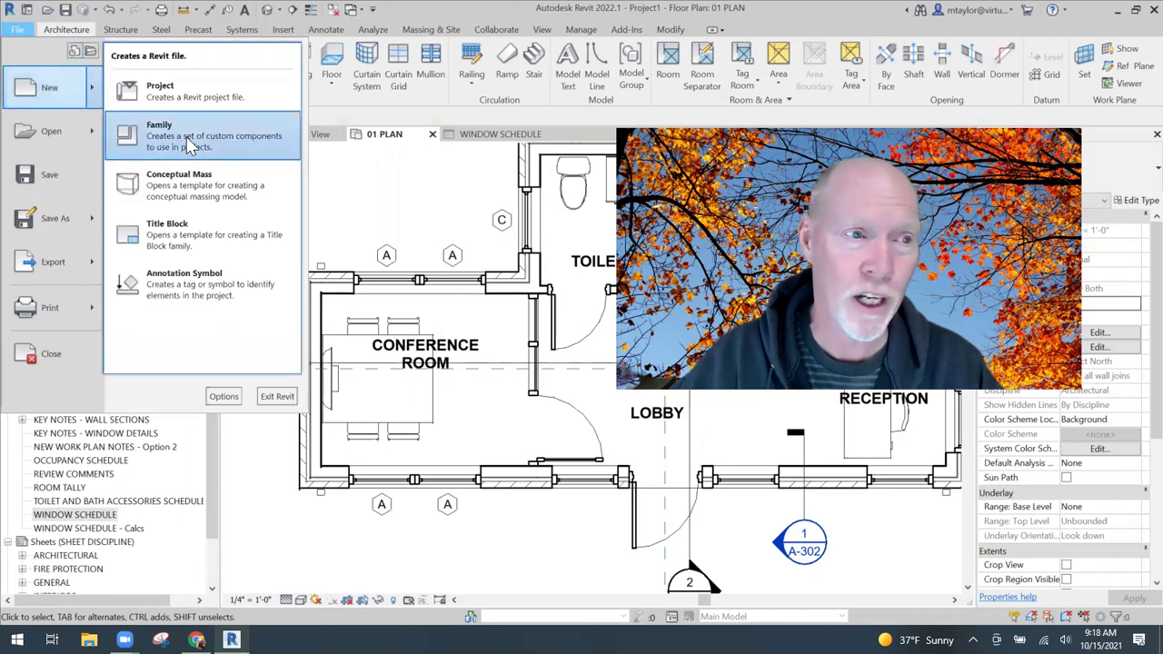
click(186, 146)
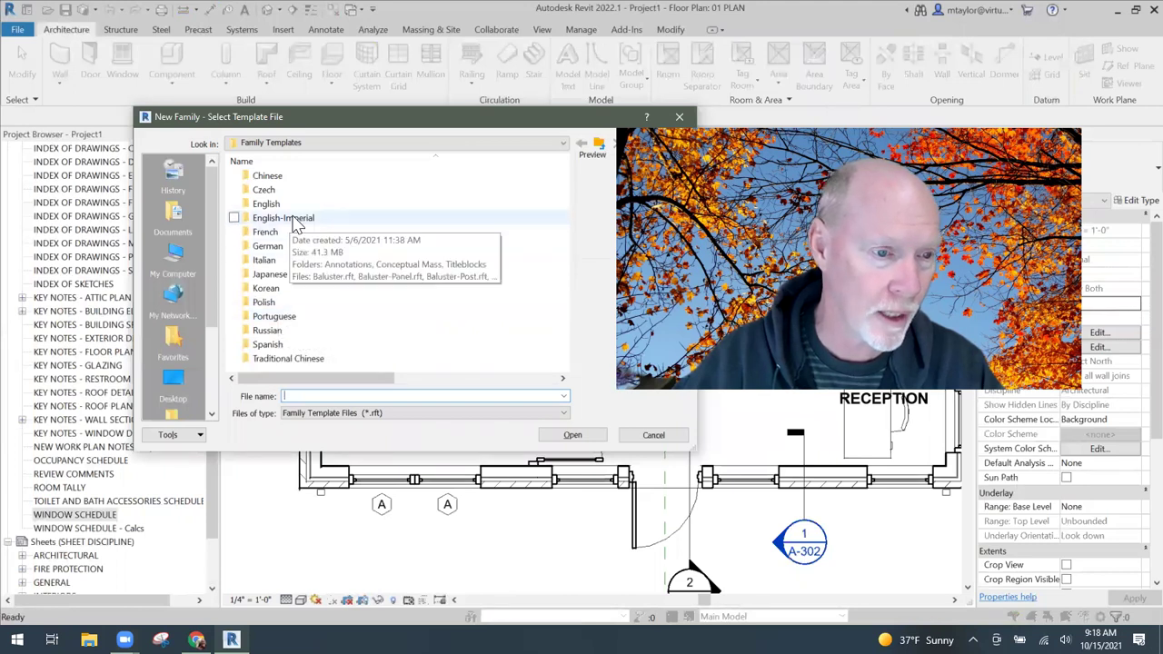
click(294, 223)
double_click(295, 223)
scroll(306, 309, down, 4)
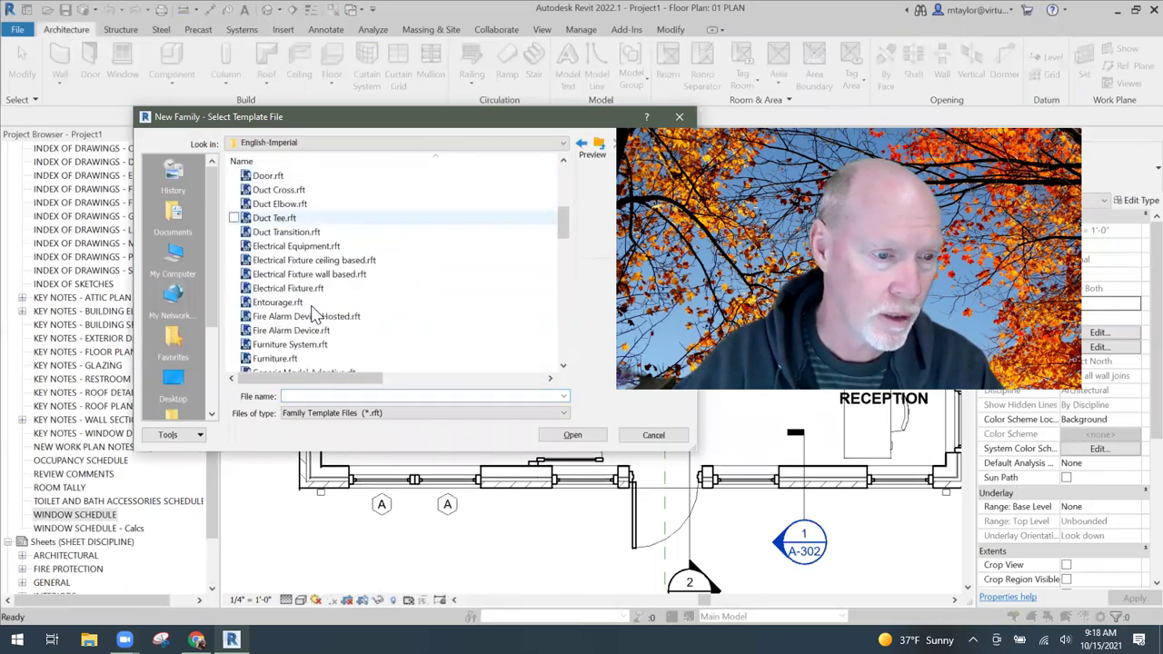
scroll(320, 313, down, 1)
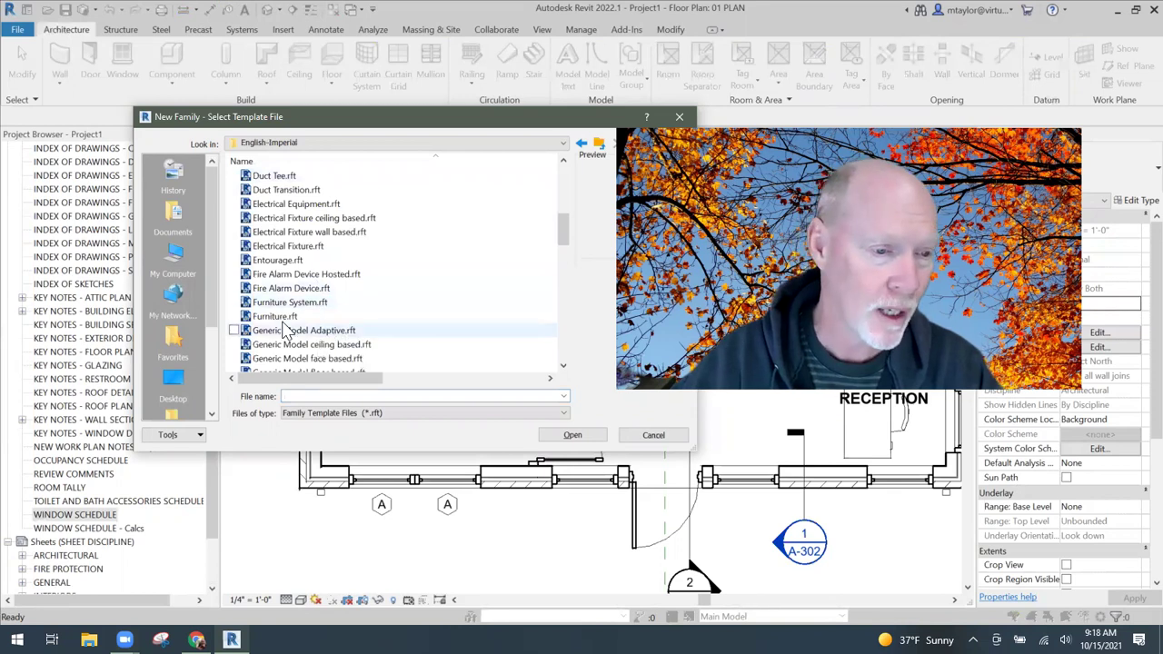
scroll(314, 332, down, 4)
click(314, 288)
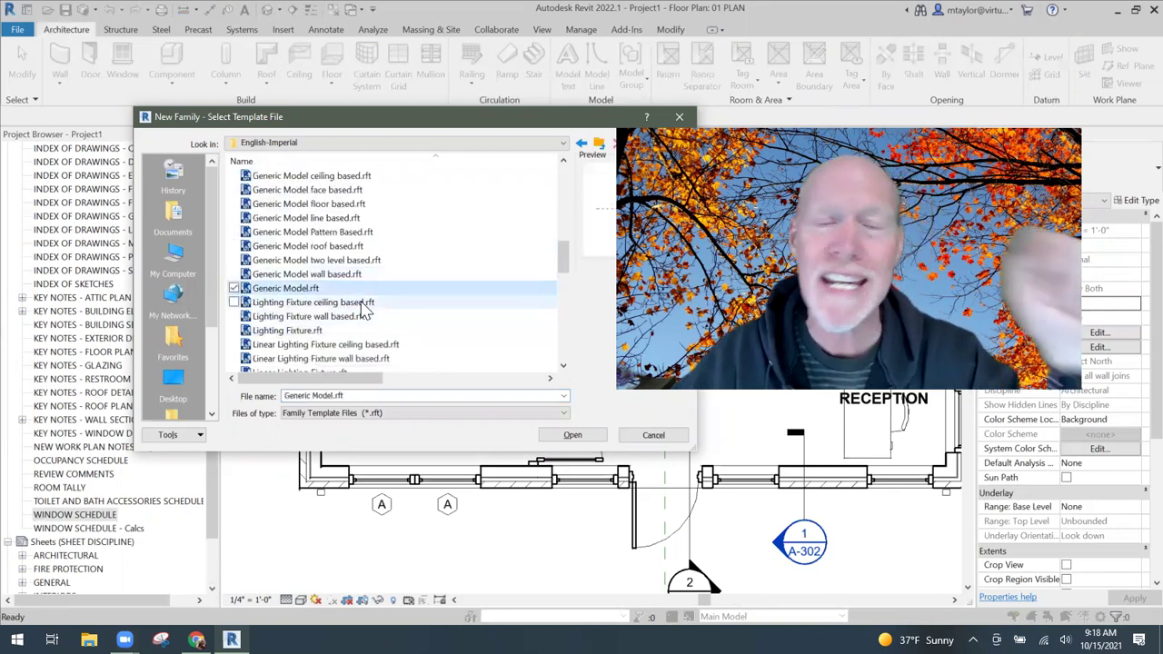
click(571, 435)
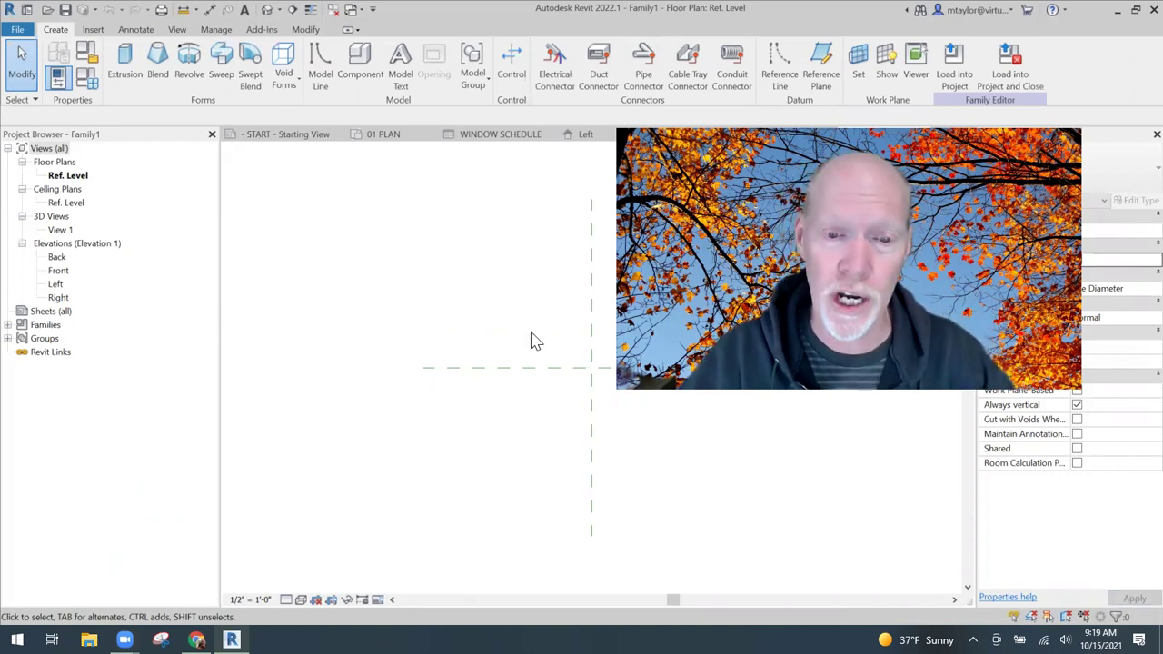
Step: Set the family category to Windows in Family Category and Parameters
middle_drag(534, 341, 449, 301)
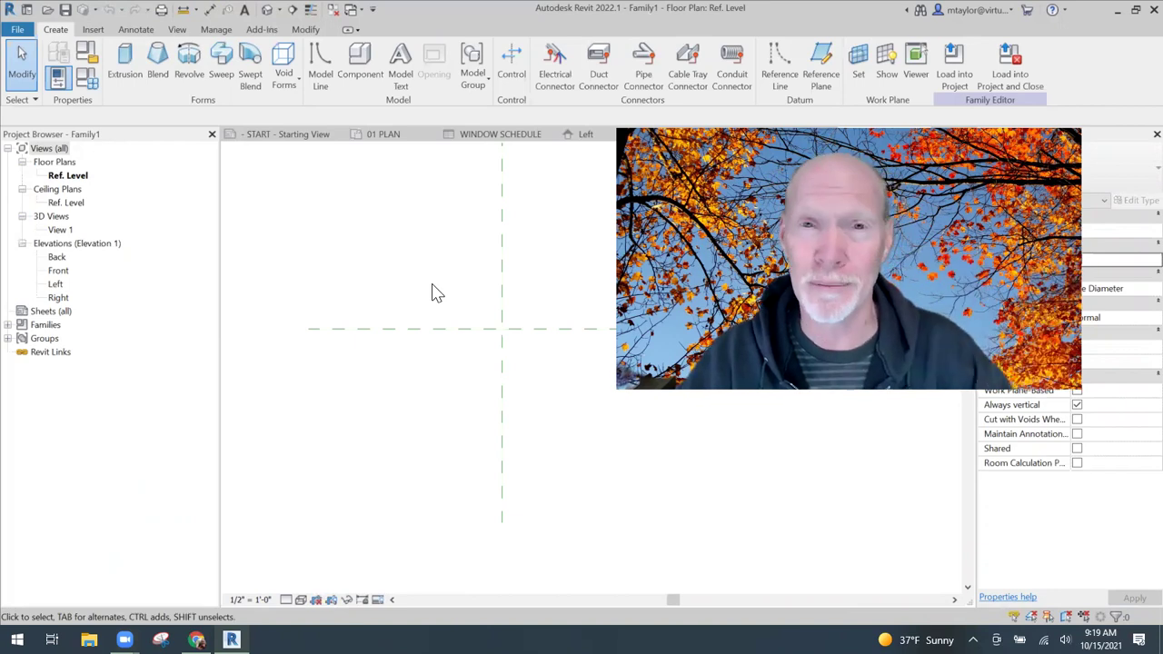
click(96, 62)
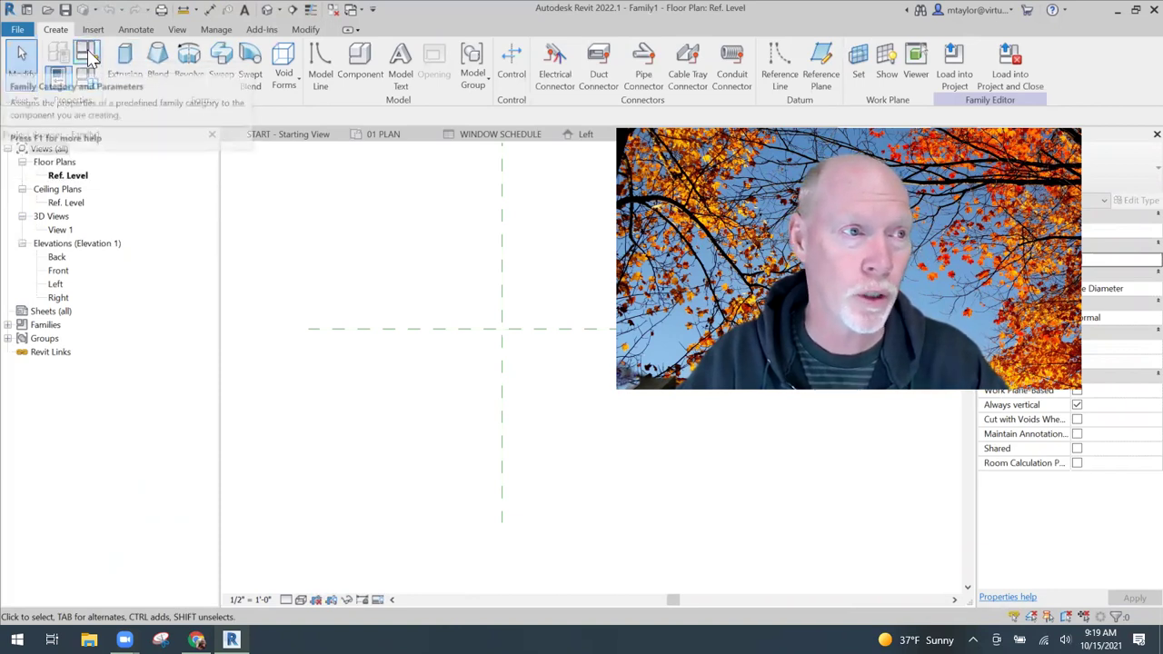
mouse_move(546, 152)
mouse_down()
mouse_move(337, 146)
mouse_move(417, 133)
mouse_up()
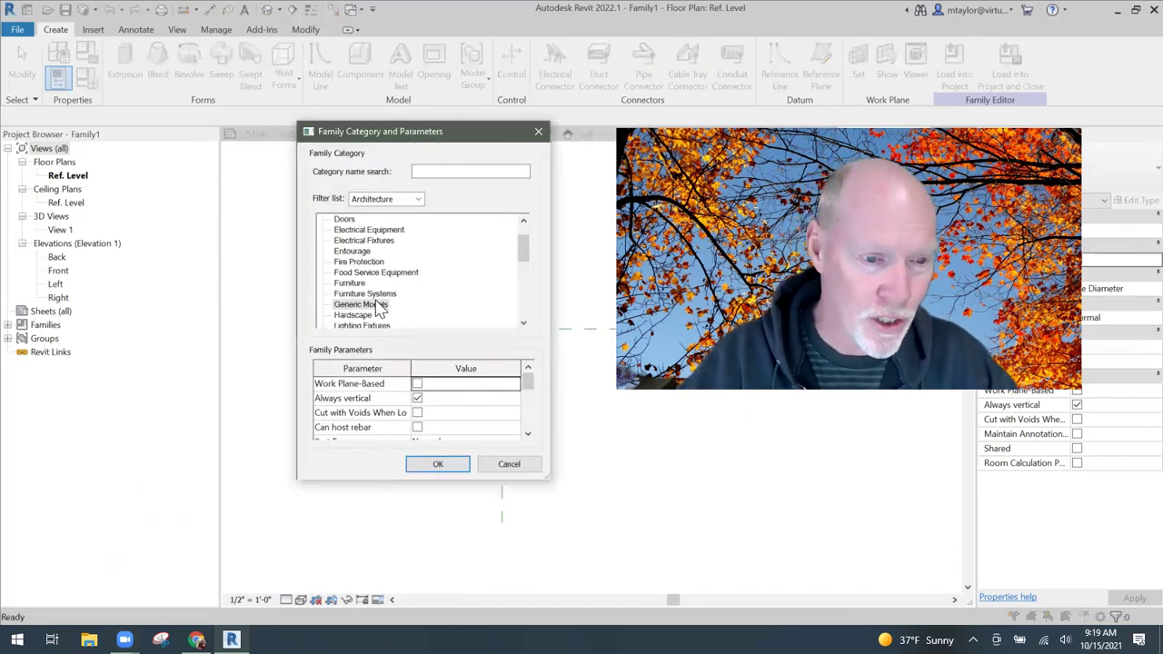
drag(528, 253, 528, 320)
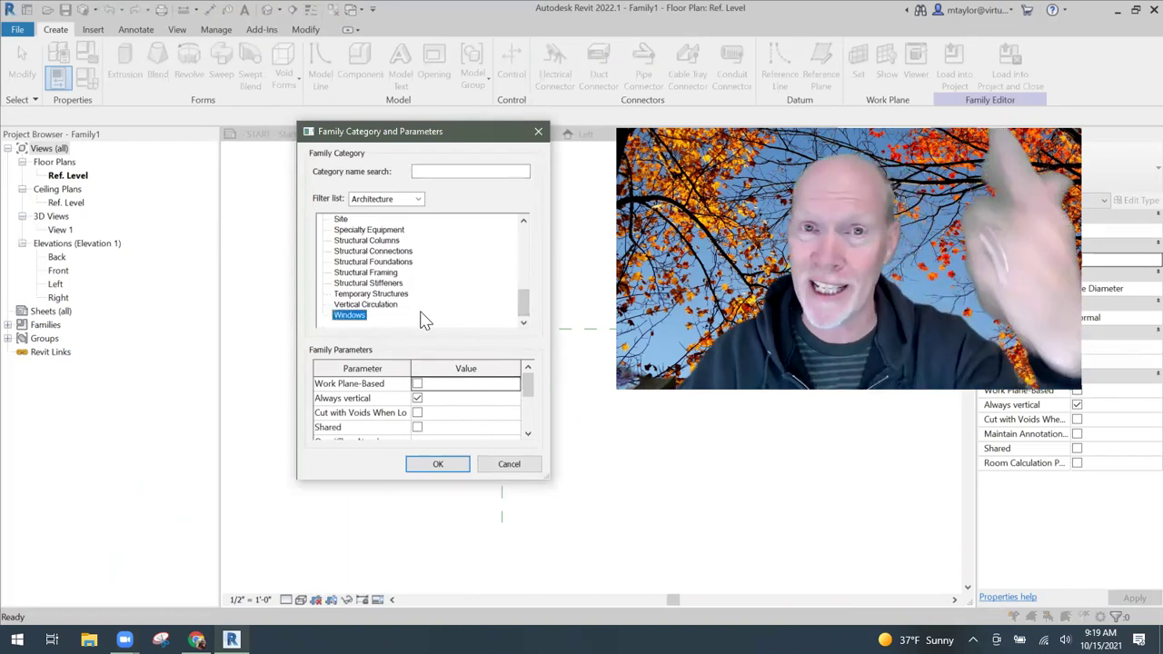
click(439, 466)
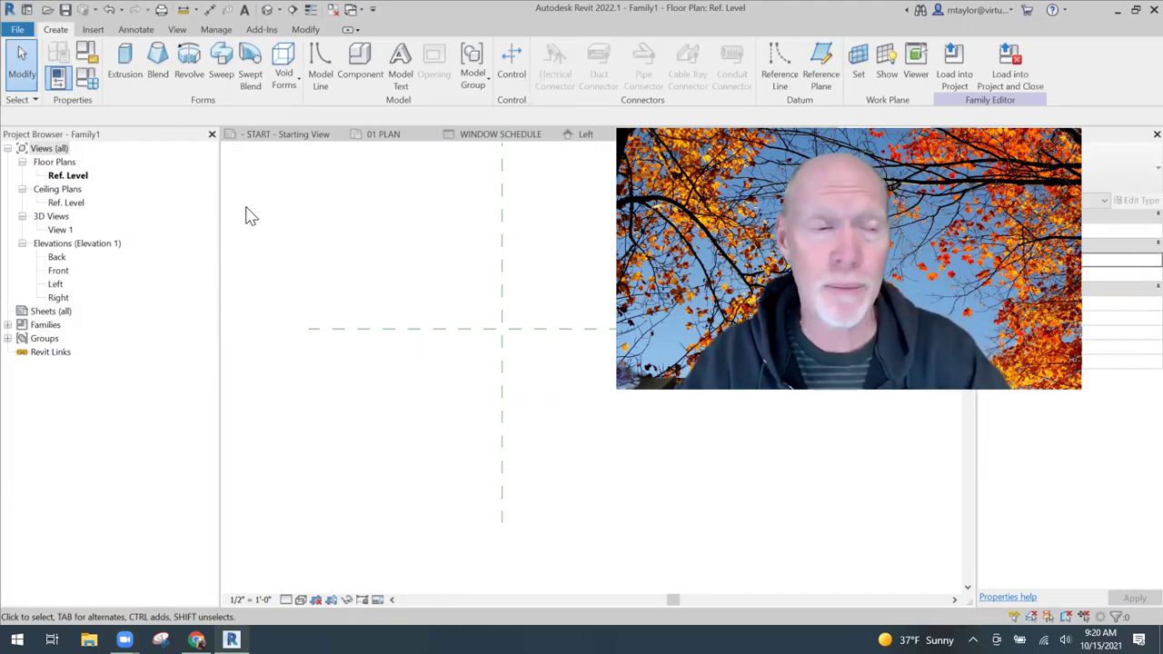
Step: Draw a 1' Windows [projection] symbolic line from the reference-plane intersection
click(135, 30)
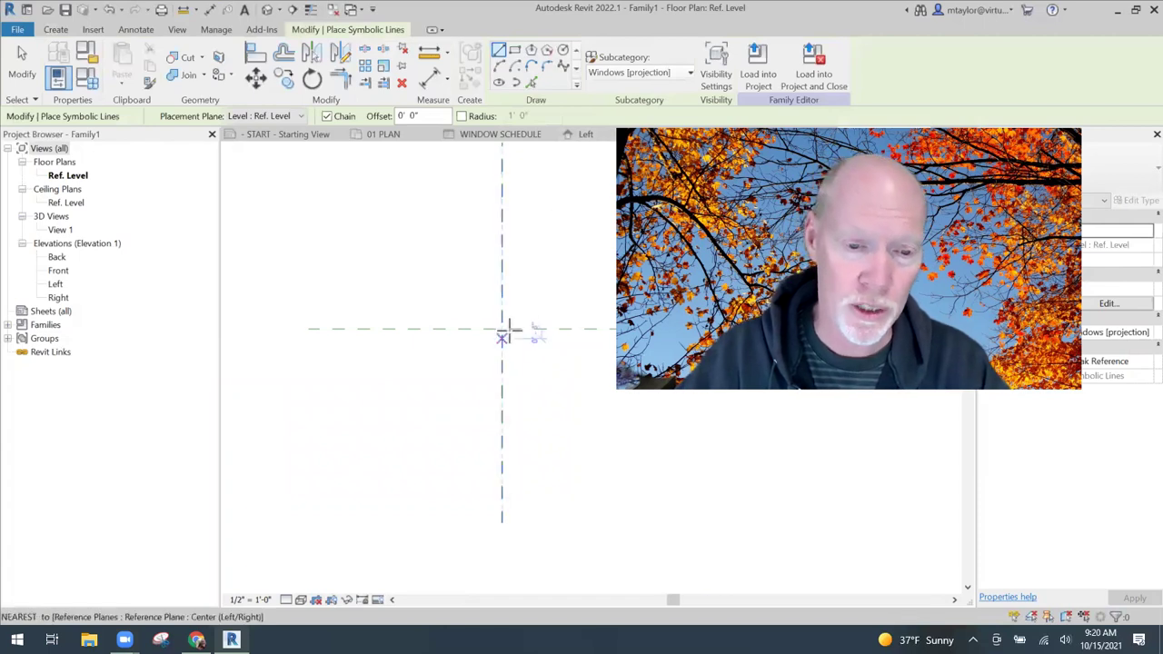
click(689, 74)
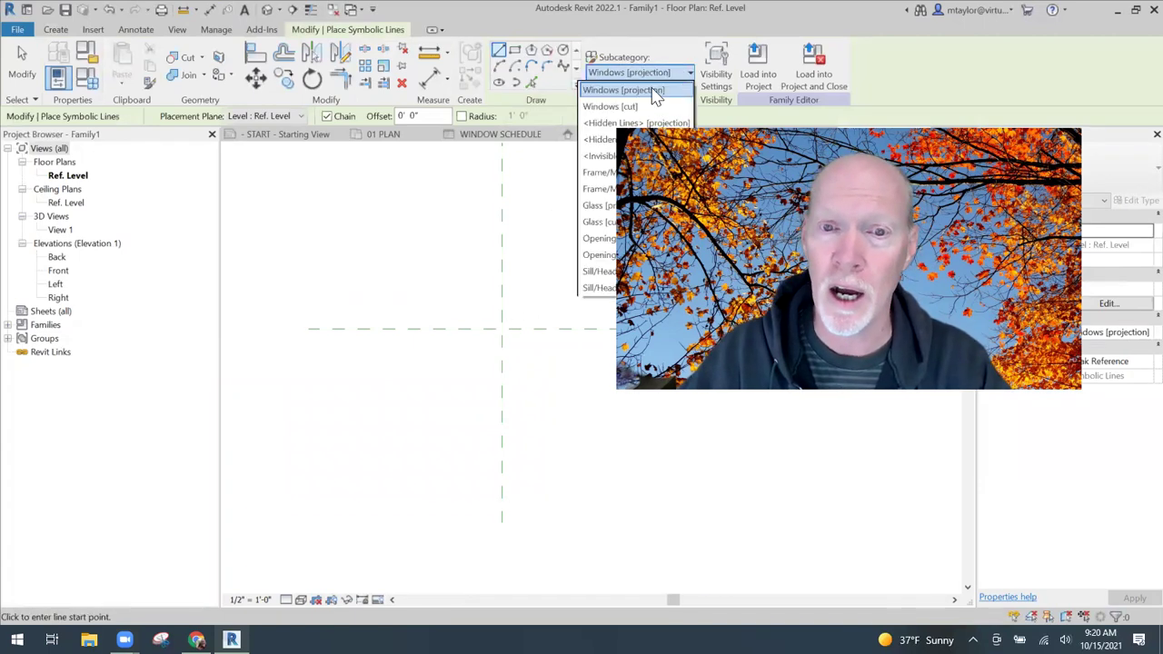
click(622, 90)
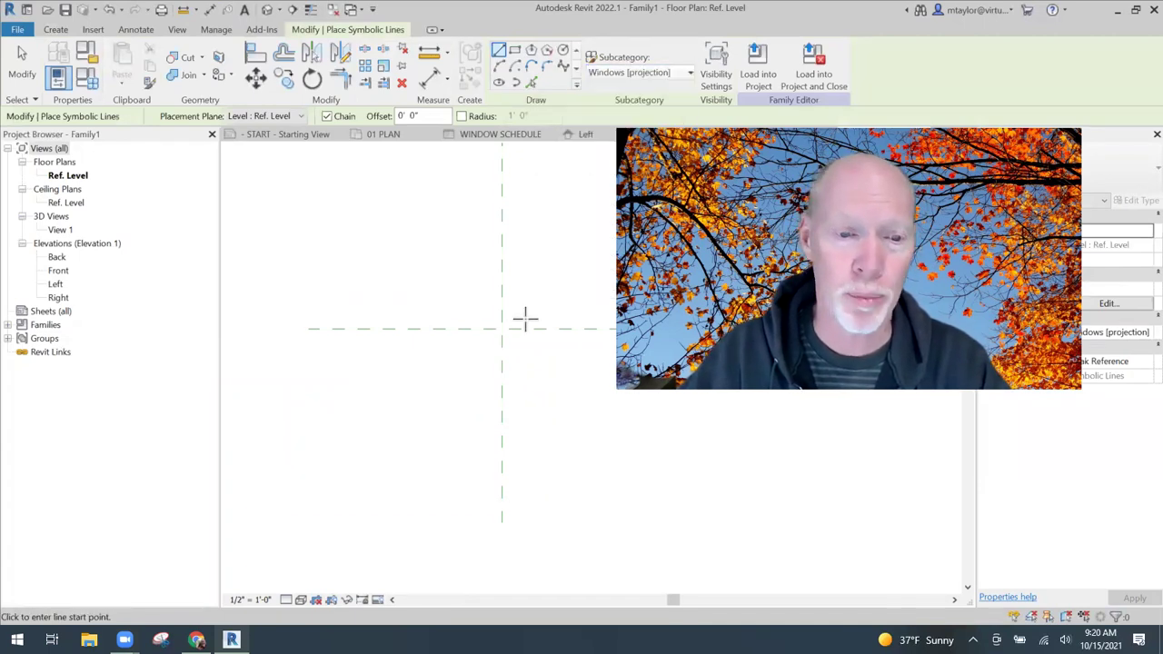
click(490, 314)
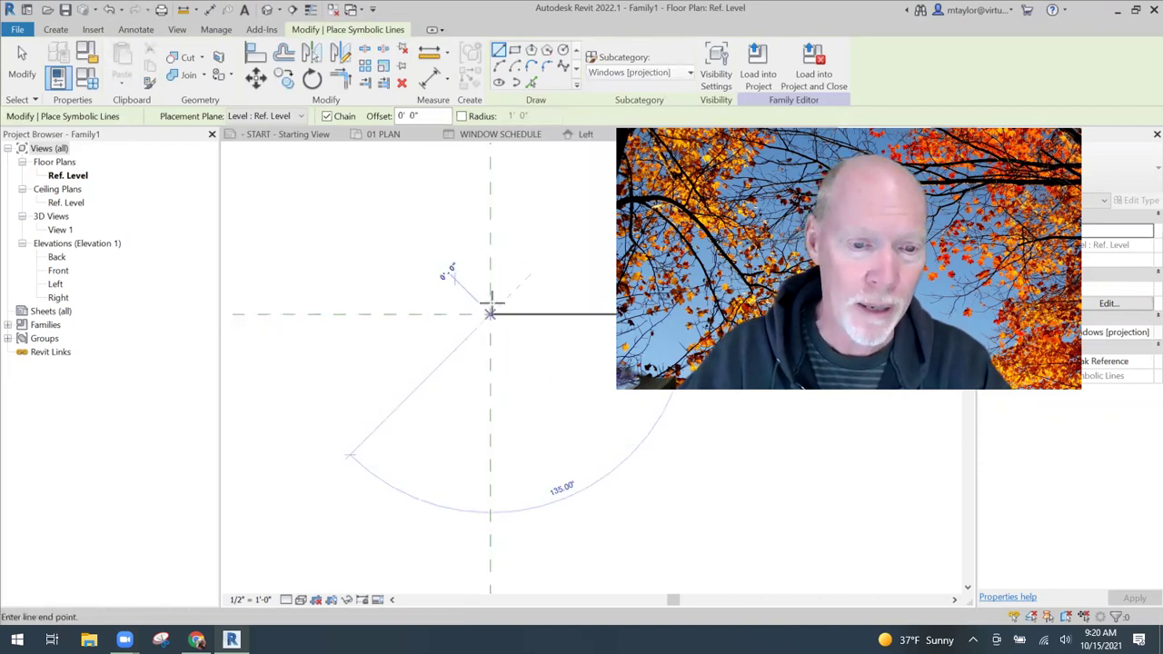
text(1)
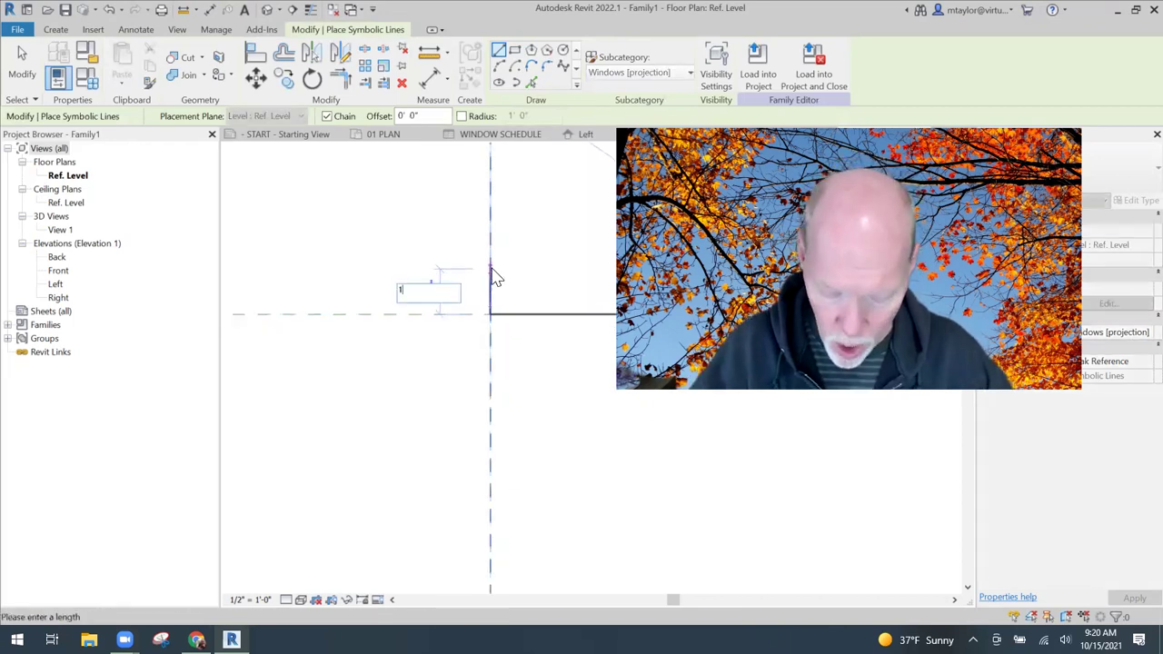
key(Return)
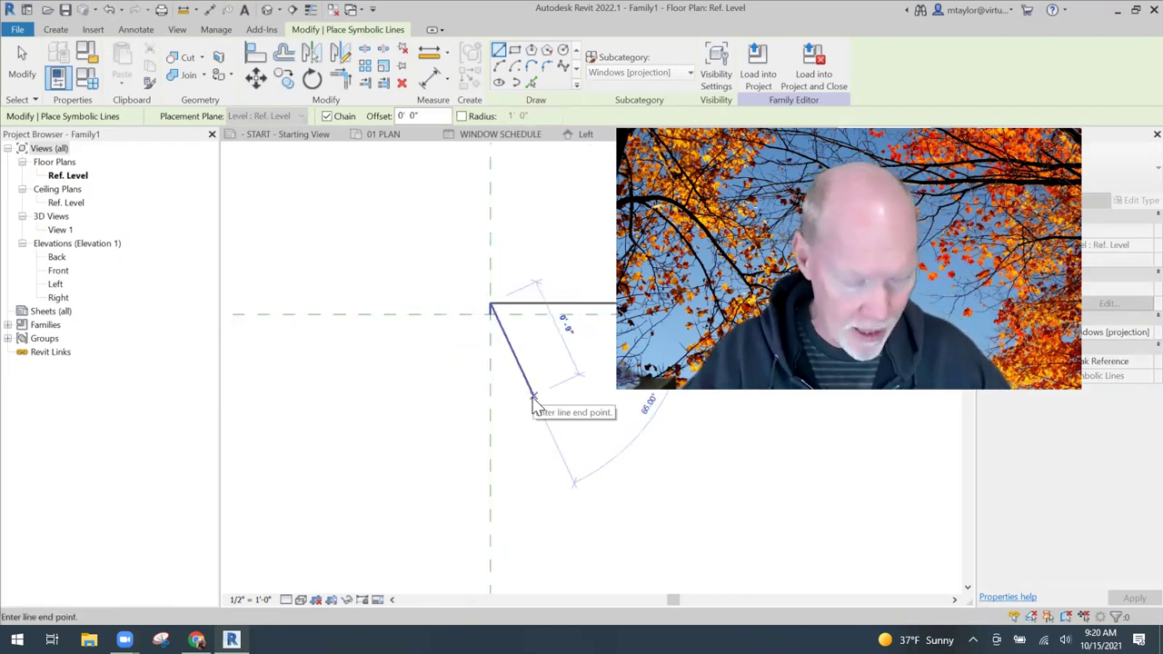
key(Escape)
Step: Add further short symbolic lines at the intersection to form the cross
click(491, 315)
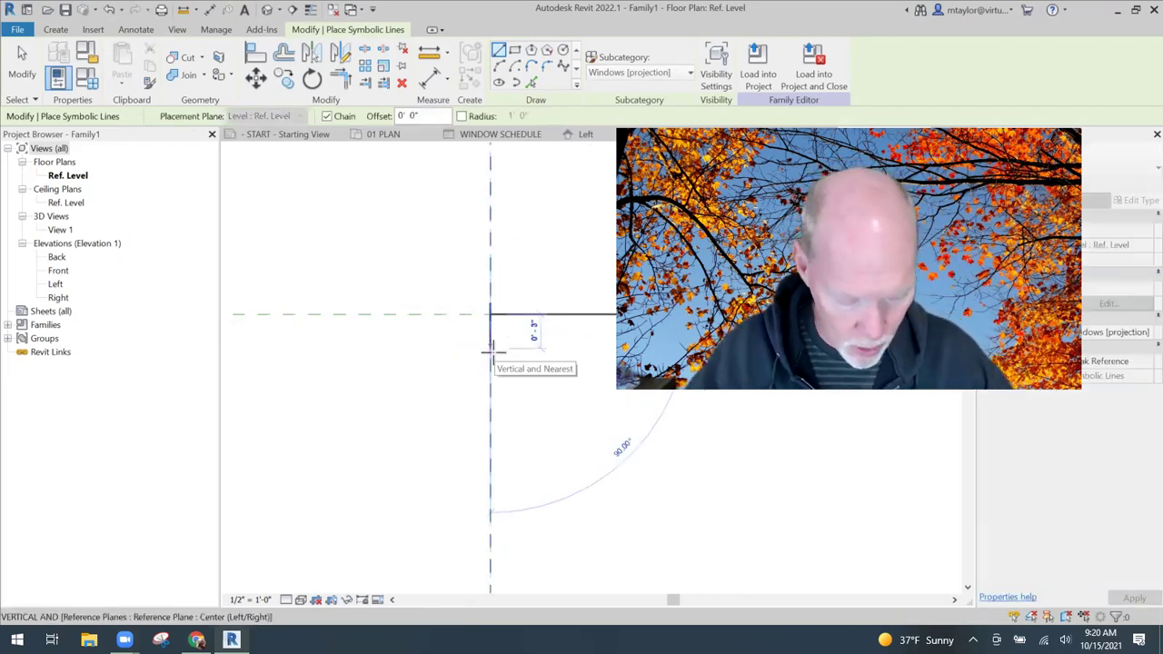
key(Escape)
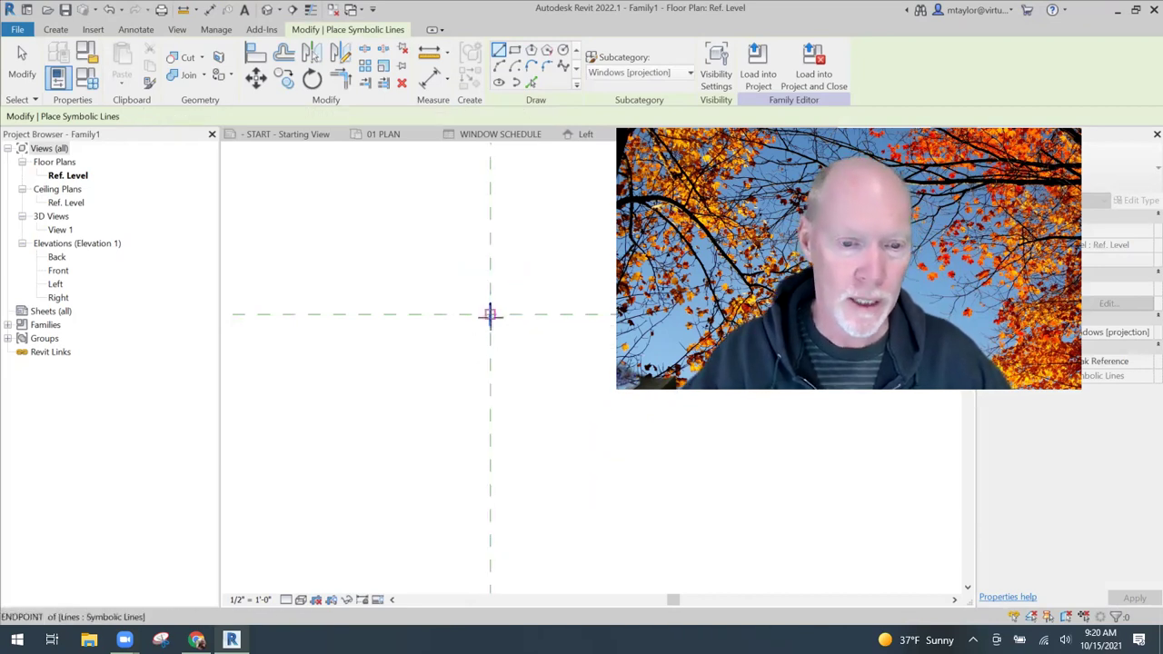
click(491, 315)
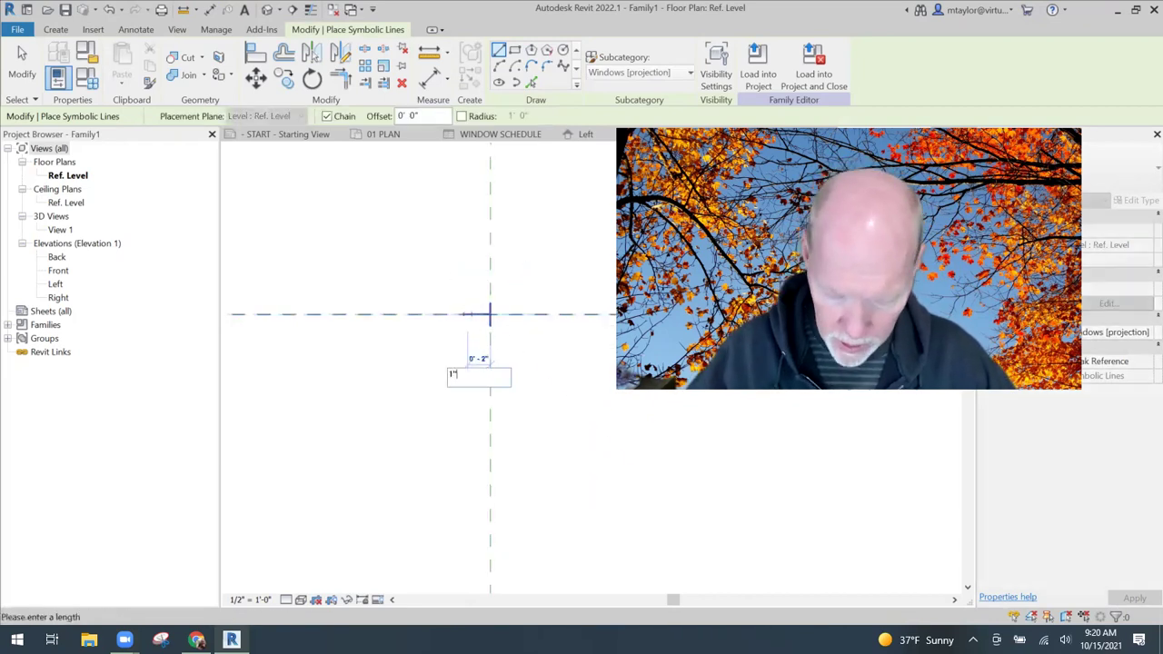
key(Escape)
click(489, 315)
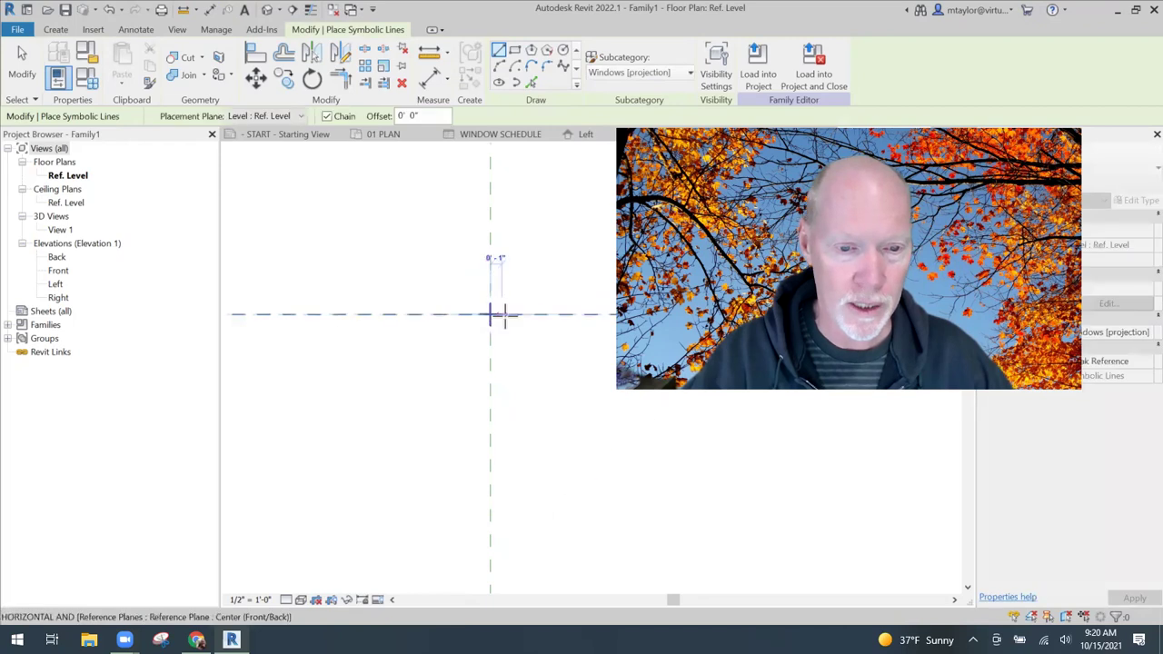
key(Escape)
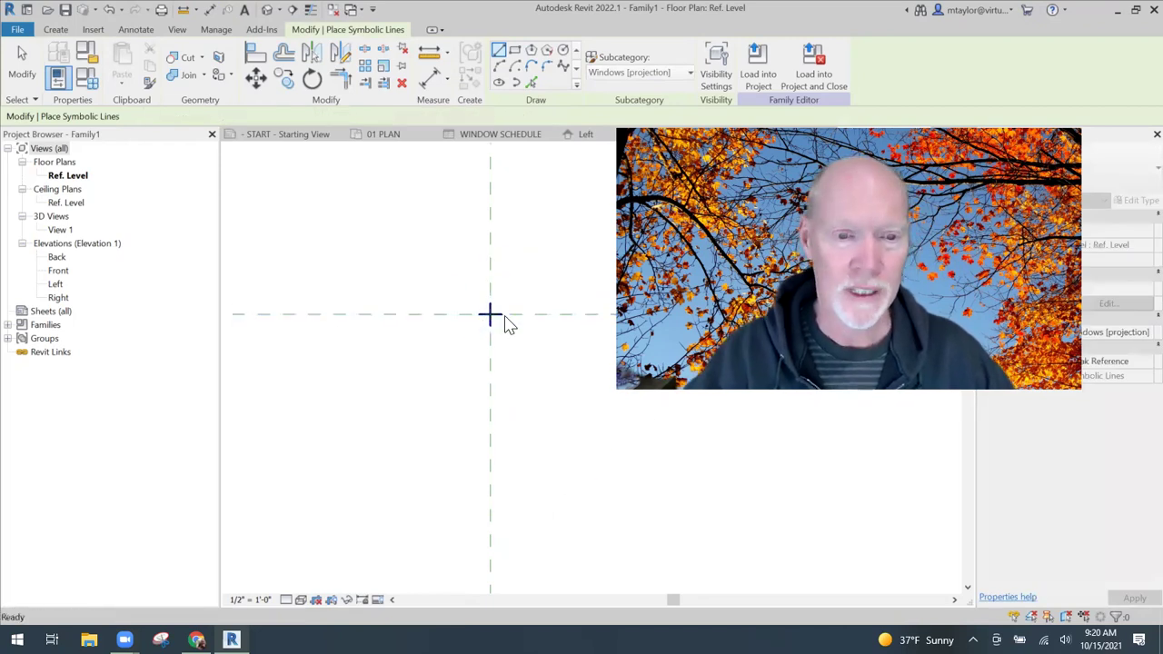
key(Escape)
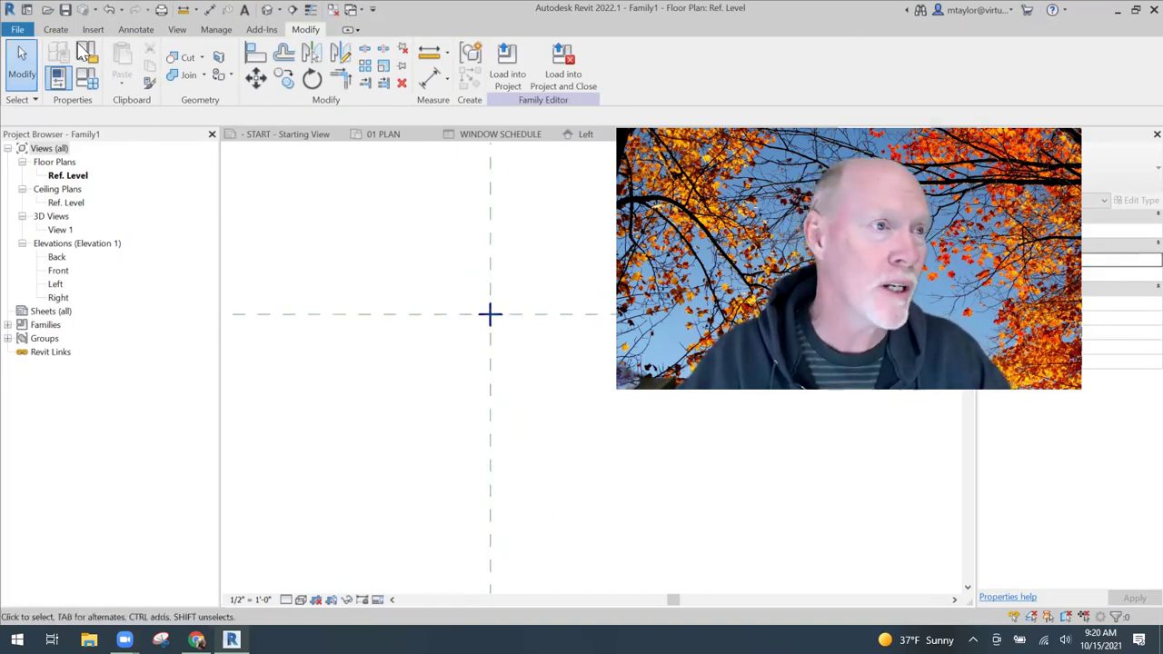
Step: Save the family as CURTAIN WALL MARKER and load it into the project
click(65, 11)
text(CURTAIN WALL MARK)
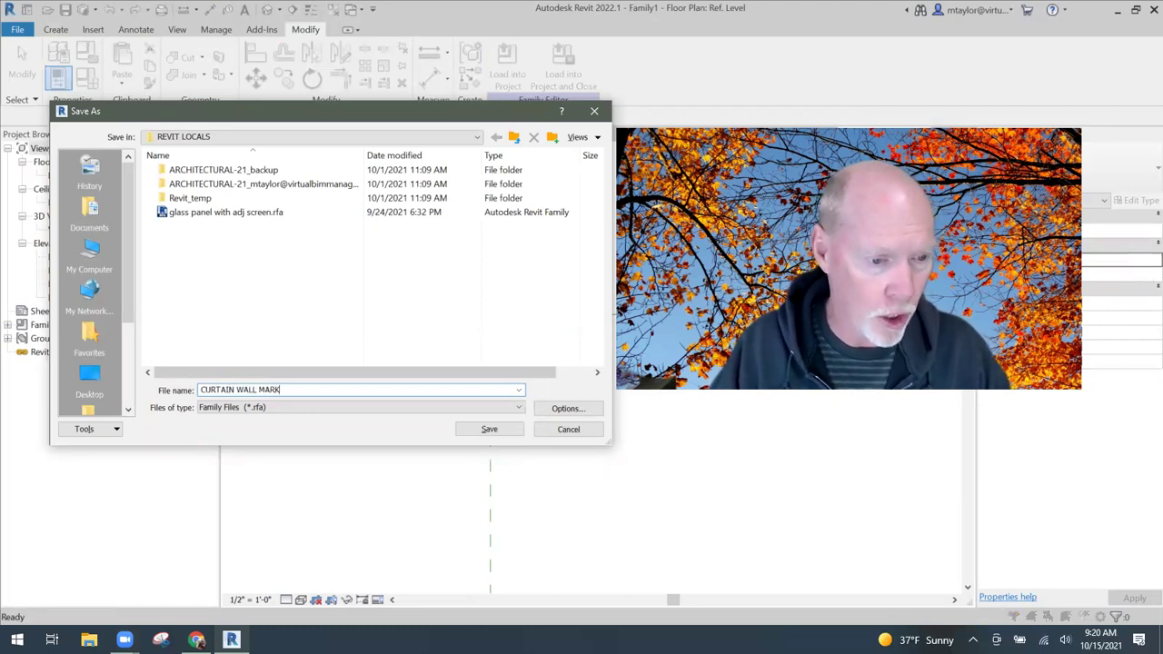
text(ER)
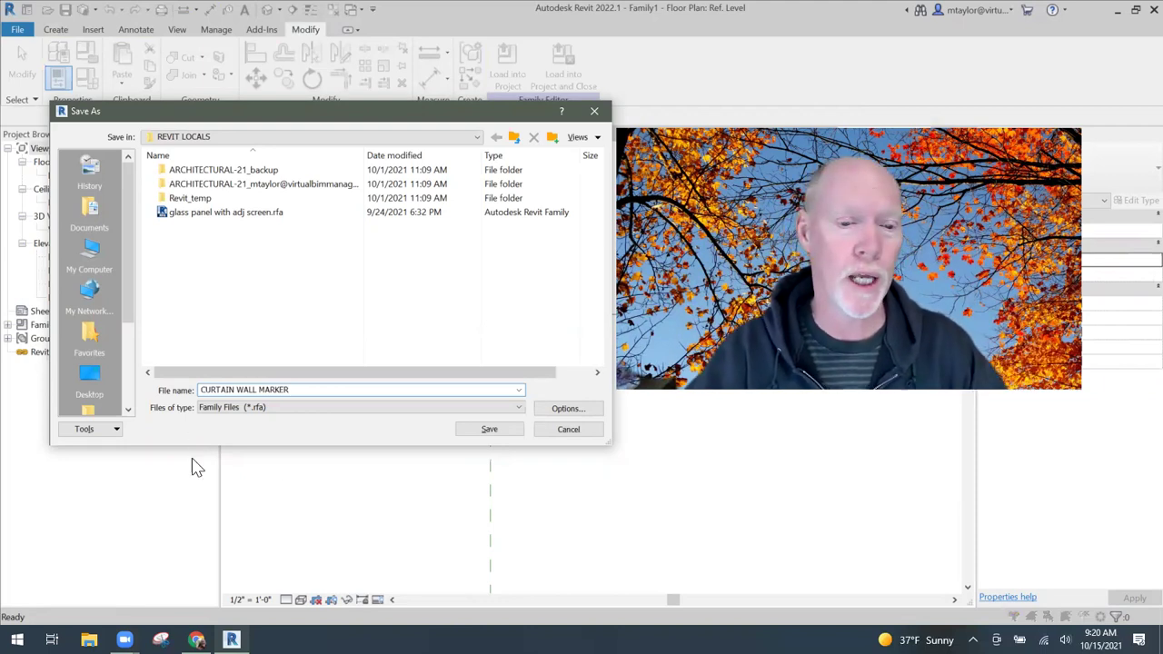
click(491, 430)
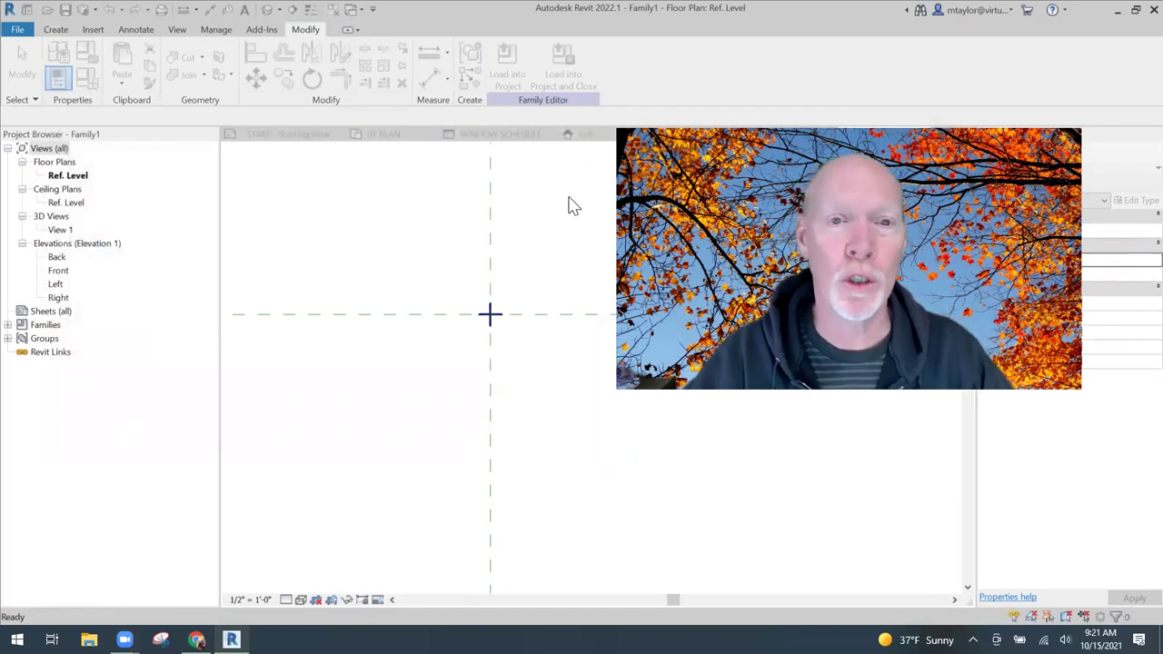
click(568, 82)
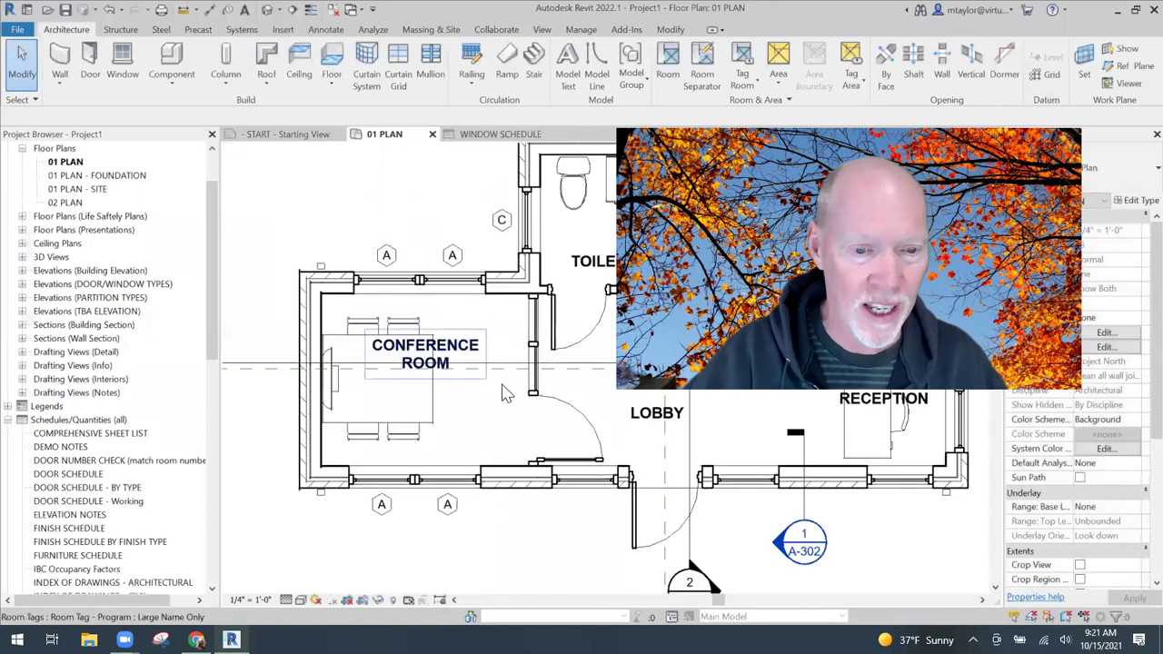
Step: Start placing a window with the CURTAIN WALL MARKER type selected
scroll(507, 365, up, 2)
scroll(490, 372, up, 2)
middle_drag(477, 350, 452, 328)
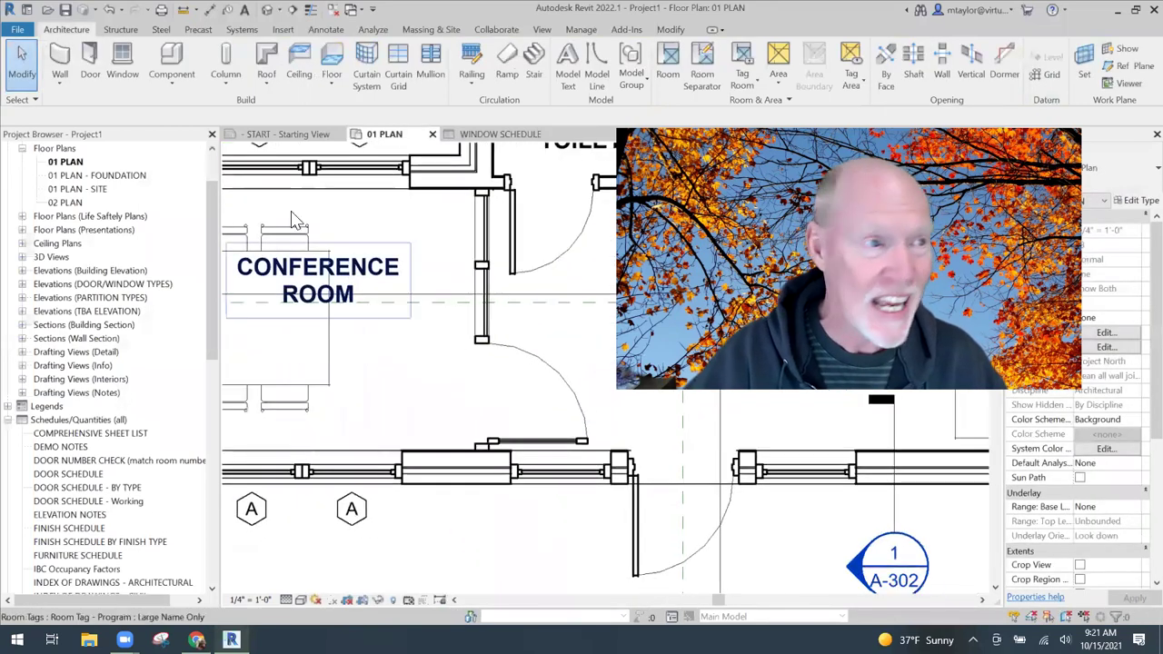
click(122, 64)
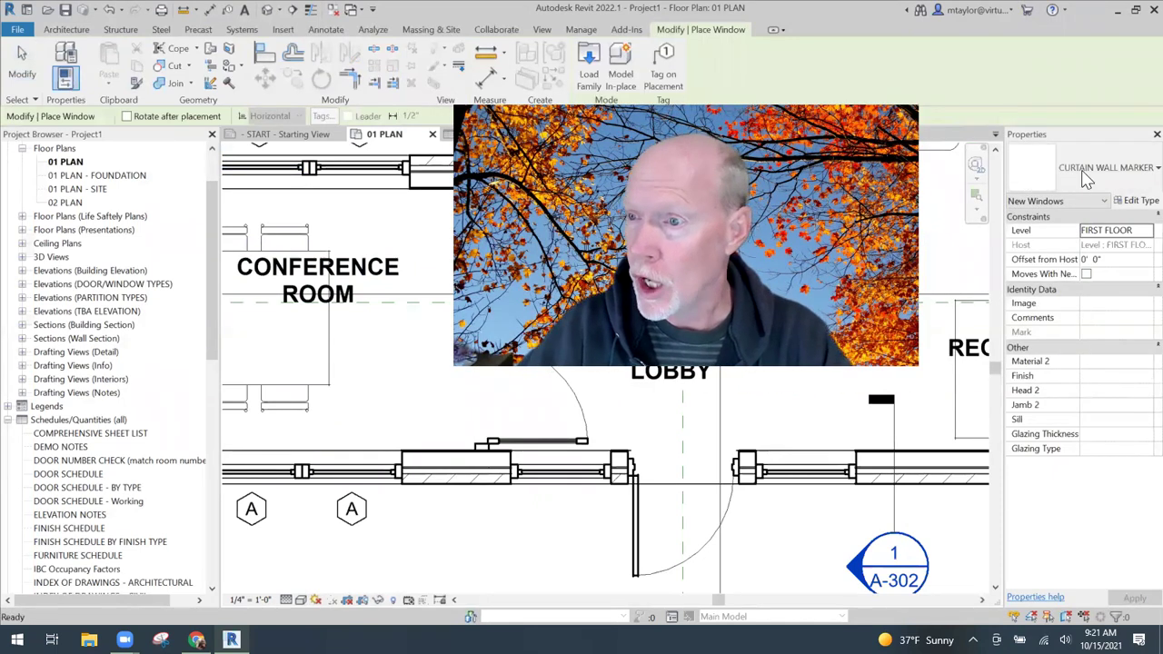
drag(999, 229, 938, 229)
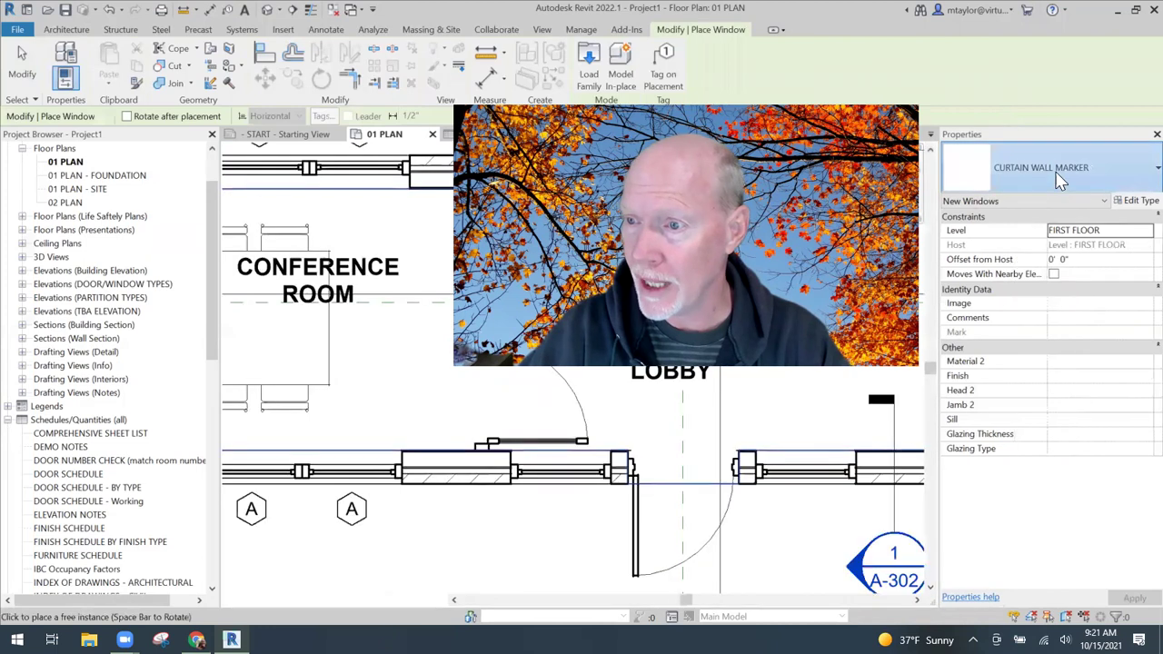
click(1040, 167)
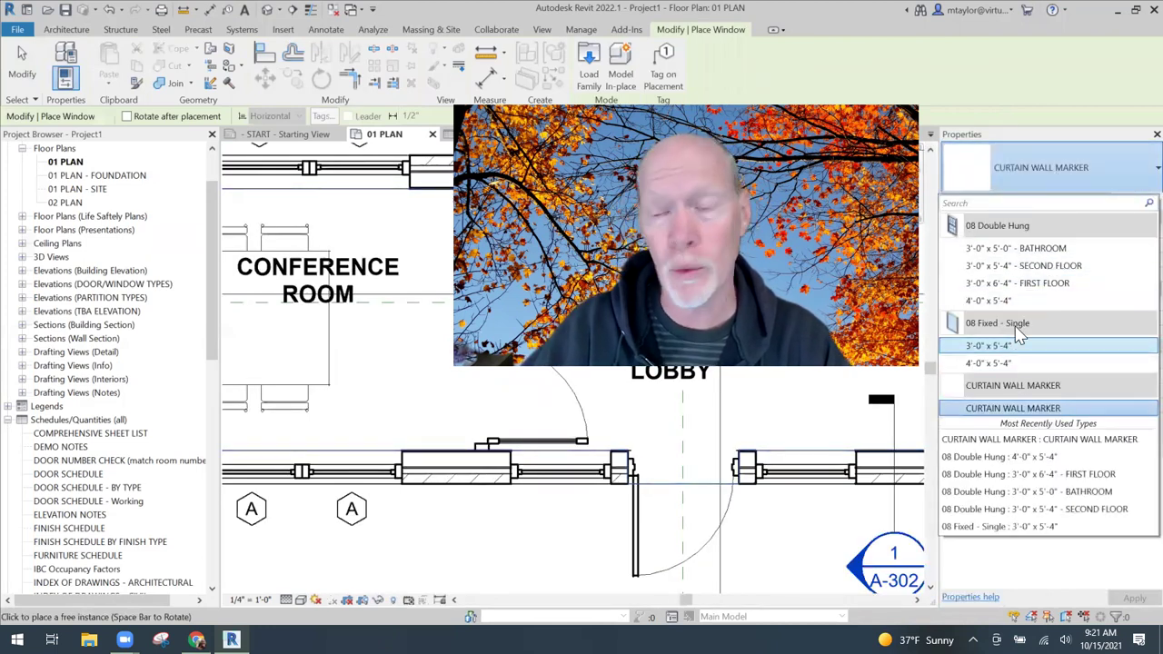
click(1030, 410)
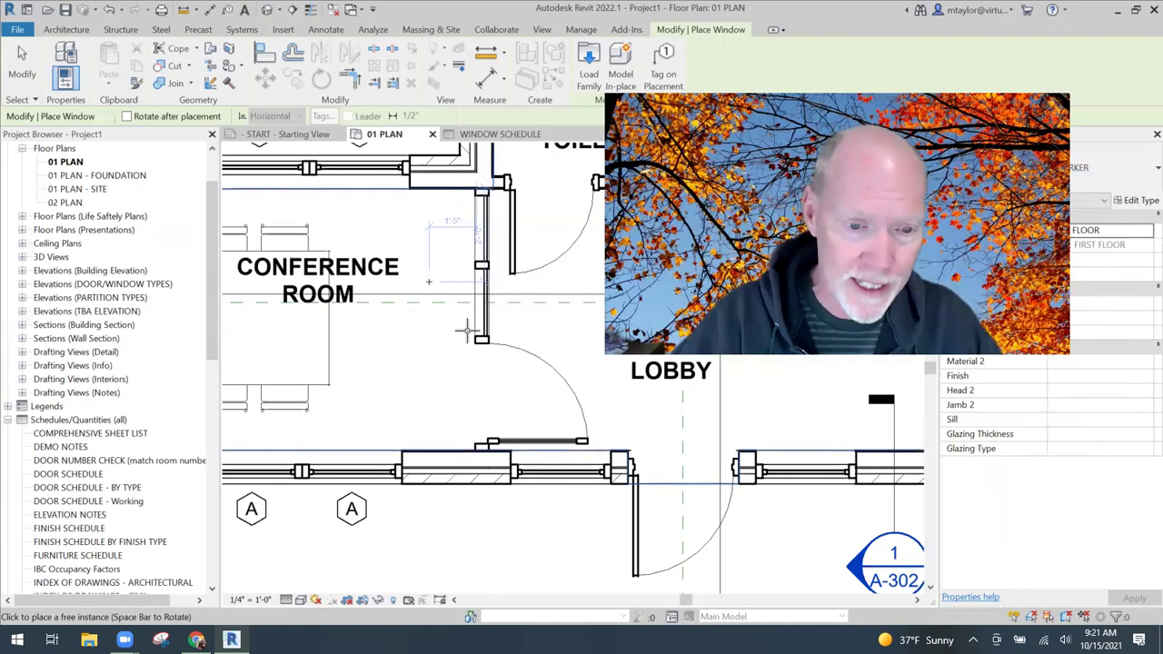
Step: Place the marker at the curtain wall's lower end by the Lobby door, then exit
scroll(467, 332, down, 1)
scroll(473, 327, down, 1)
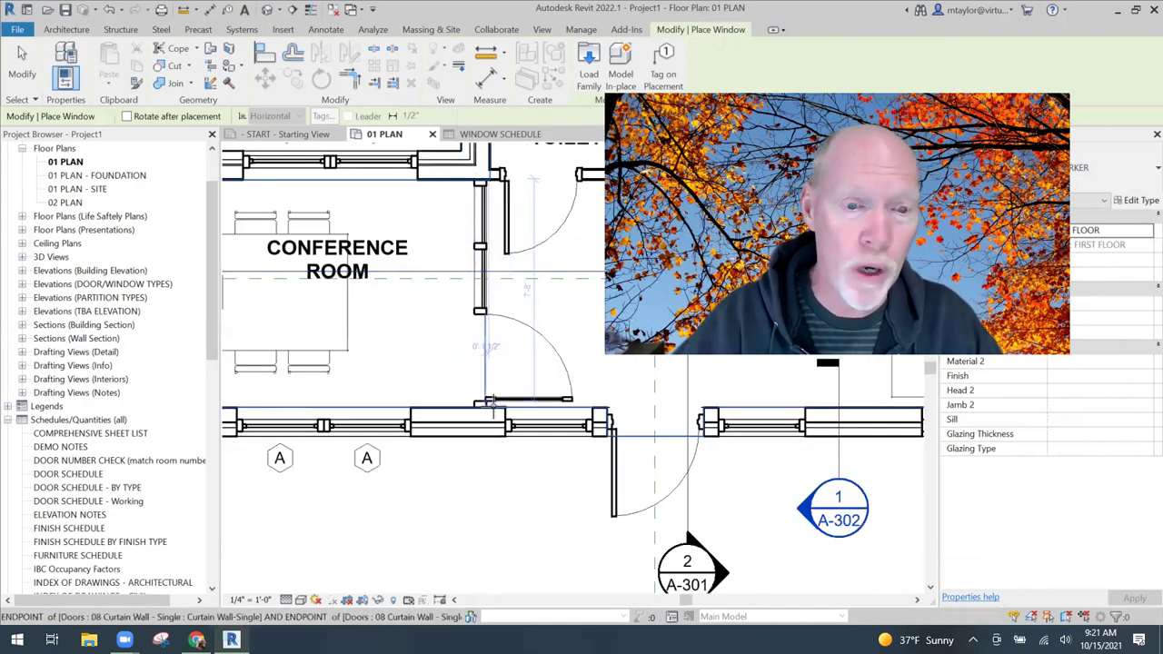
scroll(489, 313, up, 2)
scroll(470, 309, up, 2)
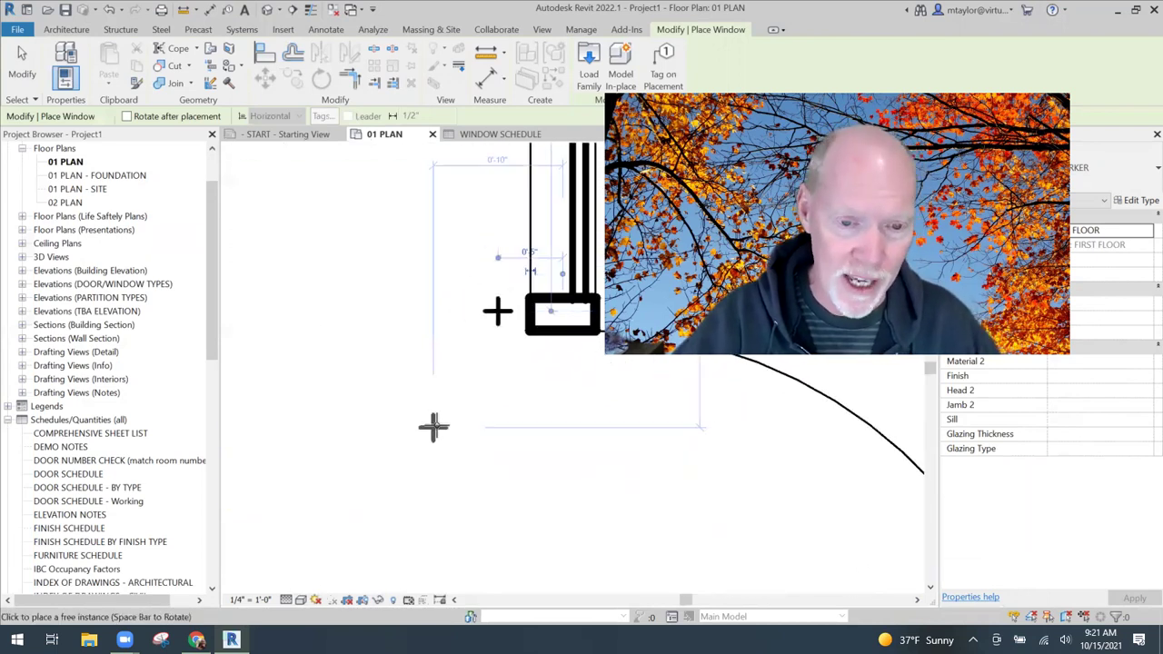
key(Escape)
key(Escape)
scroll(488, 345, down, 2)
scroll(494, 364, up, 3)
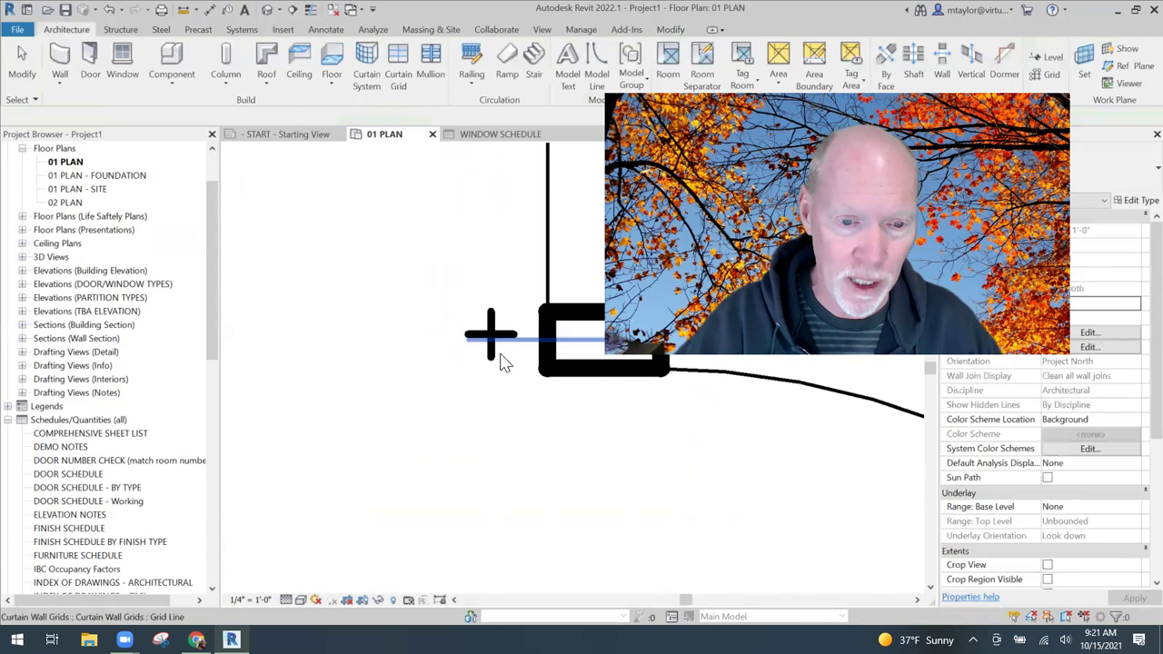
mouse_move(494, 434)
middle_down()
mouse_move(452, 421)
mouse_move(430, 452)
middle_up()
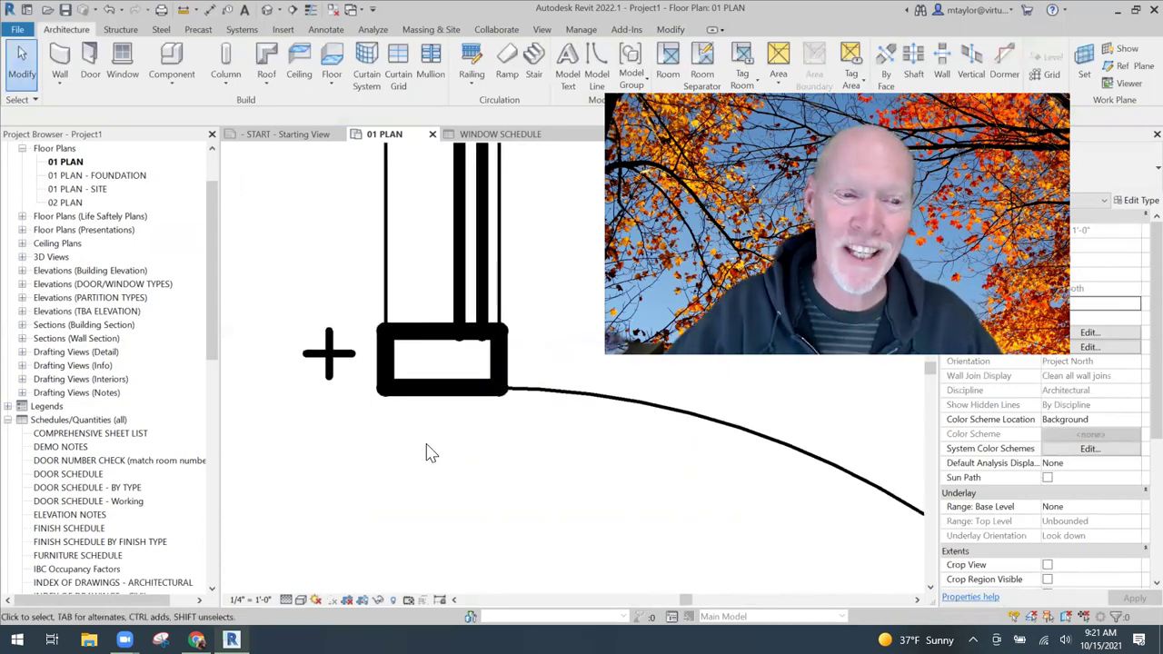
scroll(350, 397, down, 4)
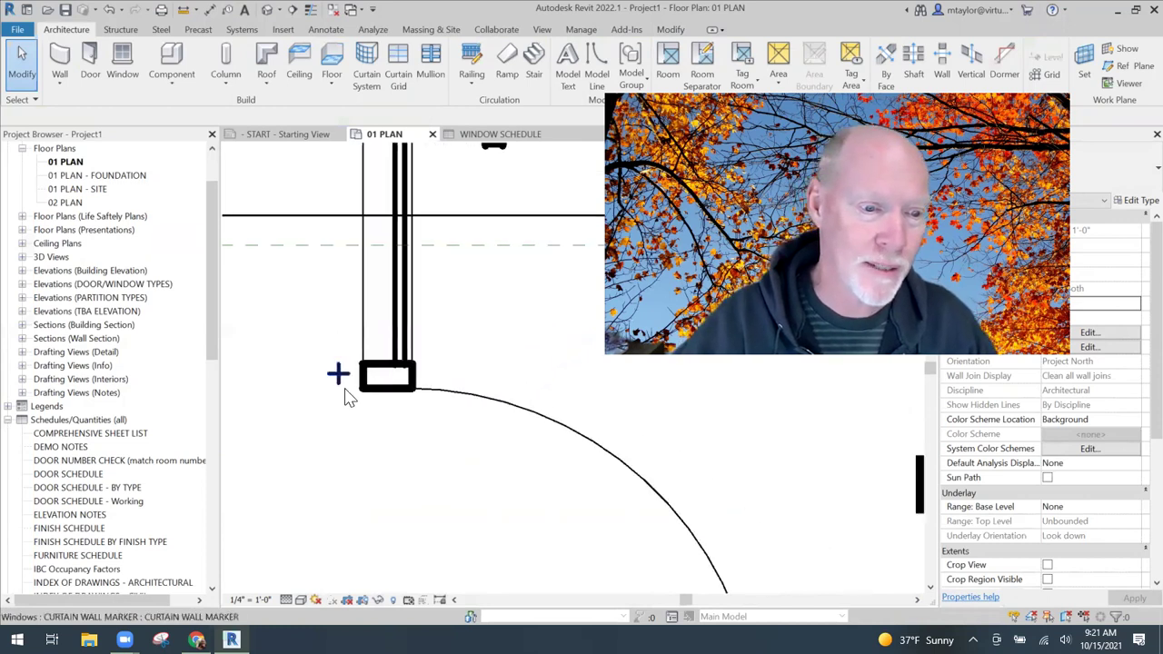
scroll(346, 386, down, 1)
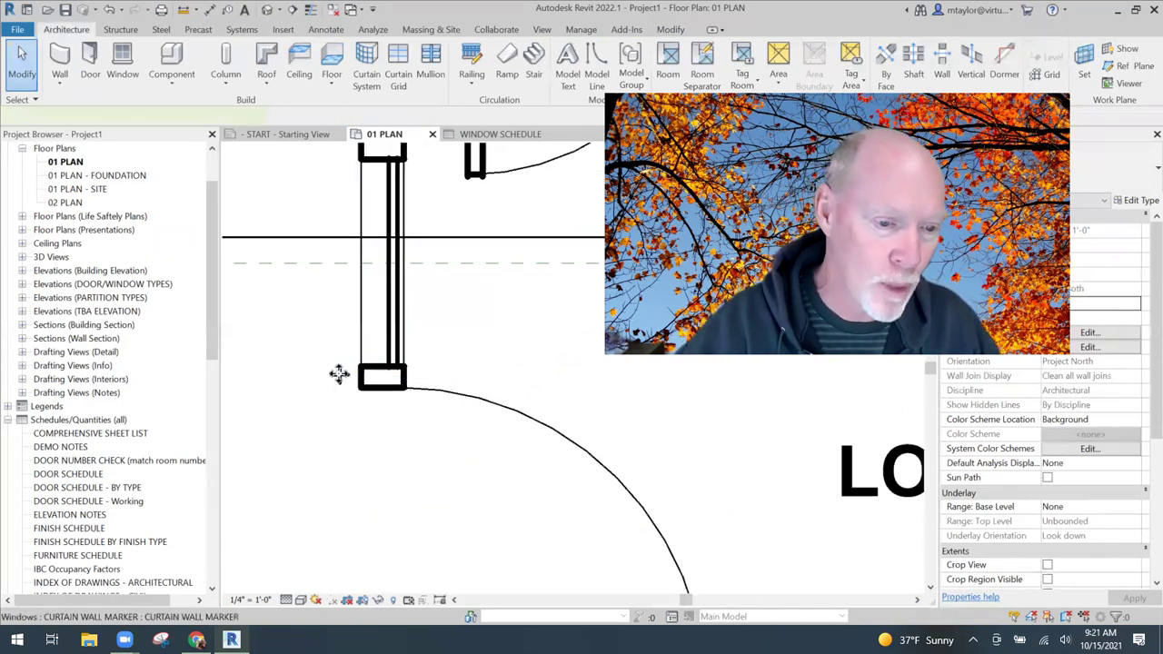
click(338, 374)
scroll(338, 375, up, 3)
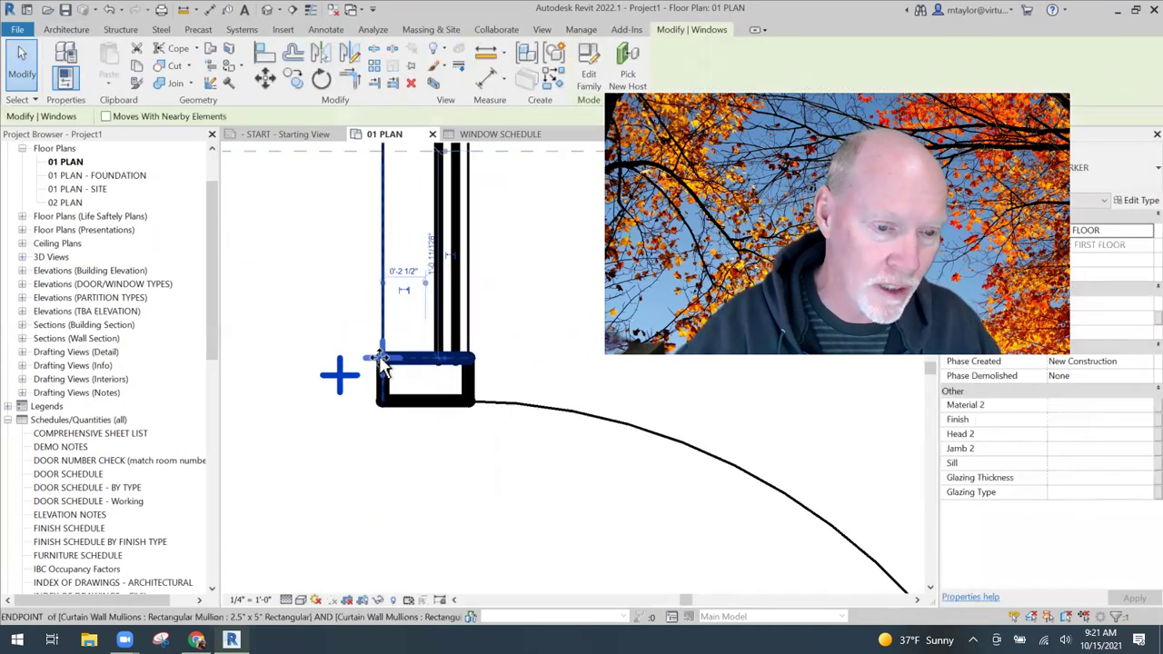
click(382, 459)
scroll(440, 463, down, 3)
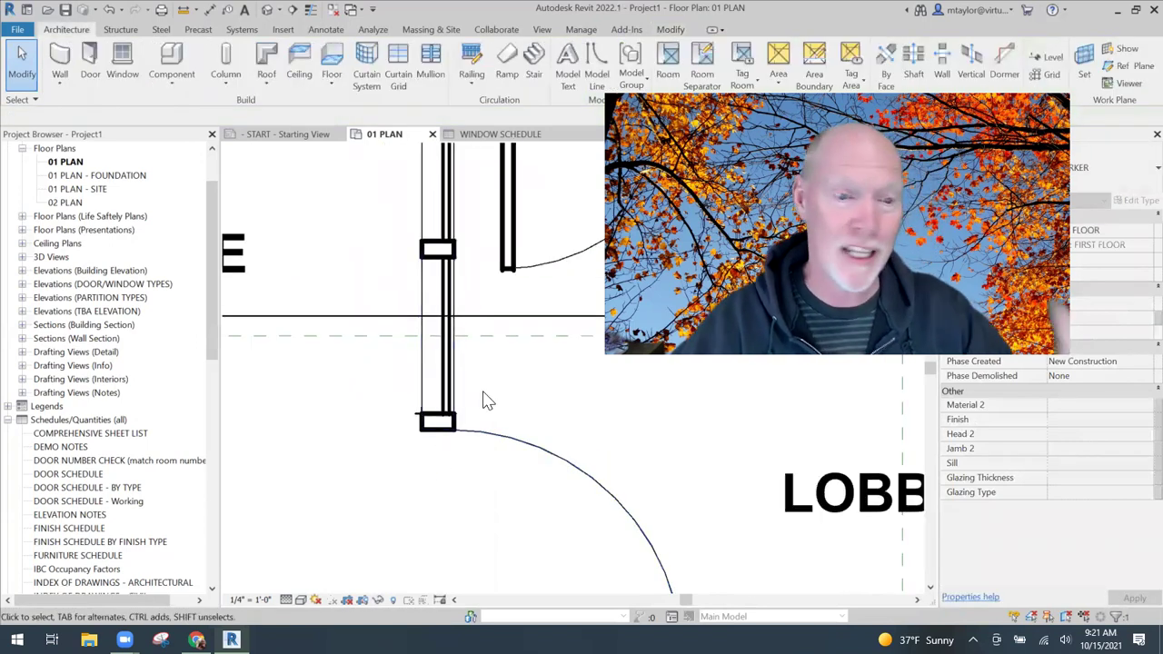
scroll(463, 416, down, 2)
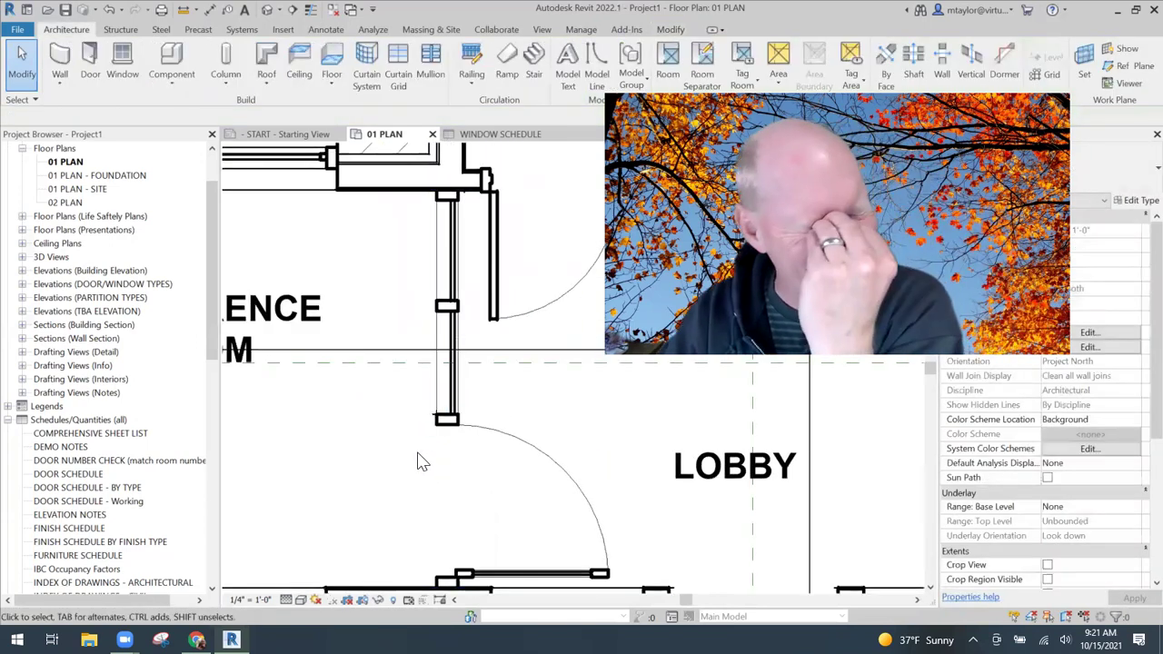
scroll(418, 463, down, 1)
mouse_move(415, 462)
middle_down()
mouse_move(441, 397)
mouse_move(433, 389)
middle_up()
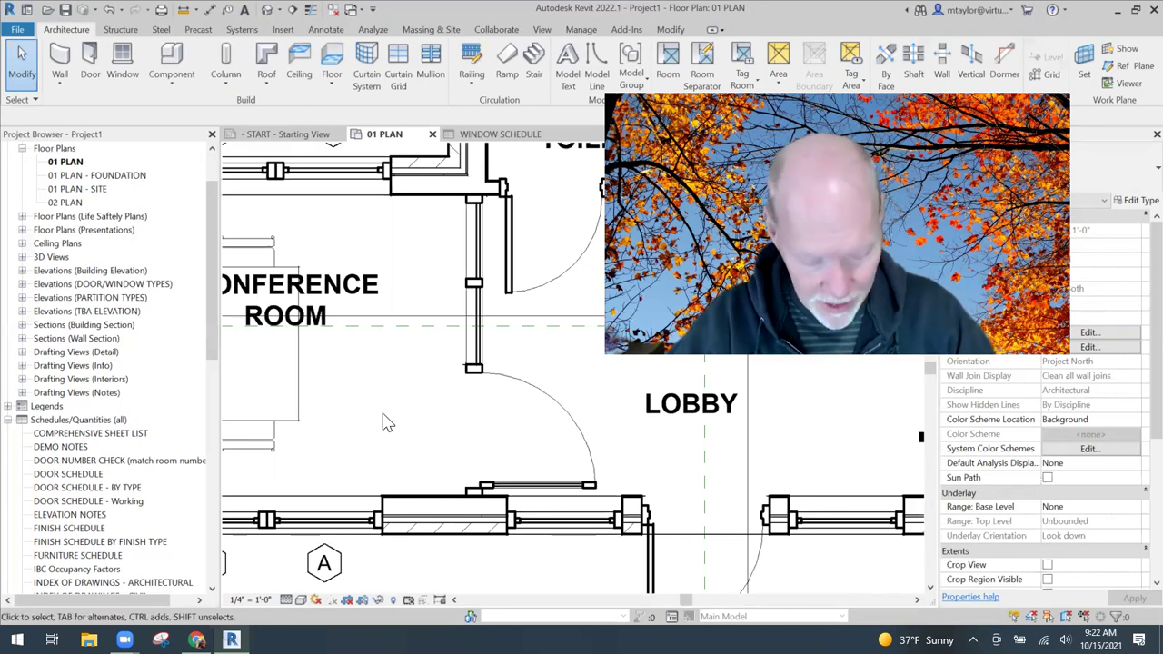
Step: Tag the curtain wall marker without a leader and move the tag left of the wall end
key(t)
key(g)
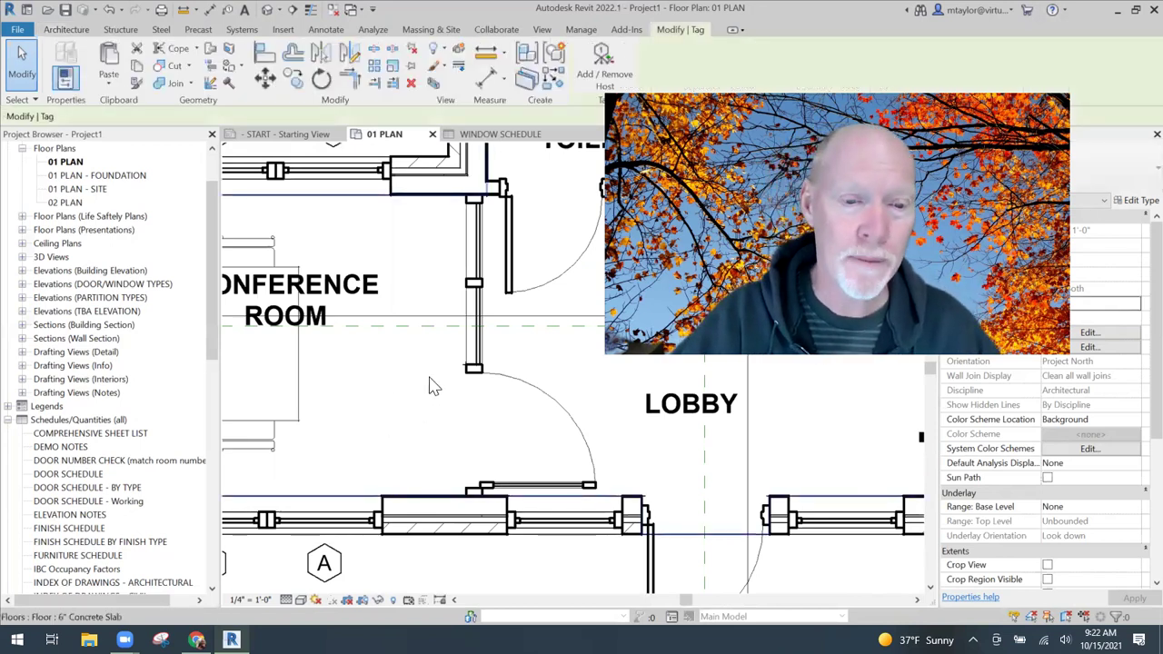
scroll(455, 376, up, 3)
scroll(458, 374, up, 3)
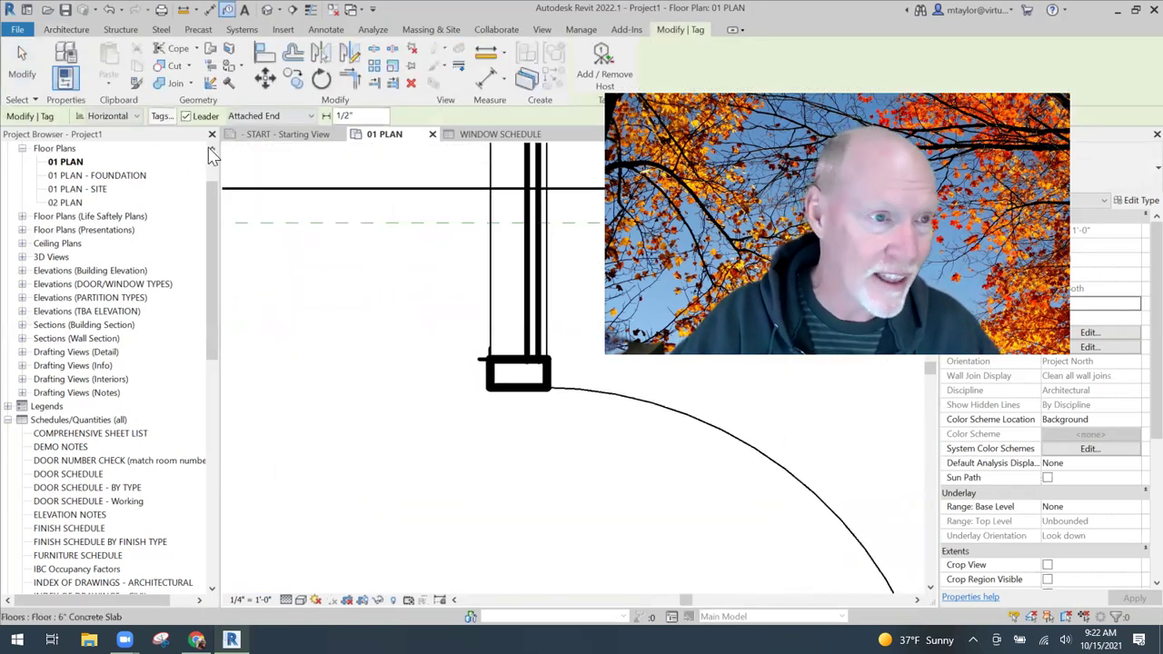
click(186, 116)
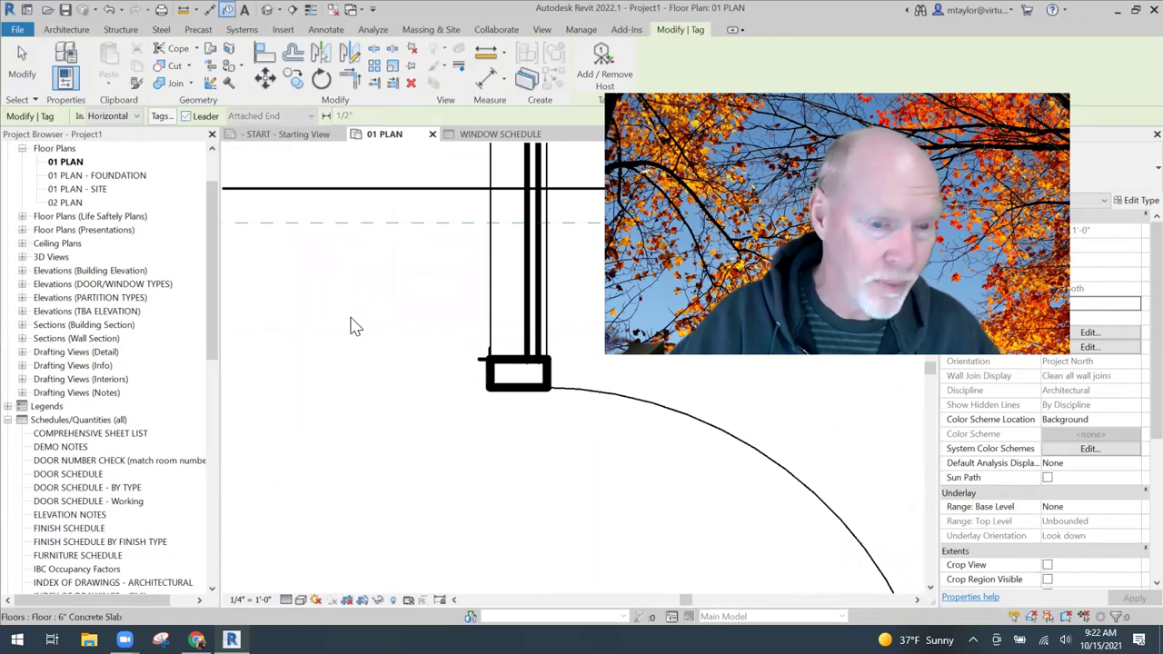
click(477, 370)
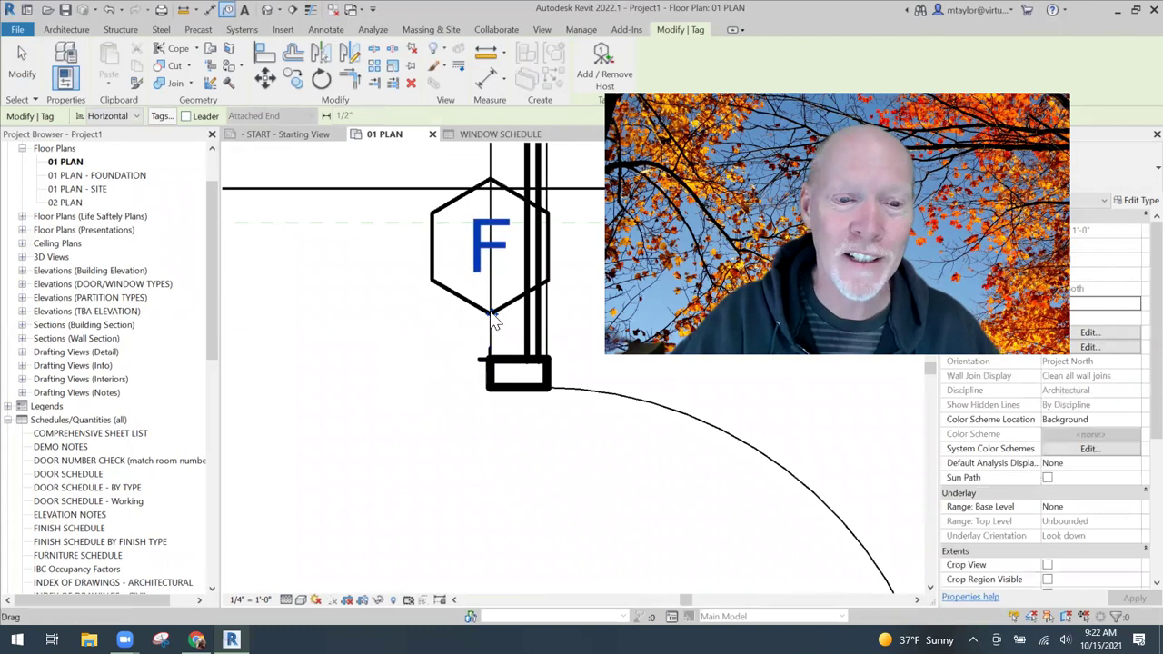
drag(493, 320, 397, 418)
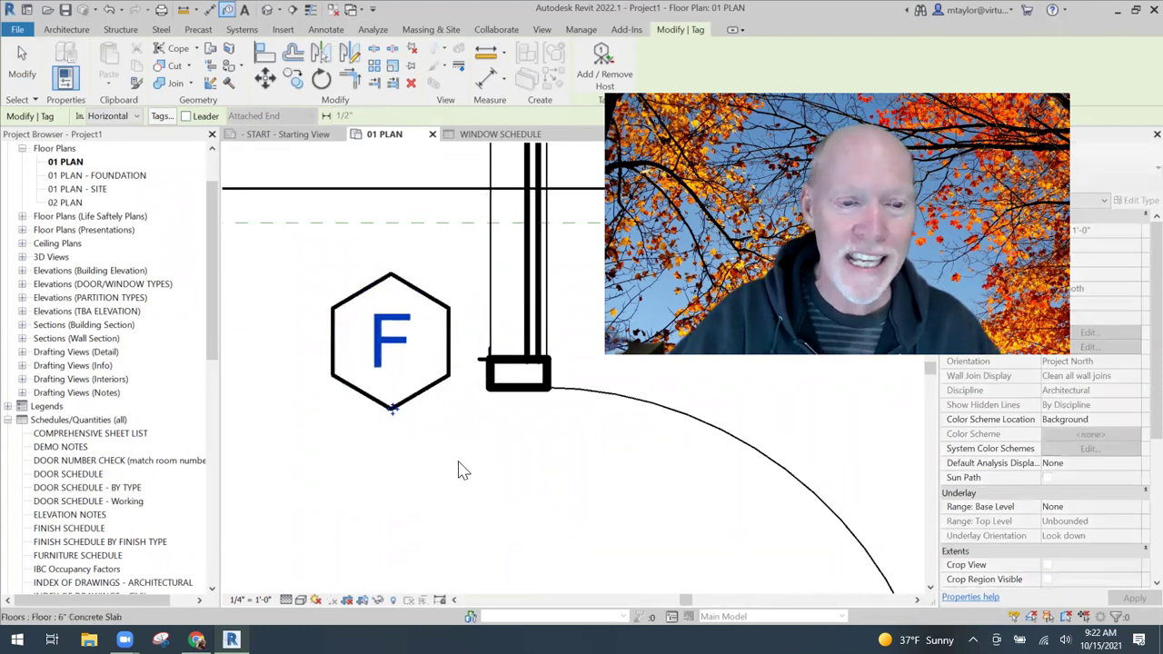
scroll(459, 470, down, 2)
Step: Change the tag's label from F to M and accept the type parameter change
click(423, 400)
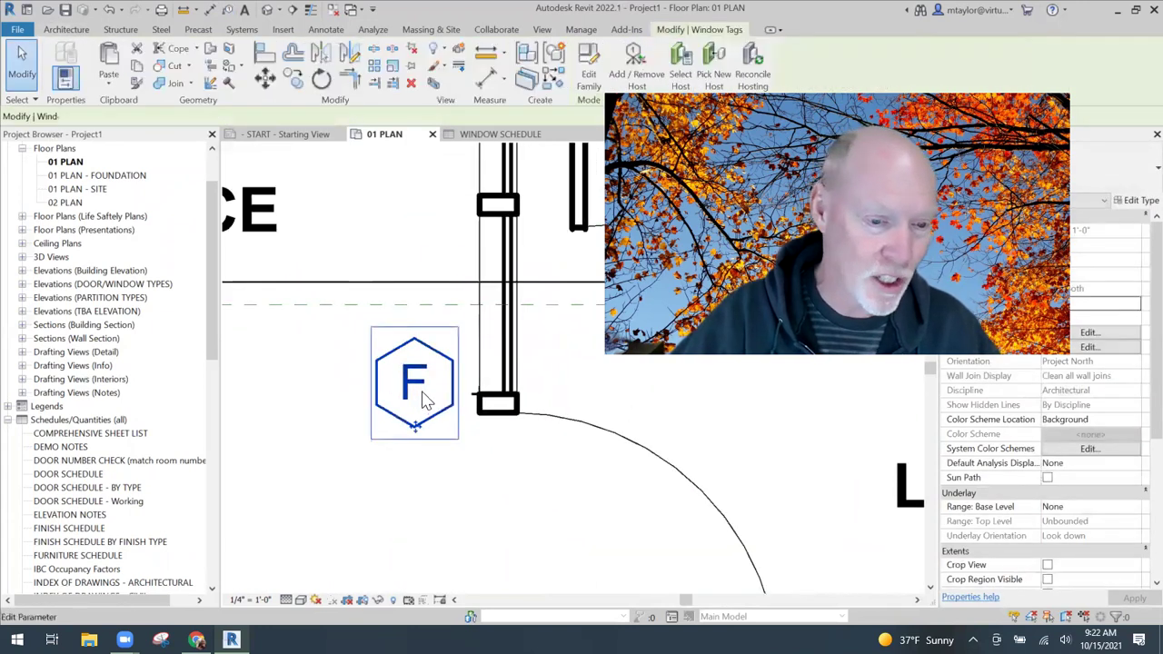
click(419, 381)
text(M)
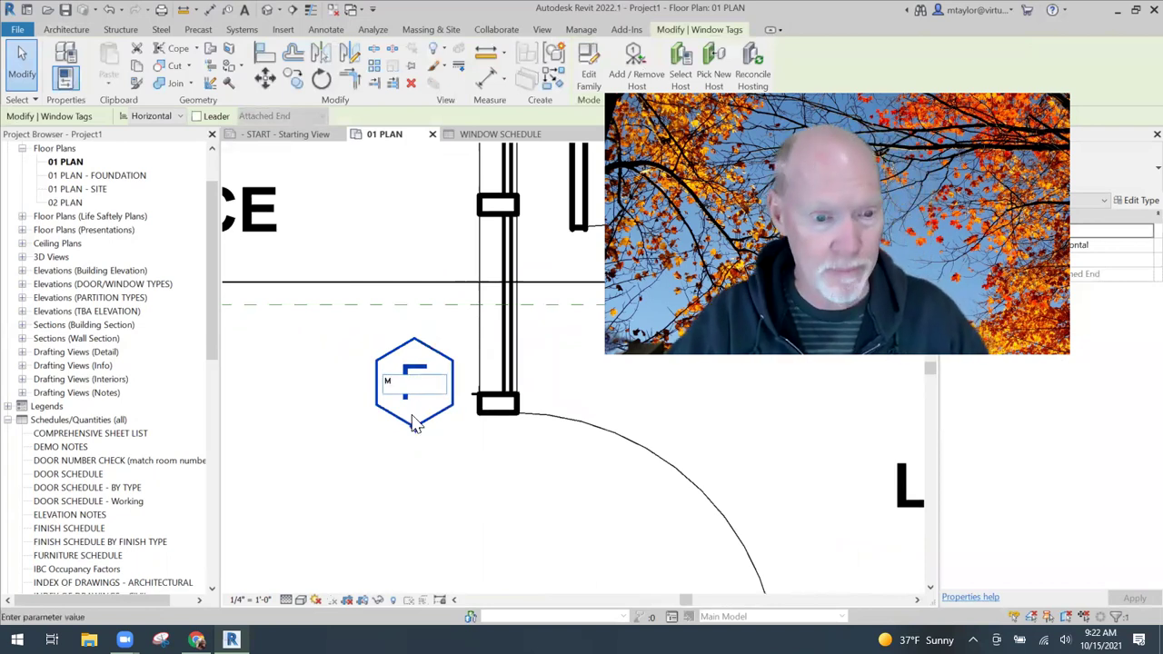
key(Return)
drag(566, 248, 303, 227)
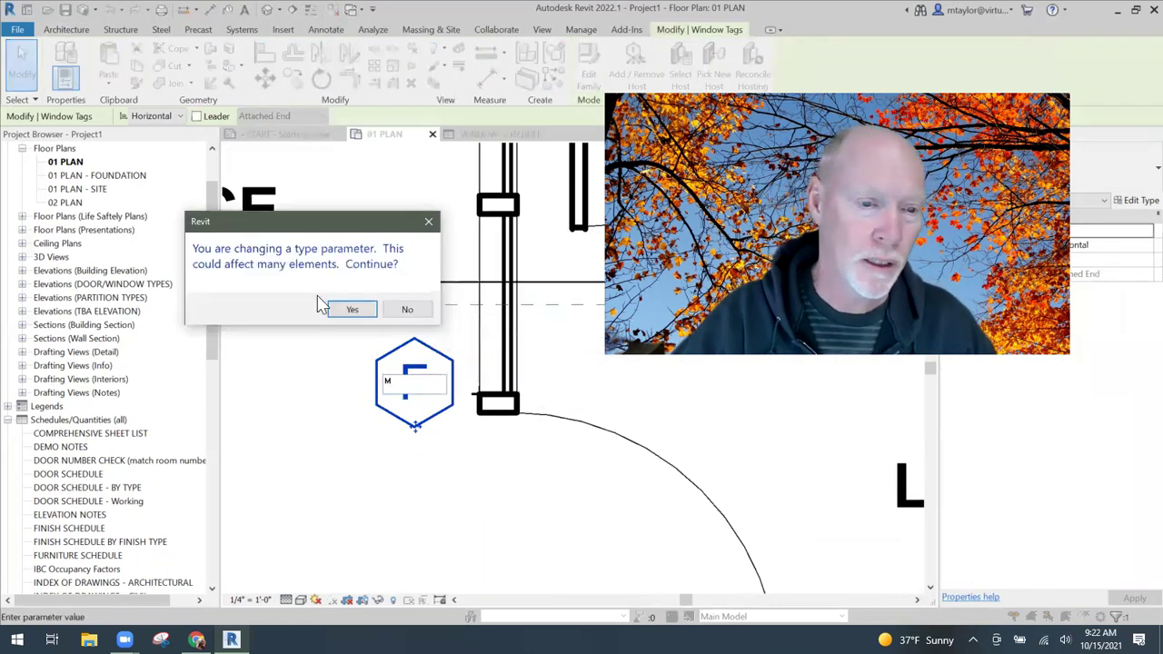
click(353, 309)
click(315, 445)
scroll(317, 447, up, 2)
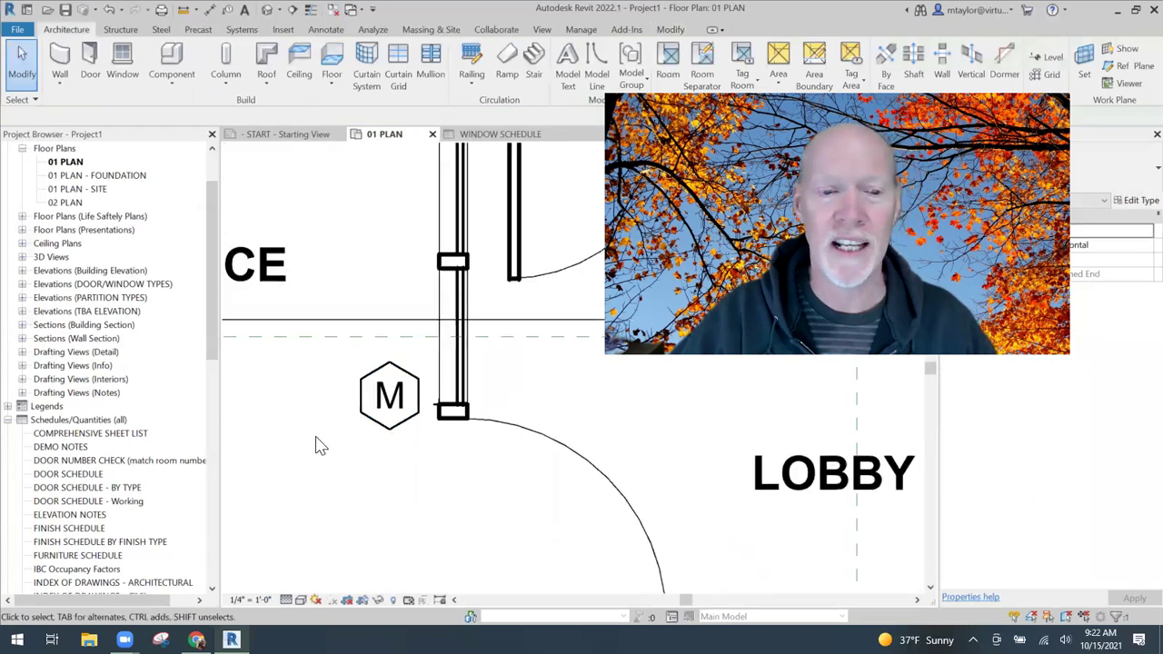
scroll(368, 393, up, 2)
scroll(432, 274, down, 2)
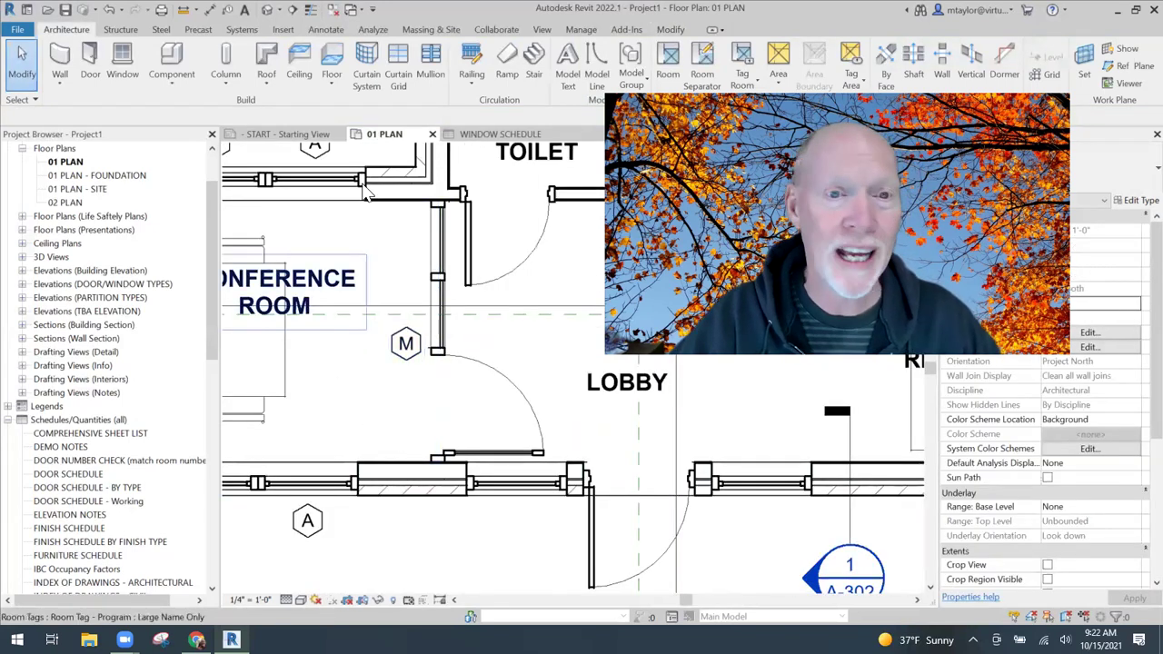
Step: In the window schedule, set row M's manufacturer to KAWNEER for all curtain wall markers
click(493, 137)
click(321, 246)
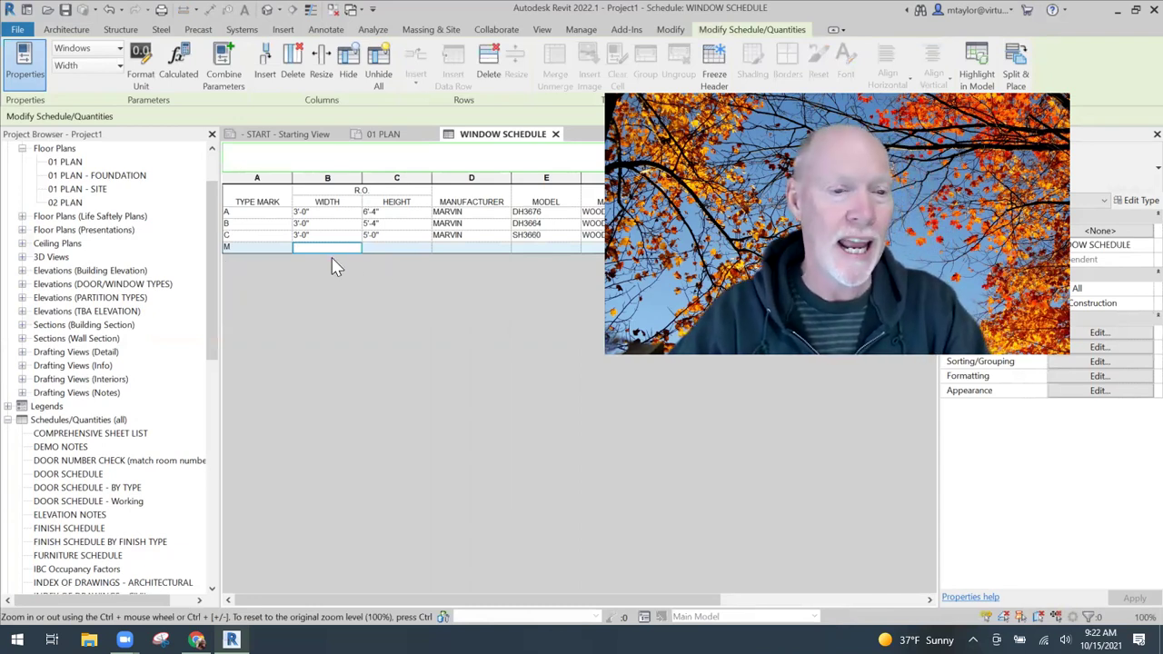
click(463, 247)
text(KAWNEER)
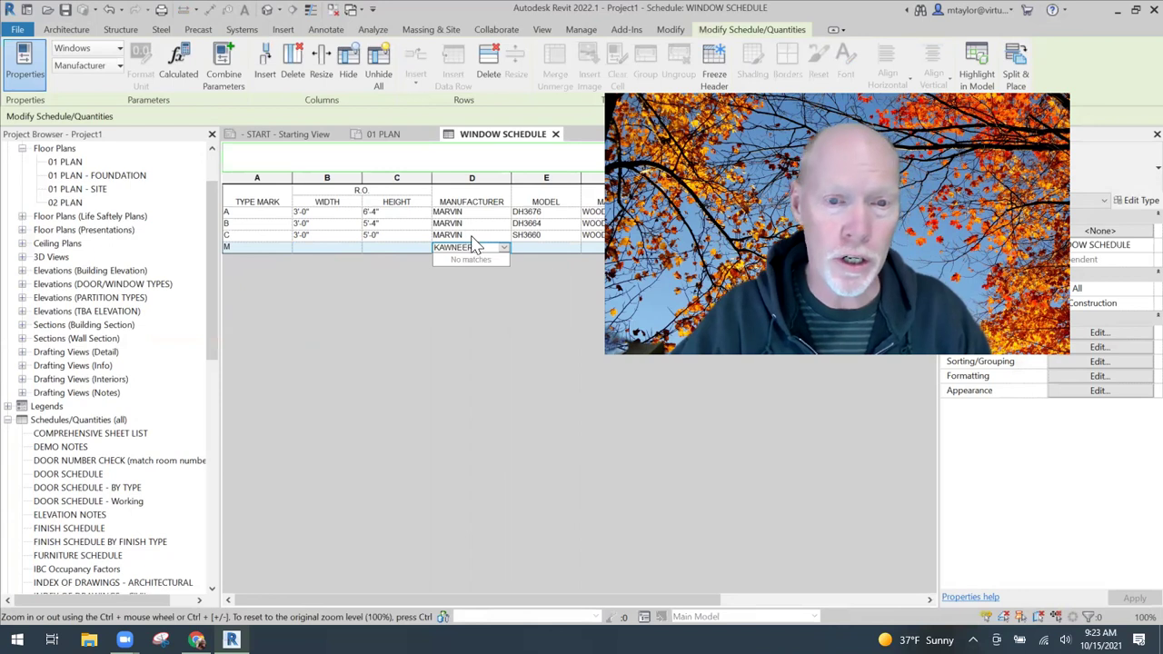
click(538, 257)
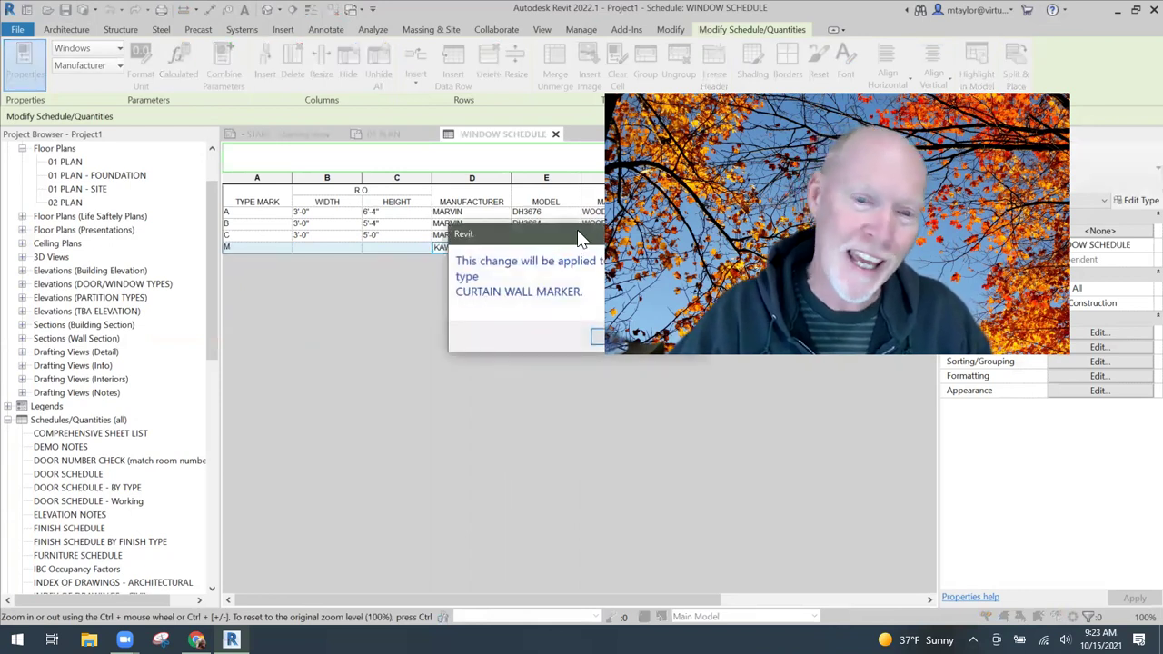
drag(580, 238, 453, 308)
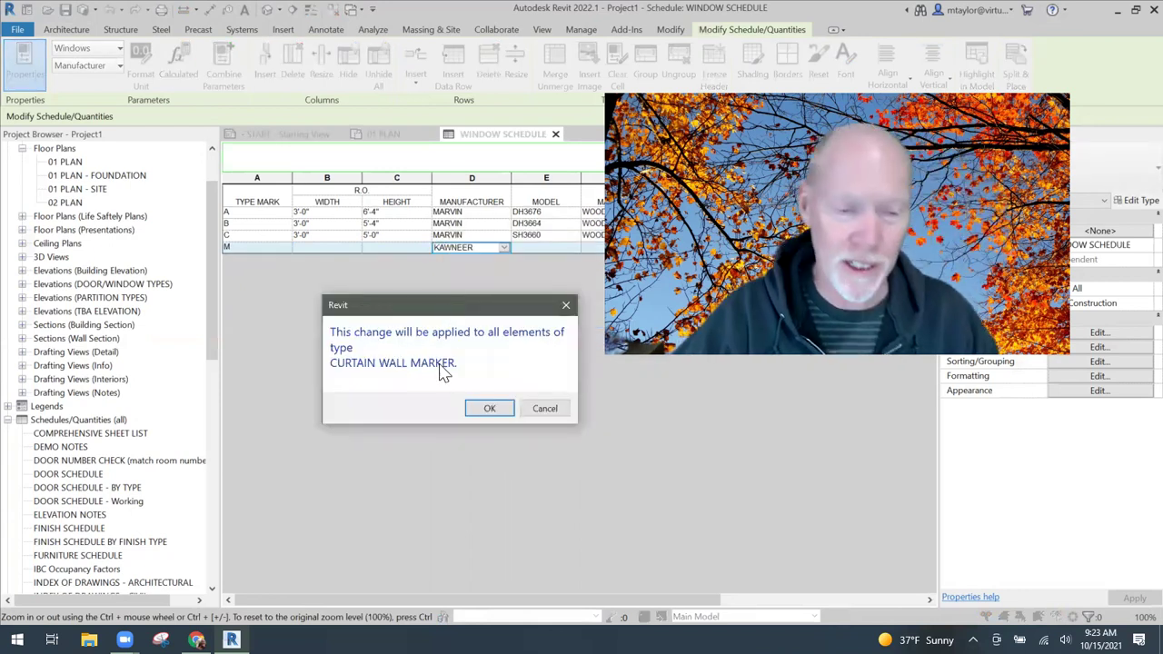
key(Return)
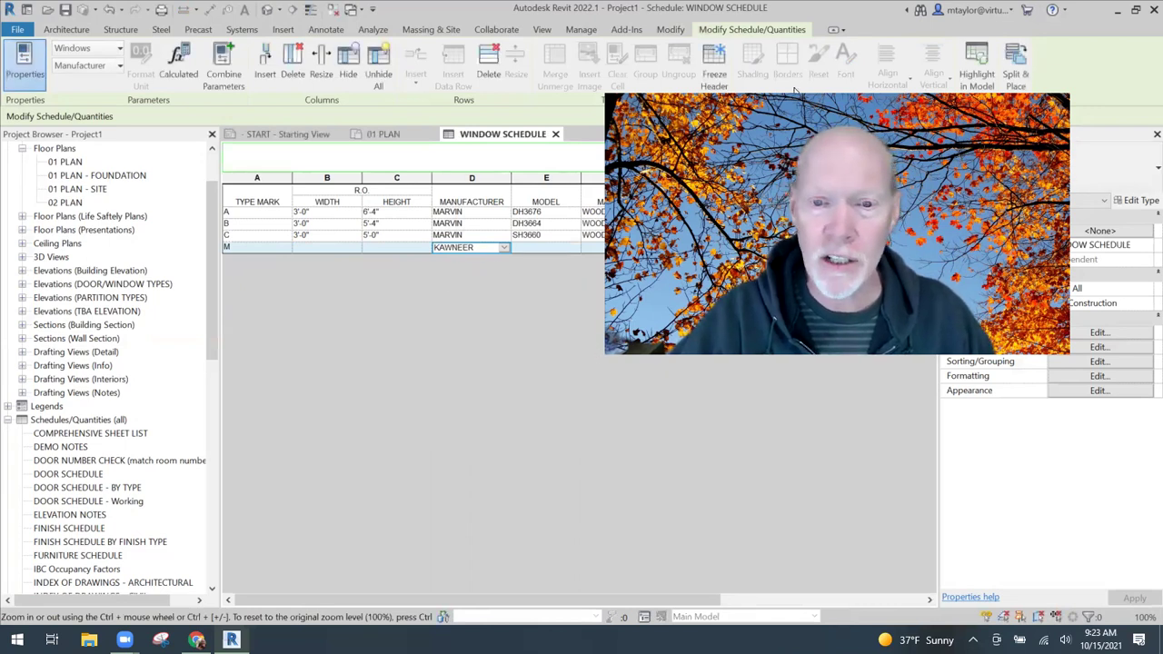
Step: Enter ALUM as row M's material, then go back to the 01 PLAN view
click(605, 247)
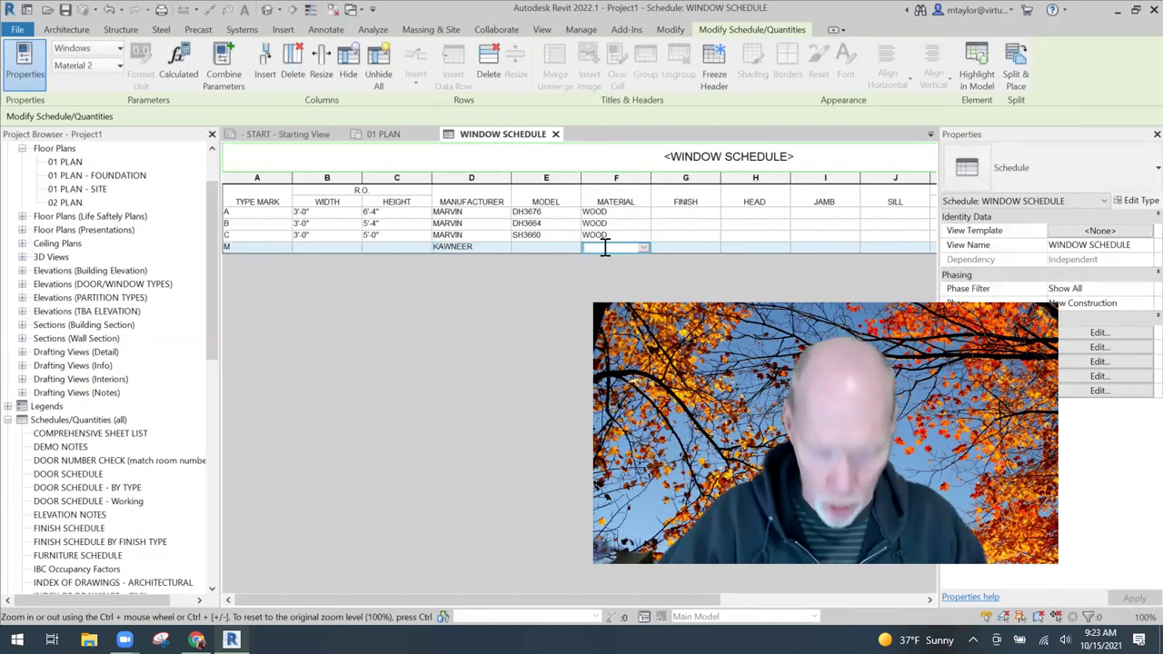
text(ALUM)
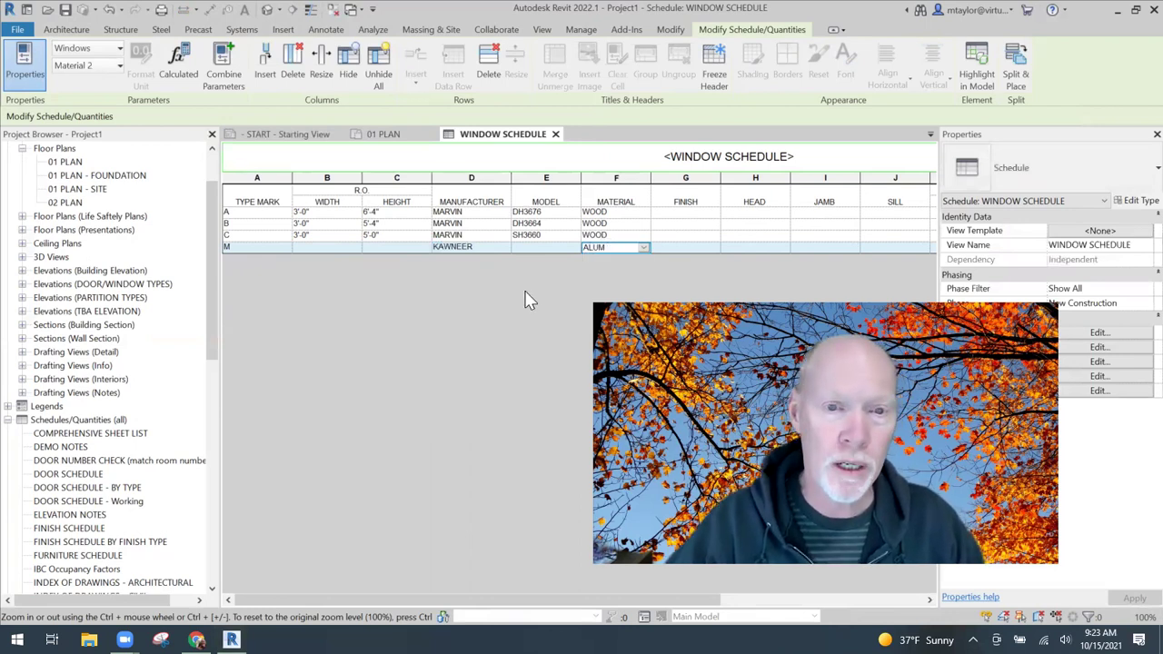
click(524, 247)
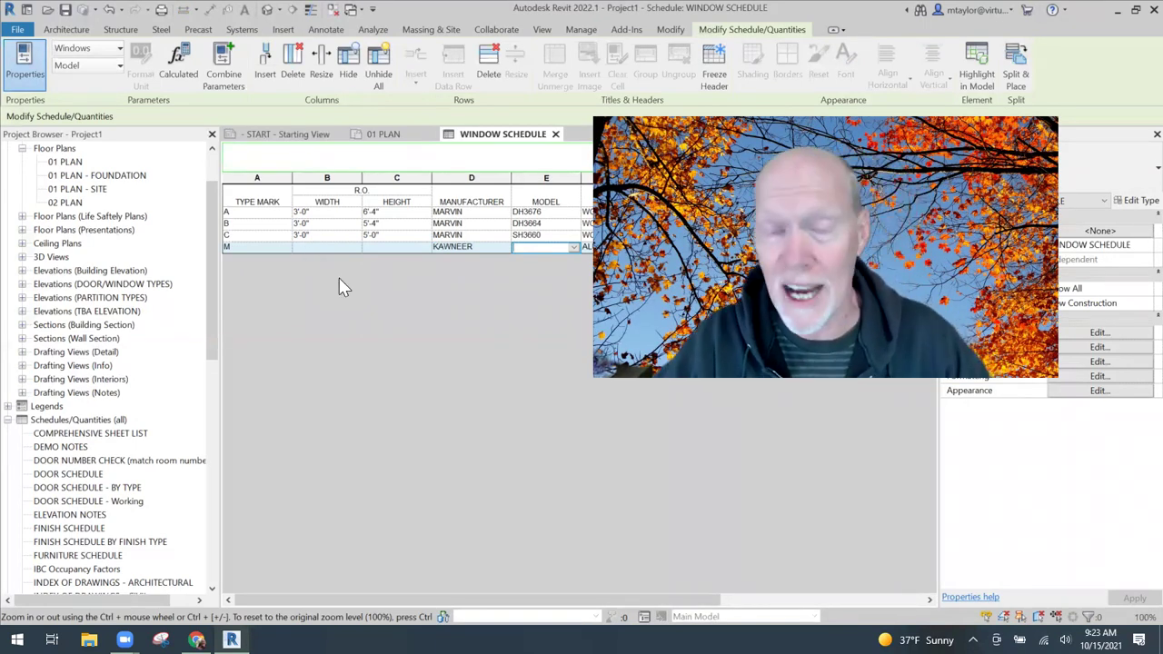
click(382, 134)
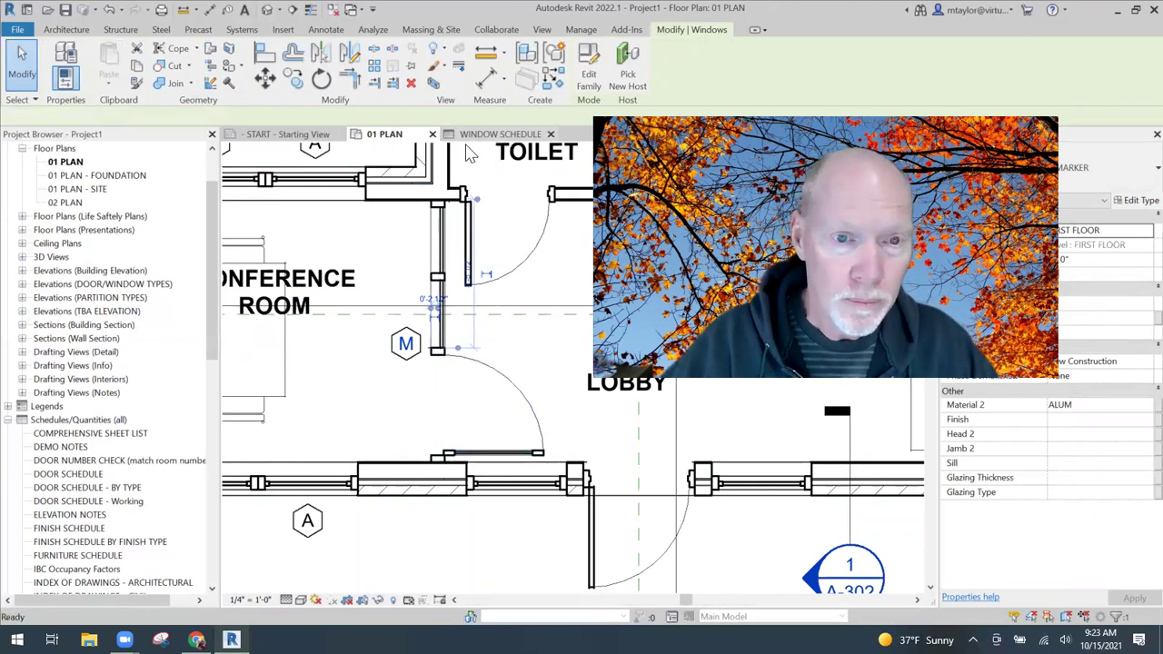
Step: Enter 8' for row M's width and height, applying them to all curtain wall markers
click(495, 134)
click(314, 247)
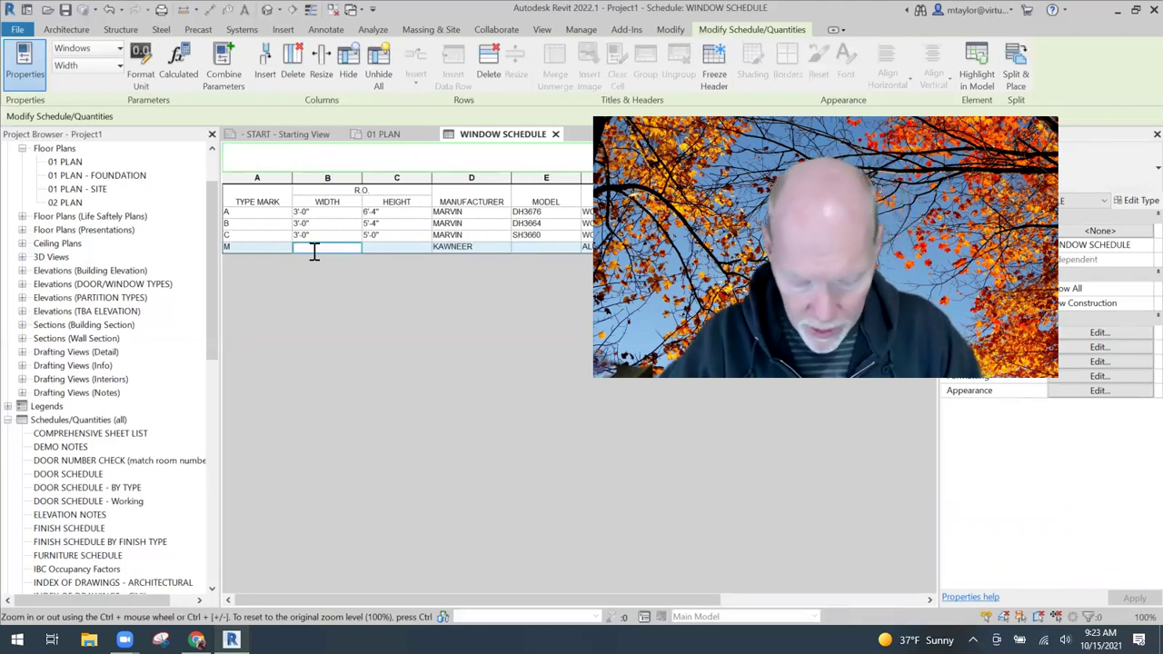
text(8'-0")
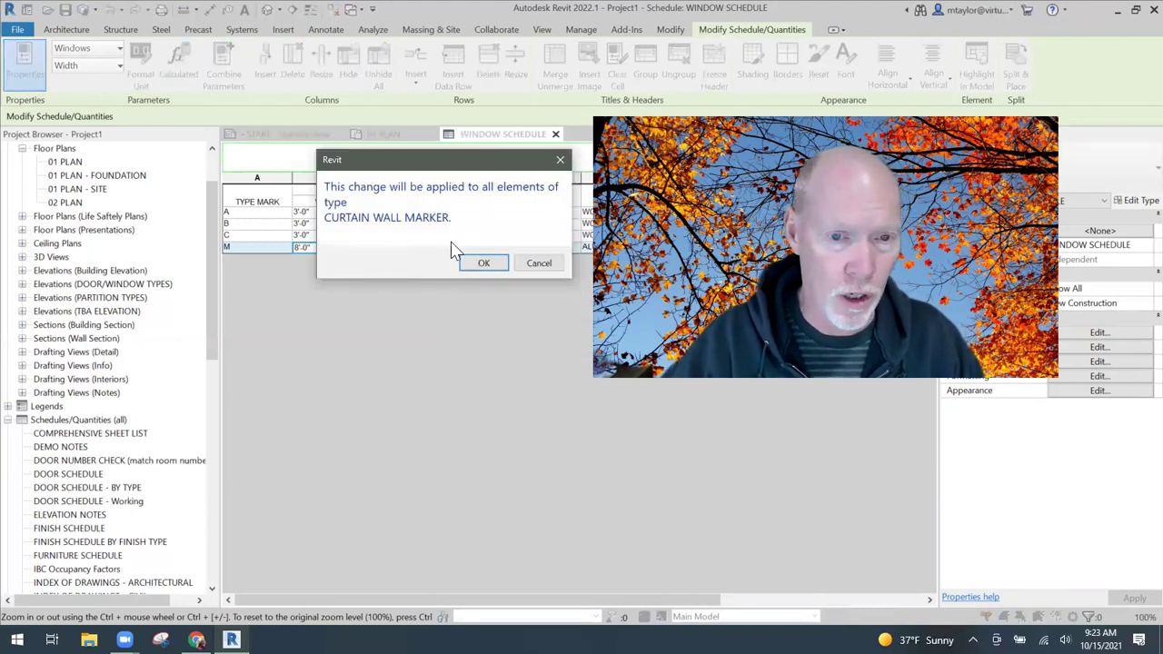
key(Return)
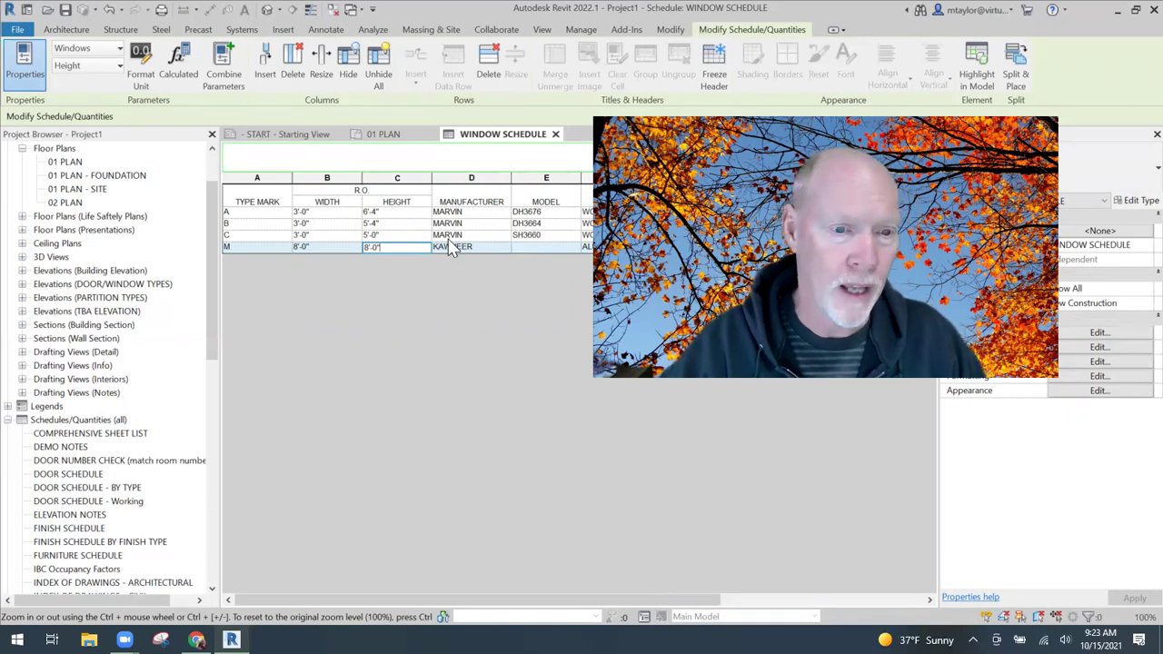
click(418, 236)
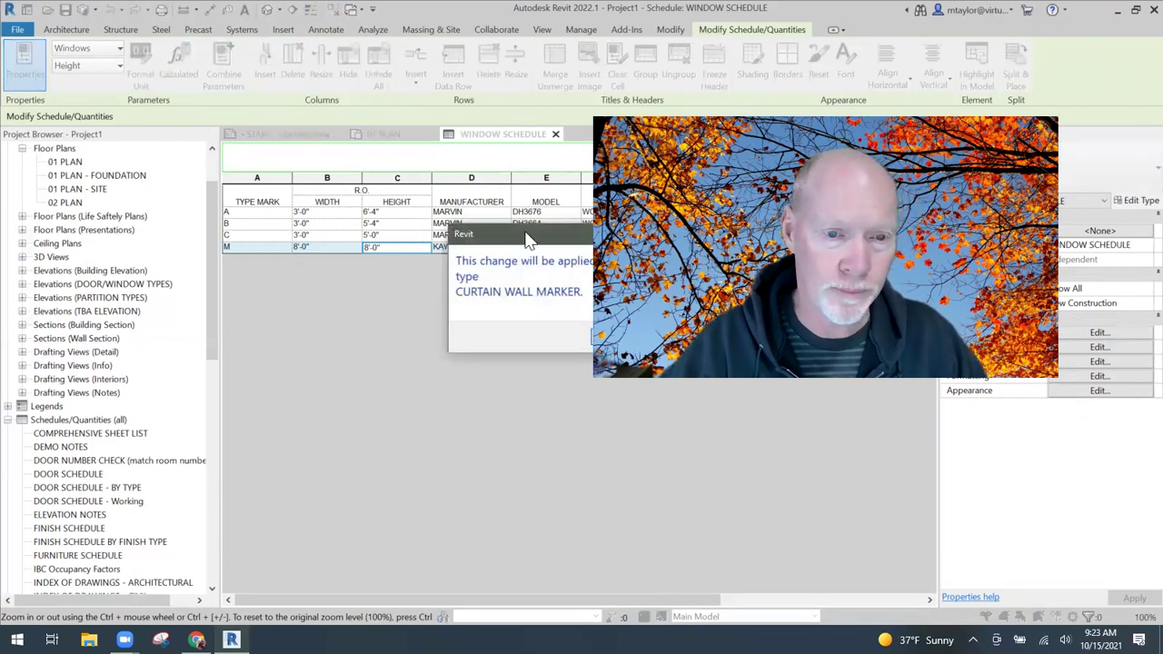
click(465, 439)
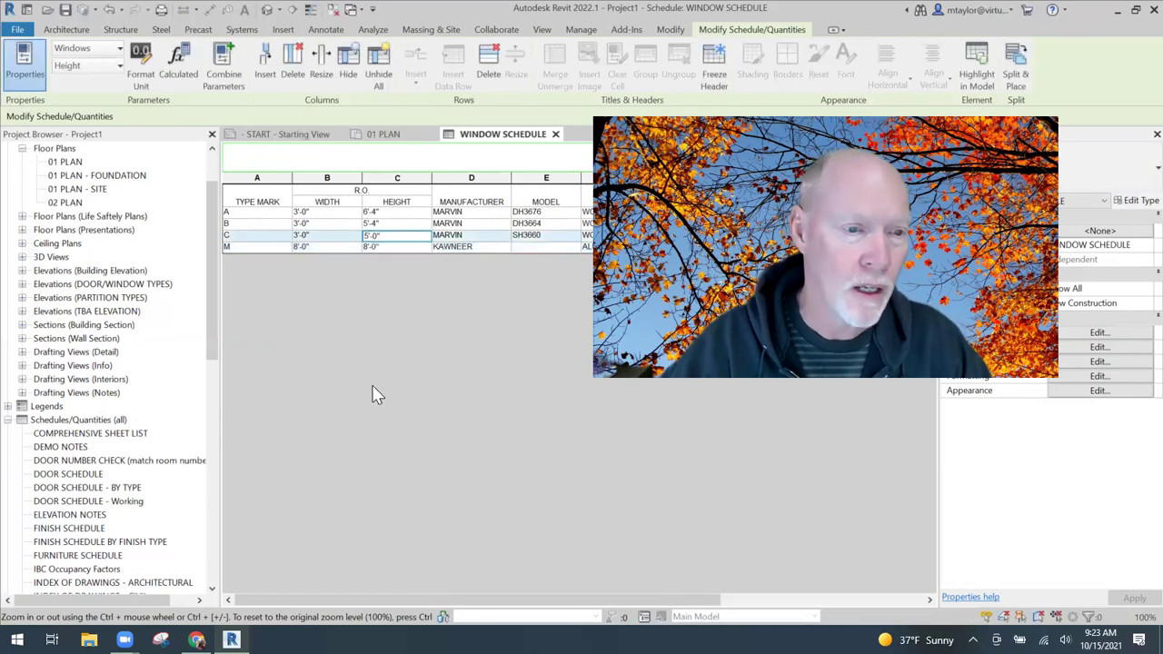
click(318, 247)
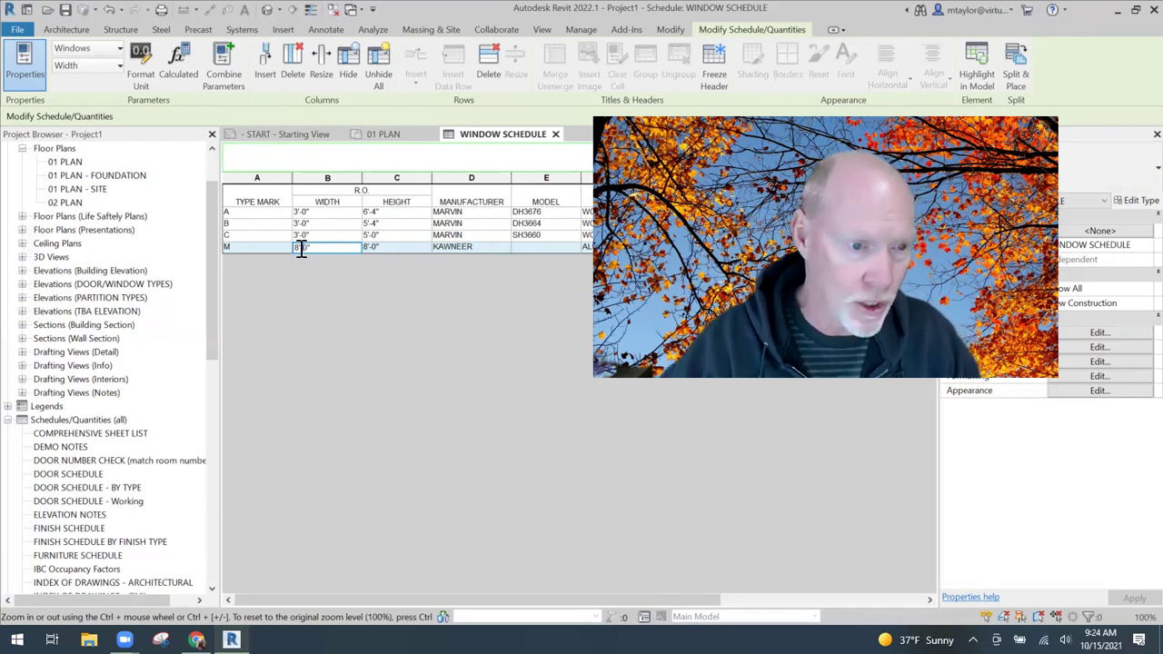
click(408, 244)
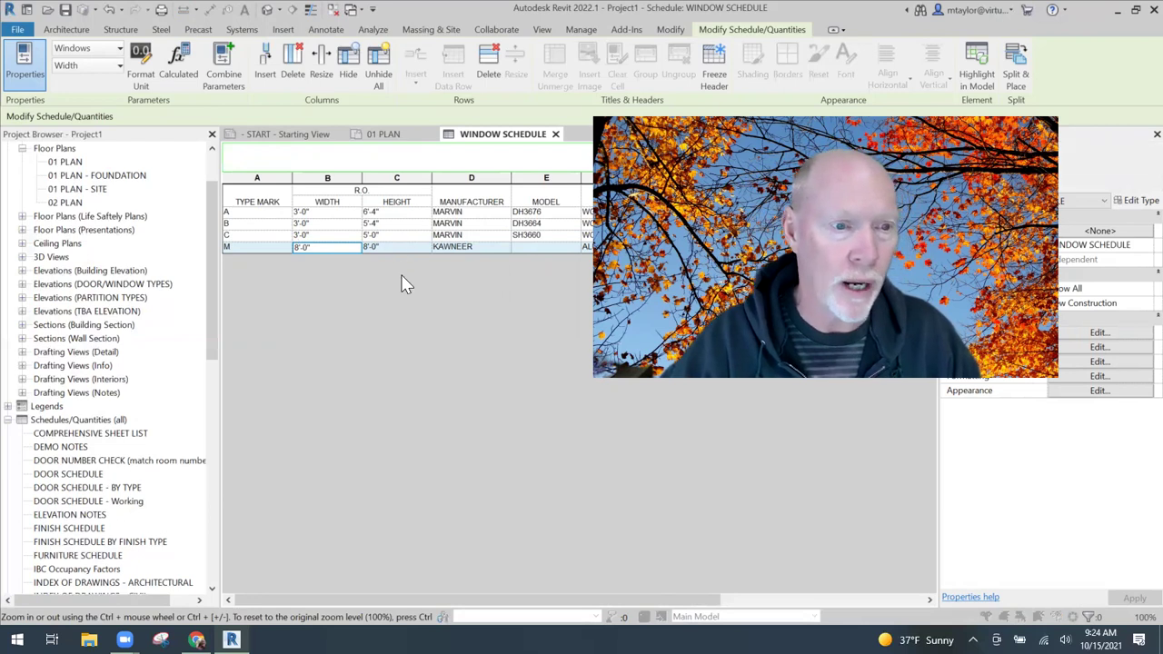
click(488, 318)
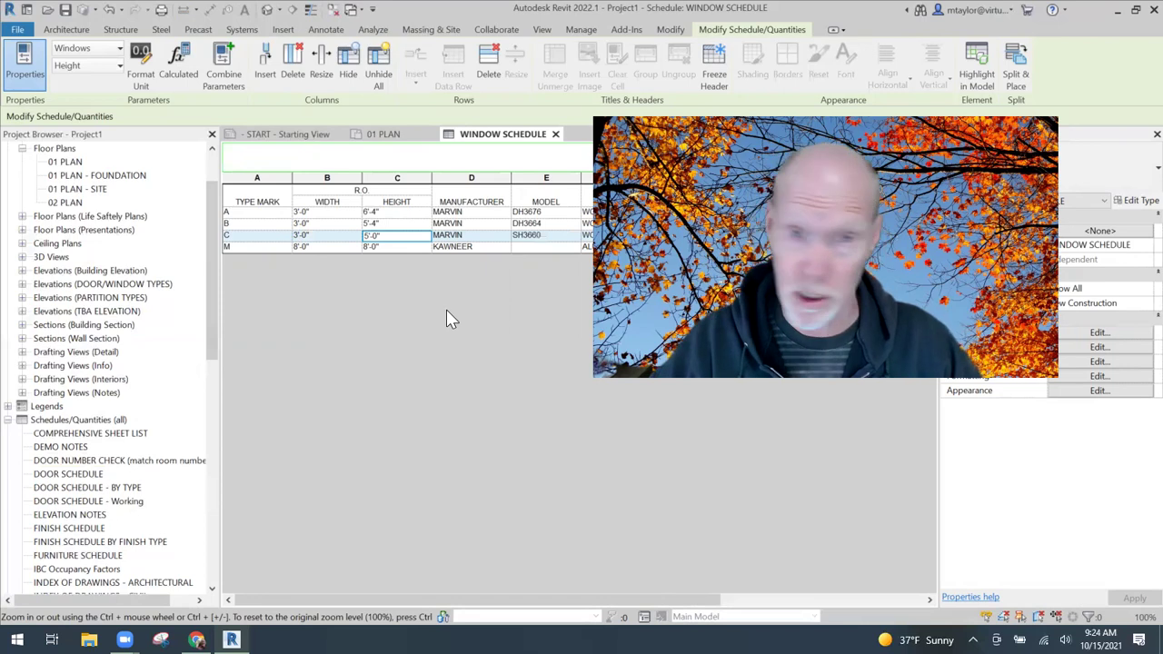
click(383, 134)
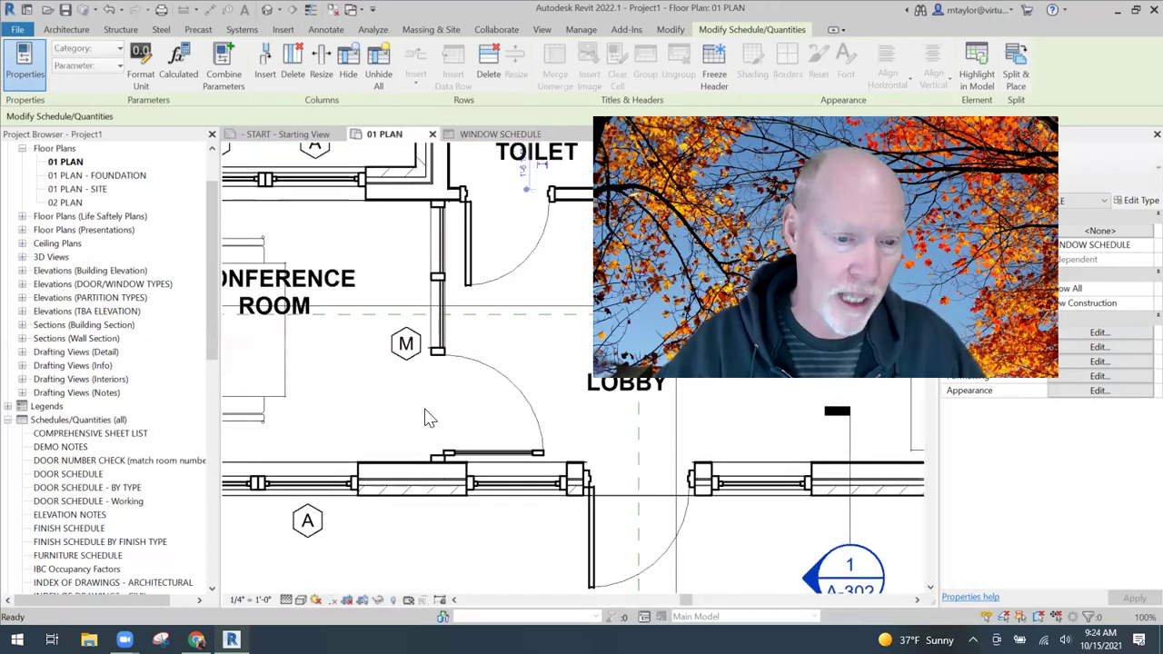
scroll(427, 354, up, 5)
scroll(436, 354, up, 2)
click(447, 333)
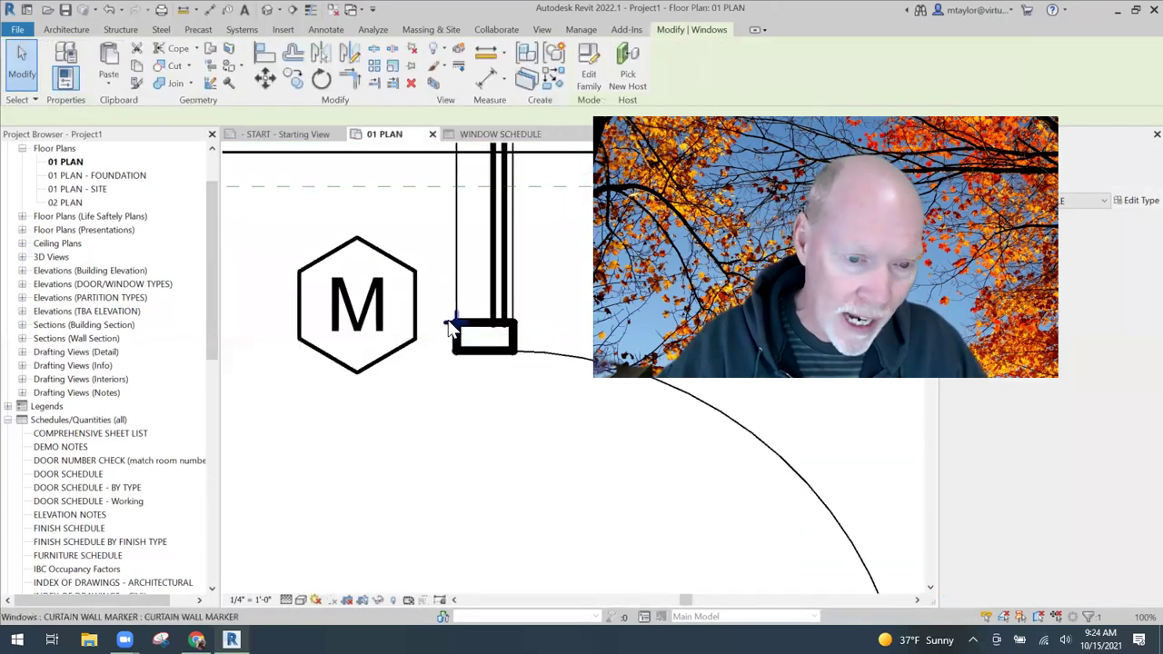
click(445, 468)
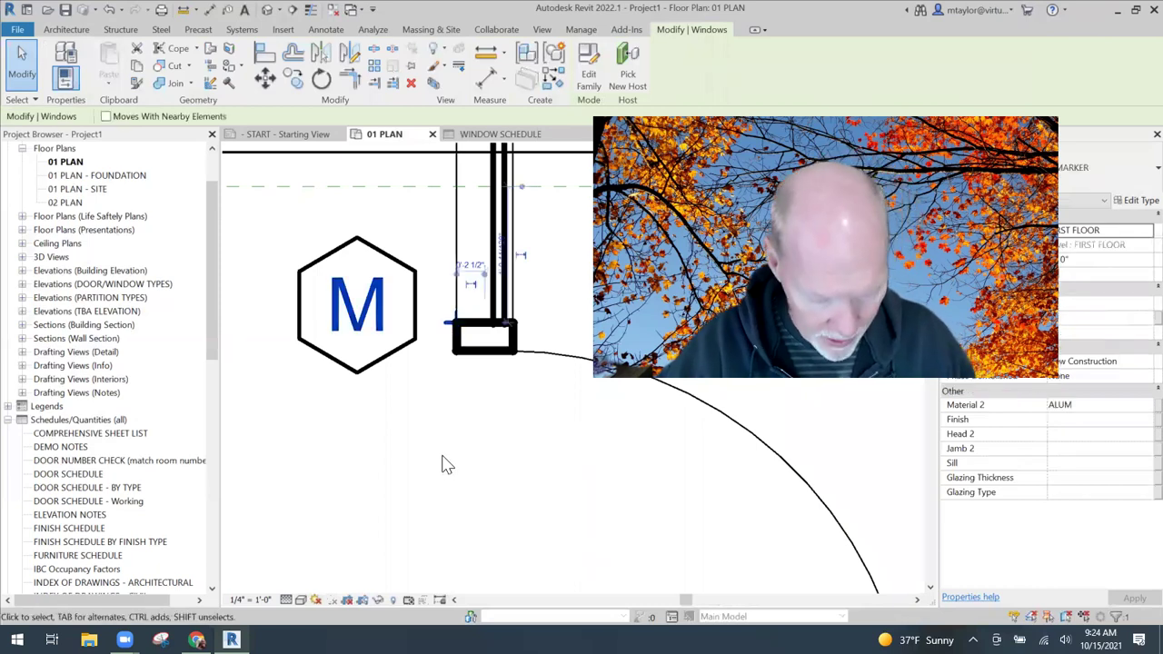
scroll(441, 455, down, 5)
key(c)
key(s)
scroll(400, 450, down, 2)
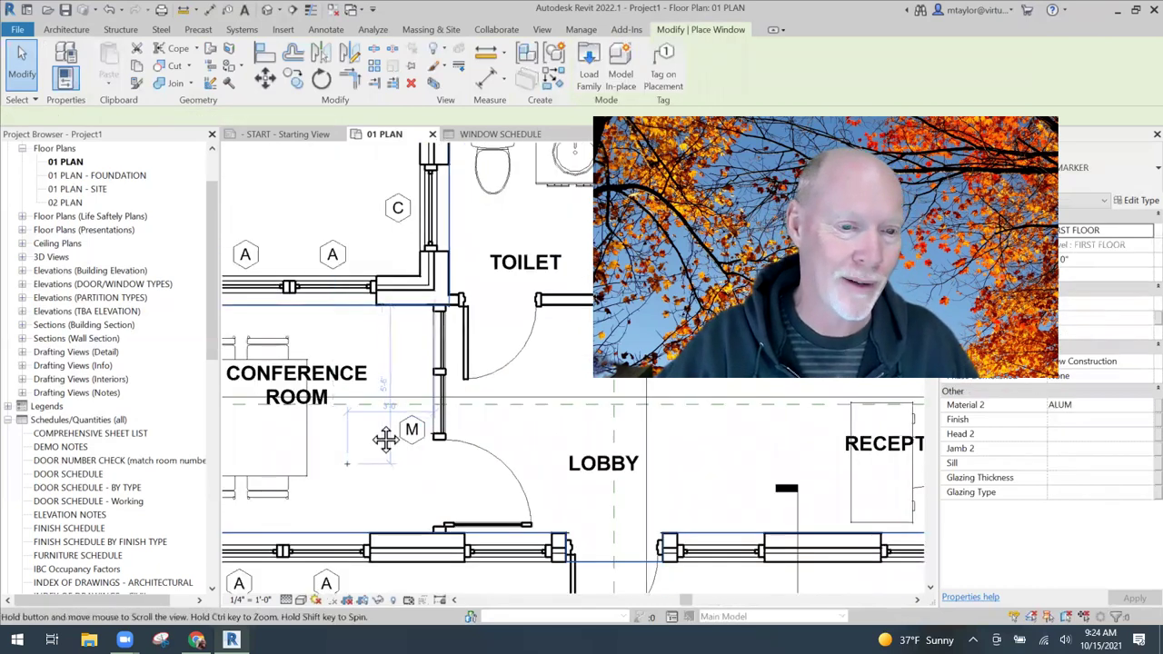
middle_drag(384, 436, 436, 394)
scroll(432, 381, up, 2)
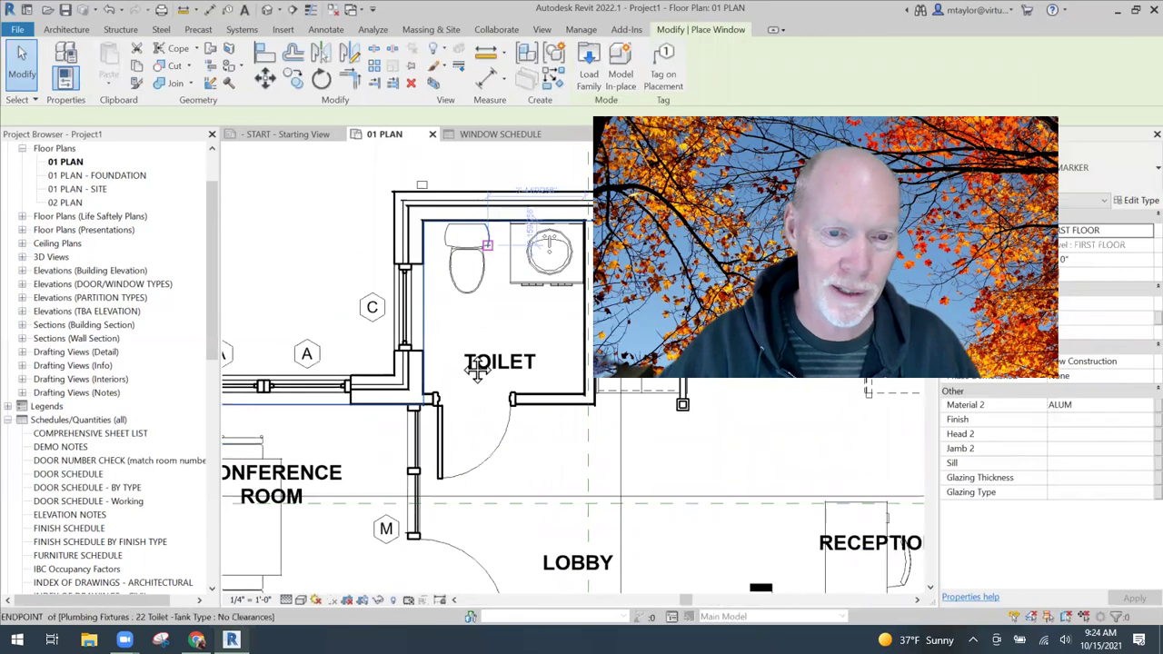
scroll(473, 369, up, 2)
scroll(458, 300, up, 2)
scroll(459, 292, up, 2)
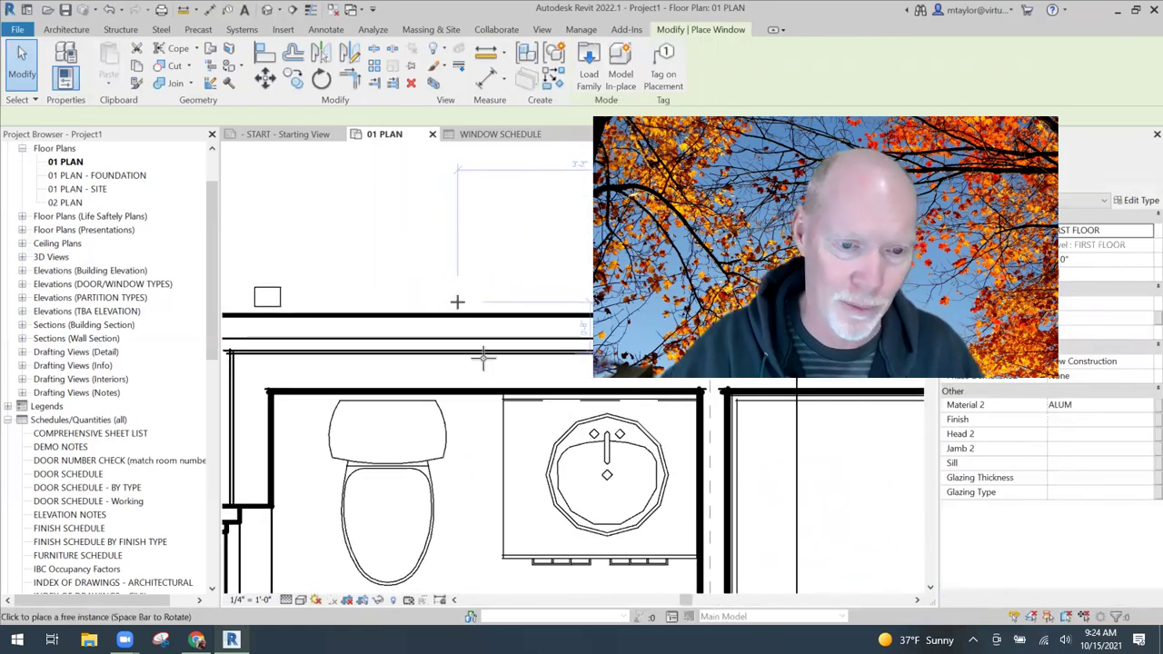
key(Escape)
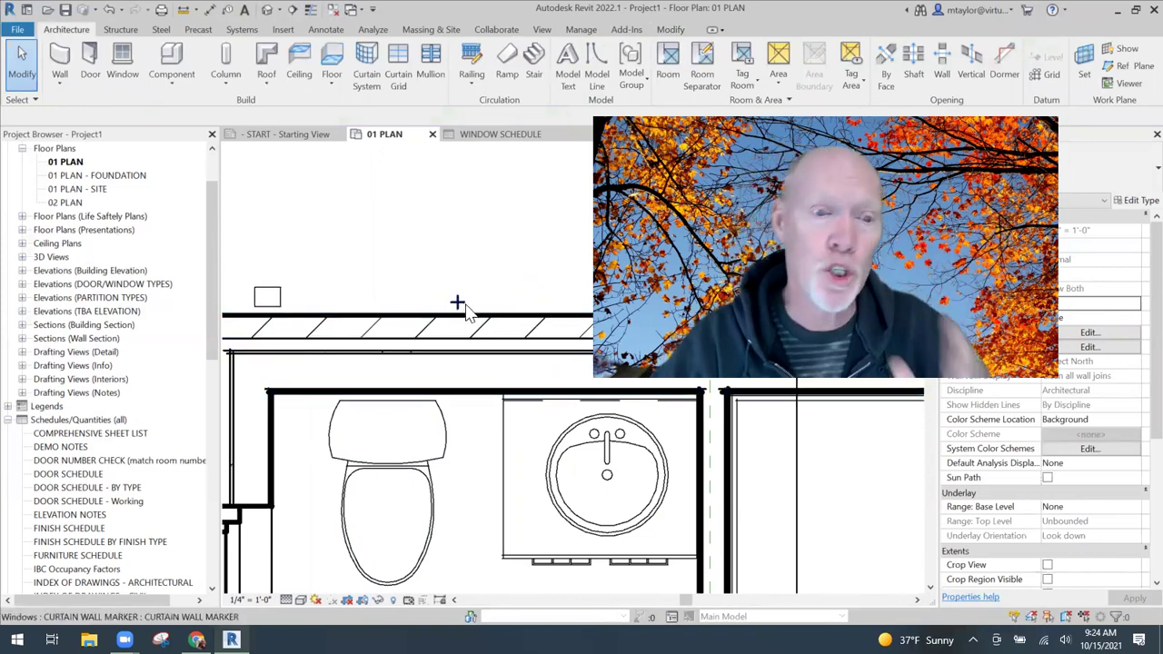
Step: Expand Families > Windows > CURTAIN WALL MARKER in the Project Browser
drag(209, 316, 211, 539)
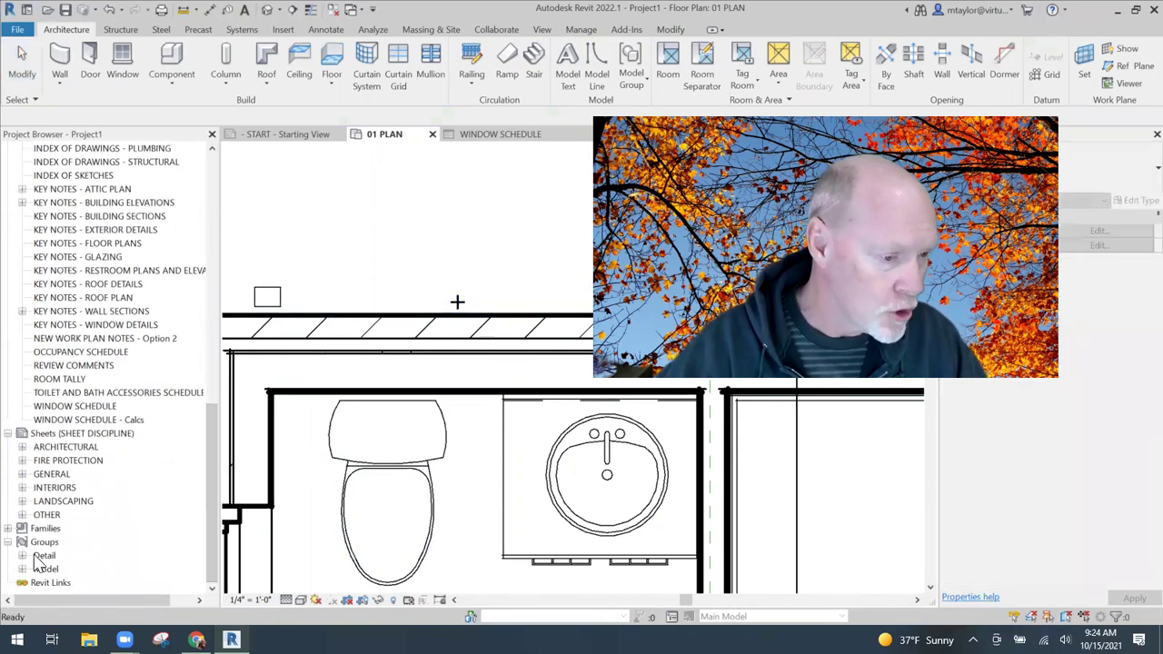
click(8, 528)
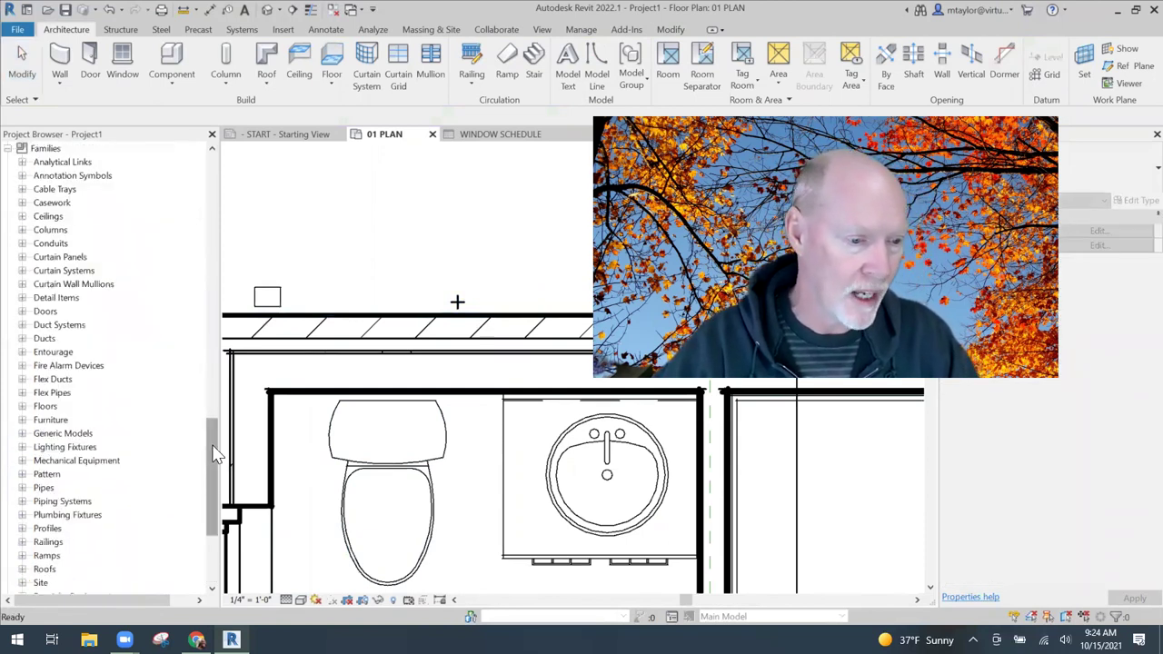
drag(215, 455, 211, 545)
click(22, 528)
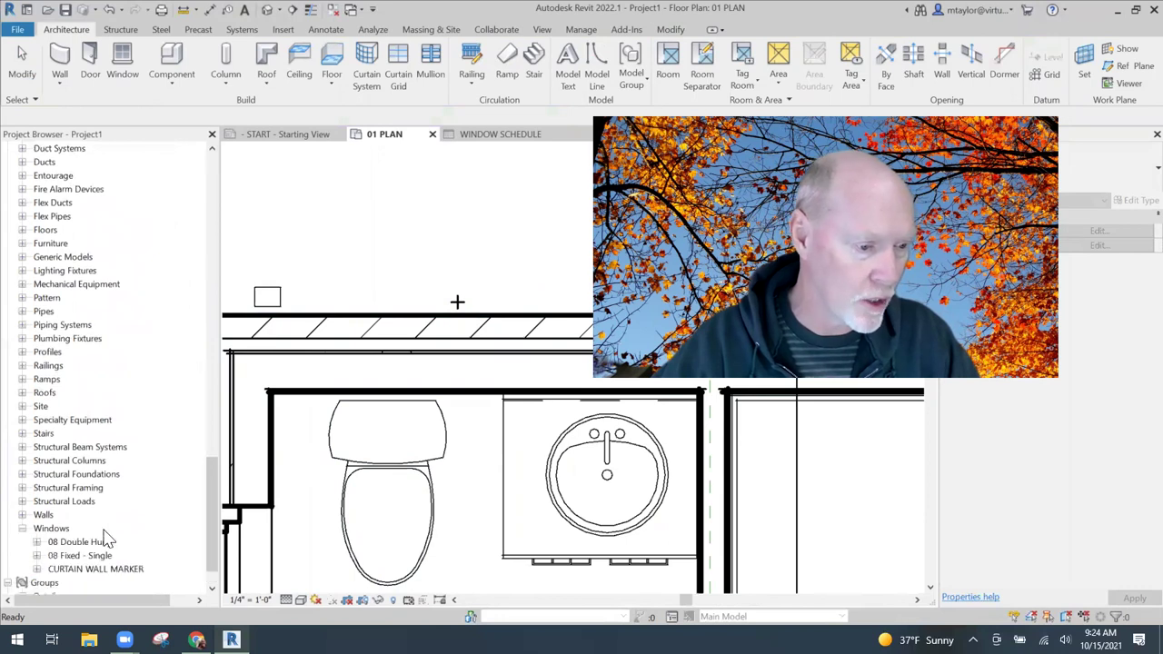
scroll(199, 504, down, 1)
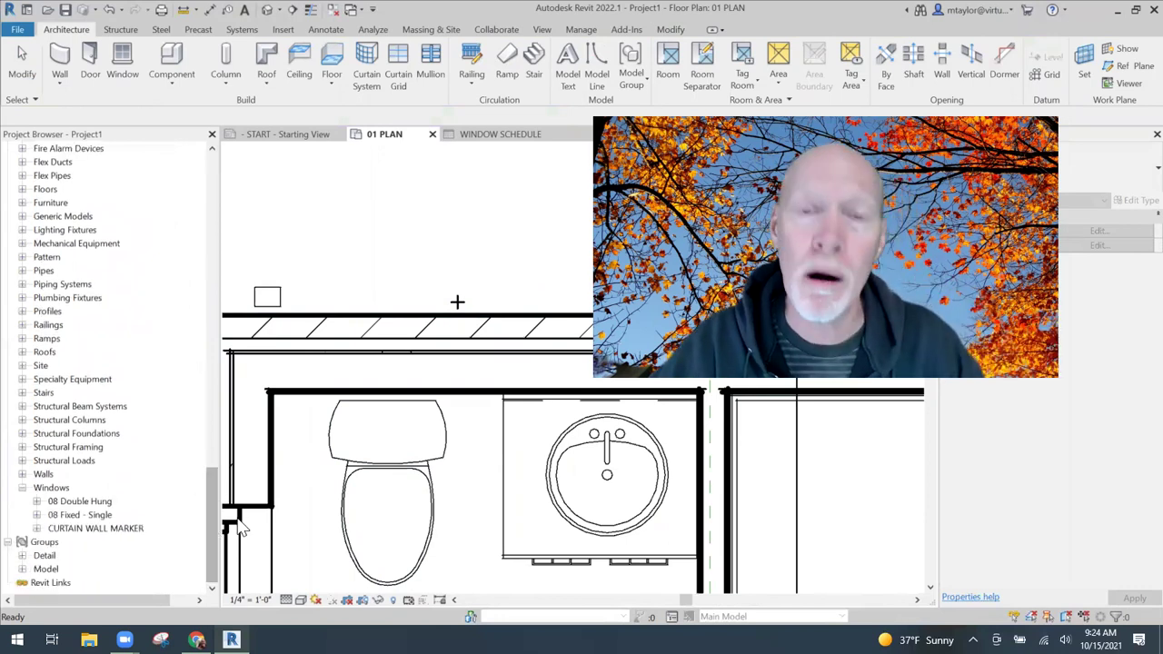
click(37, 528)
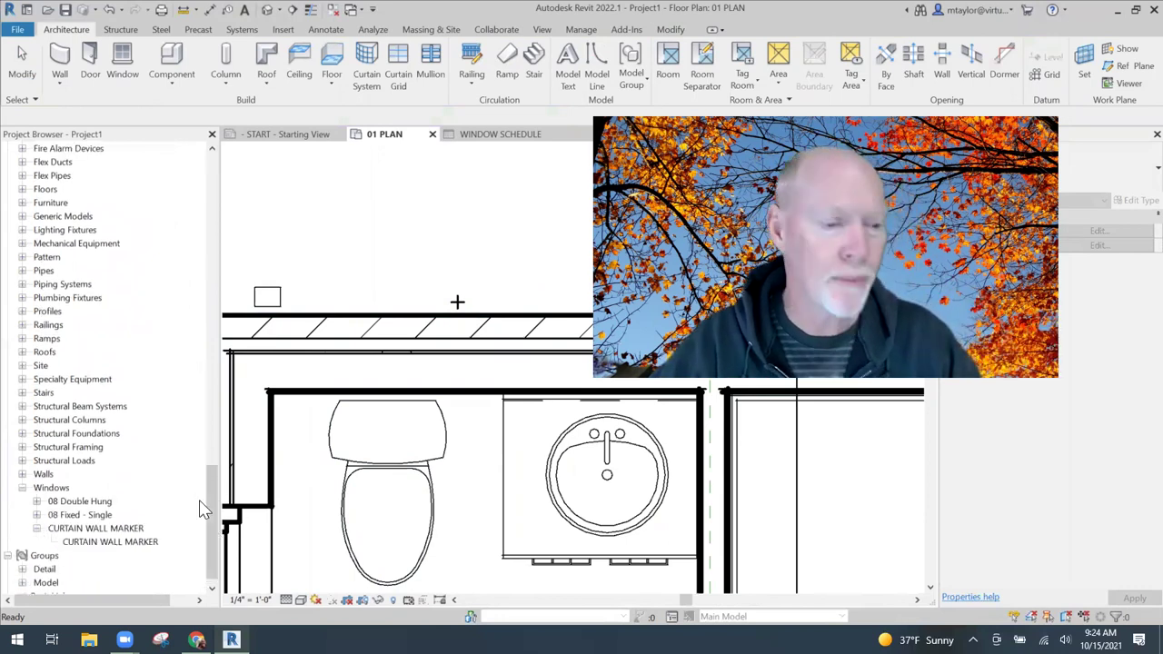
drag(210, 489, 211, 493)
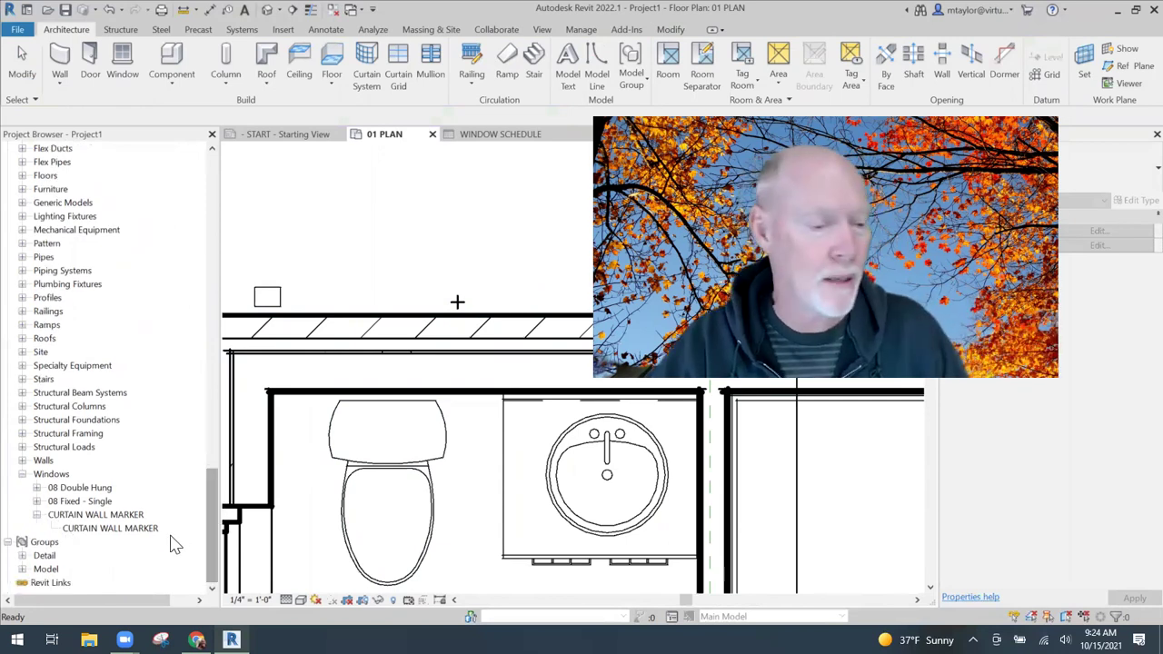
Step: Rename the marker type to 8'X8' and duplicate it as 2'X2'
click(108, 532)
right_click(109, 531)
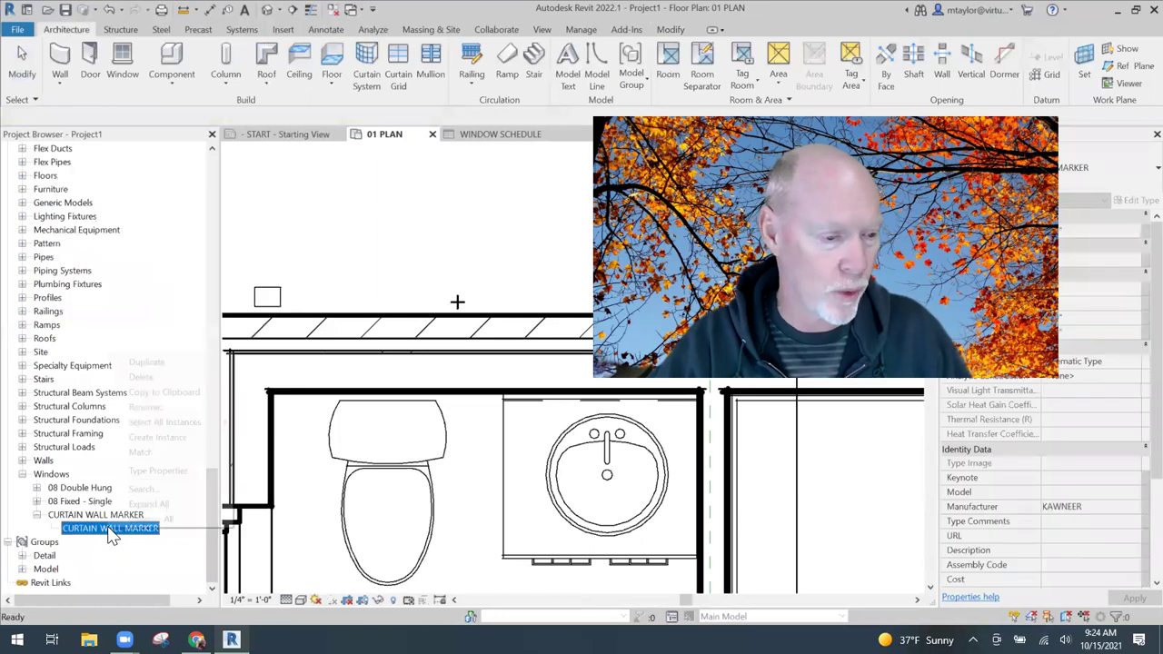
click(150, 408)
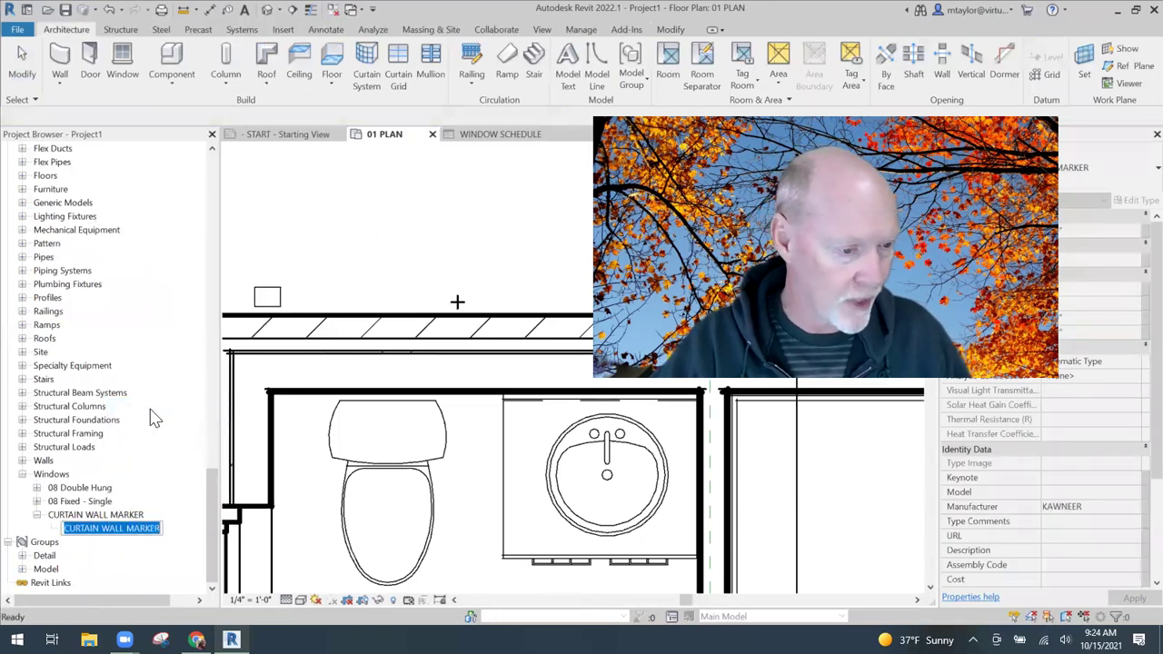
text(8'X8)
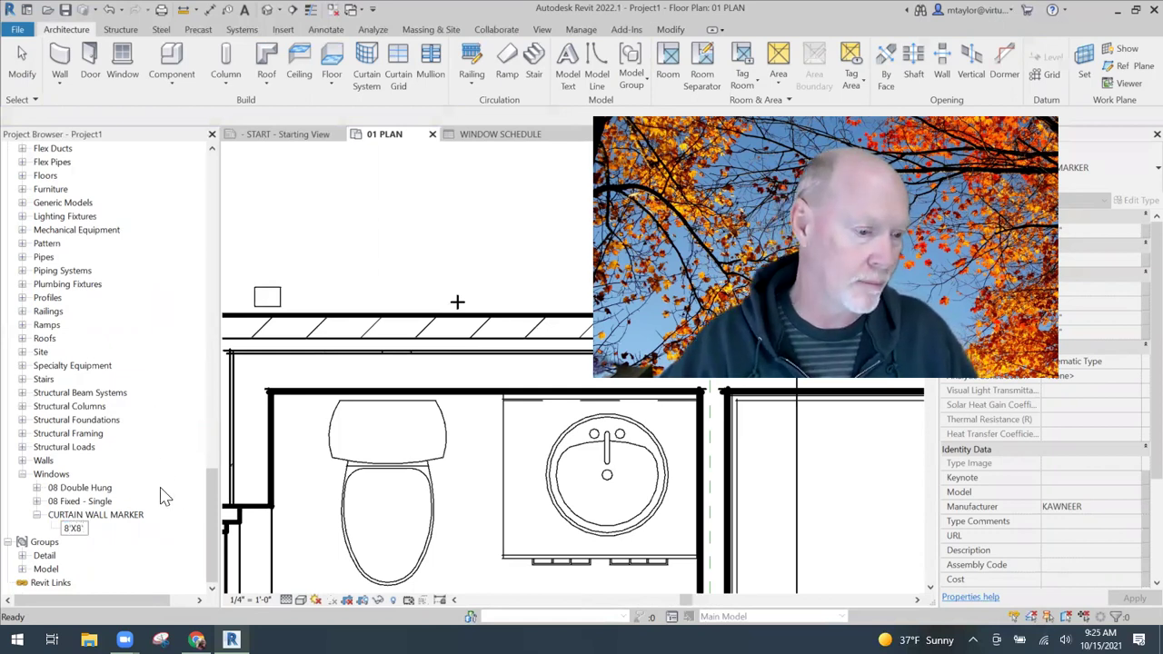
right_click(76, 531)
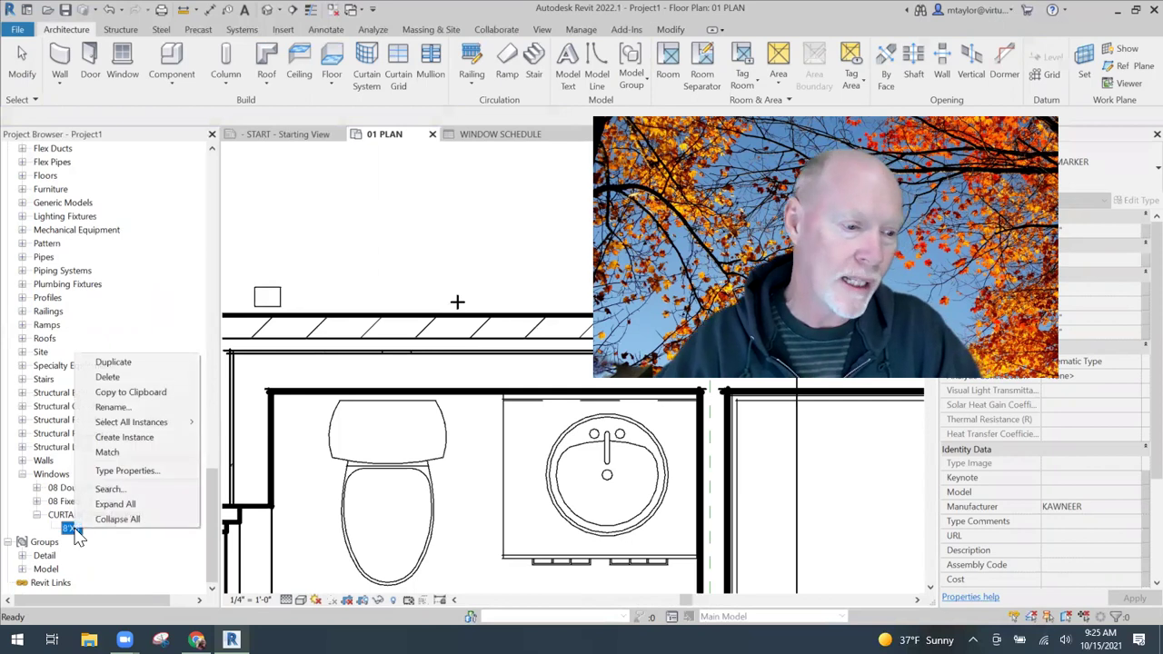
click(112, 362)
text(2'X2')
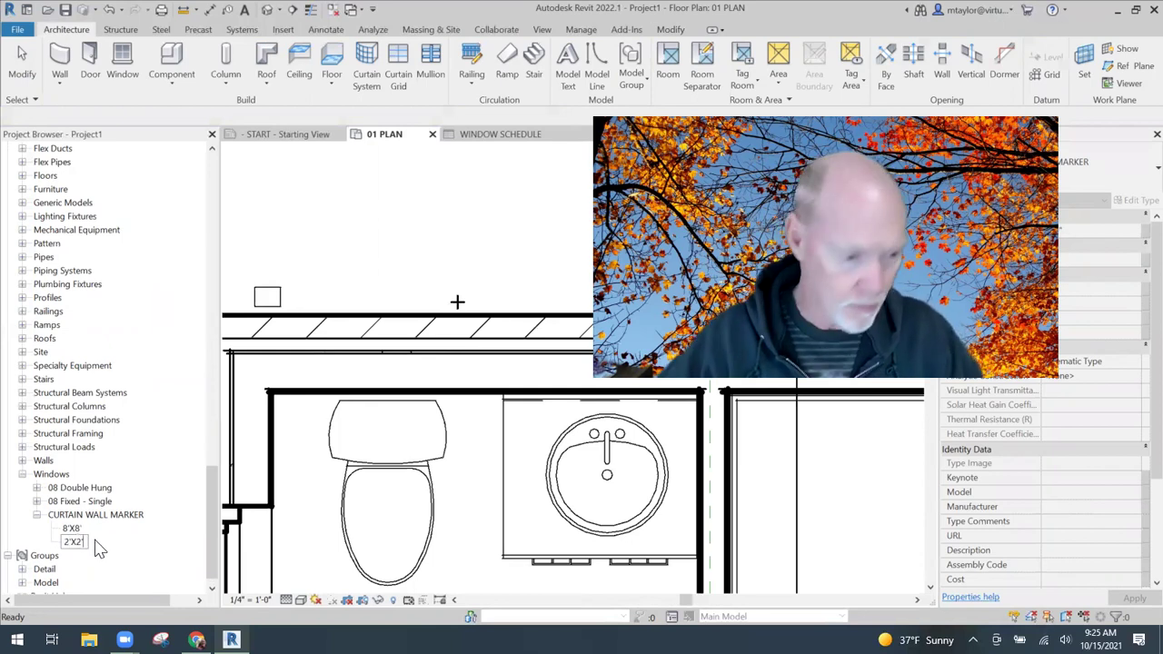
key(Return)
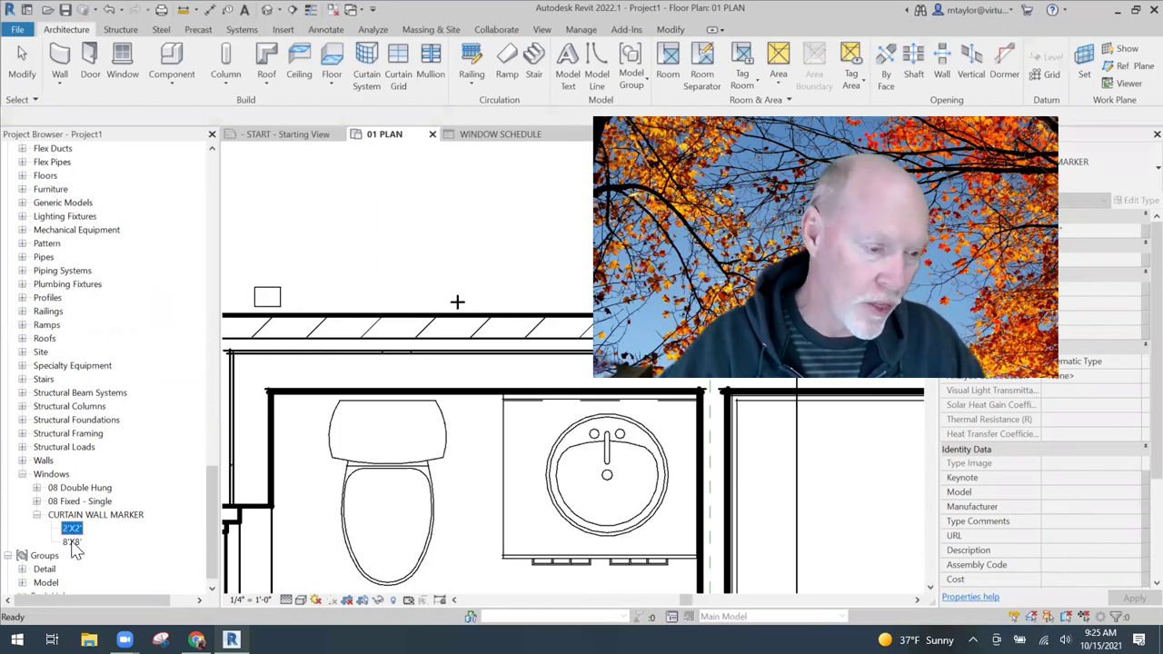
Step: Review and confirm the 8'X8' marker's type properties
double_click(73, 543)
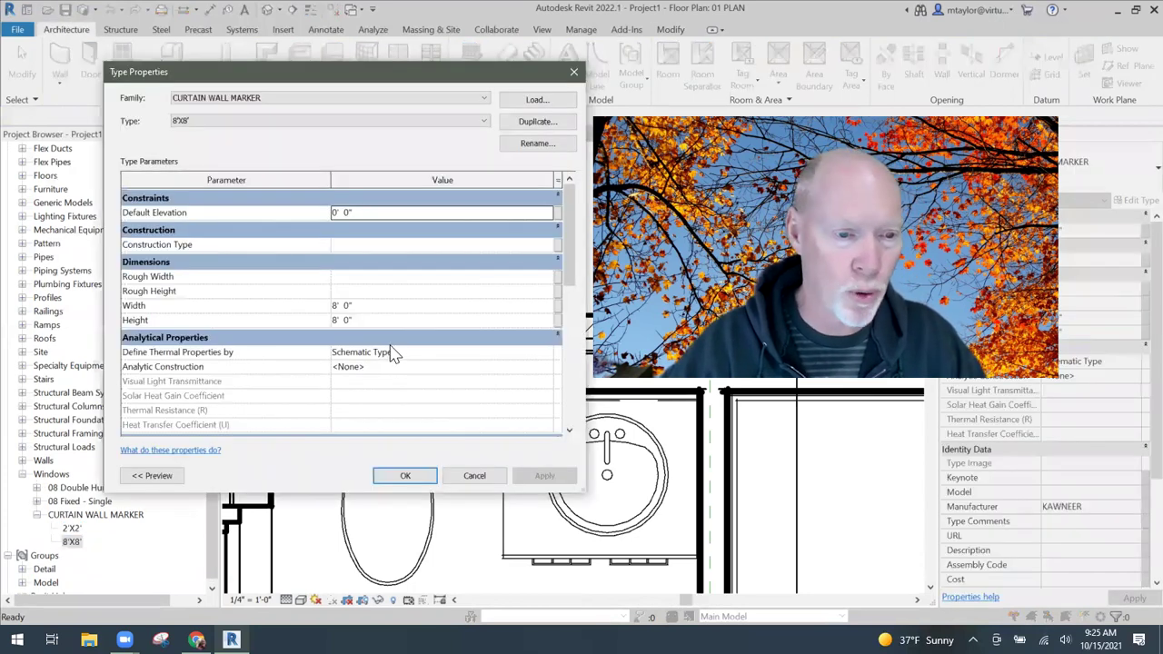
drag(567, 235, 565, 356)
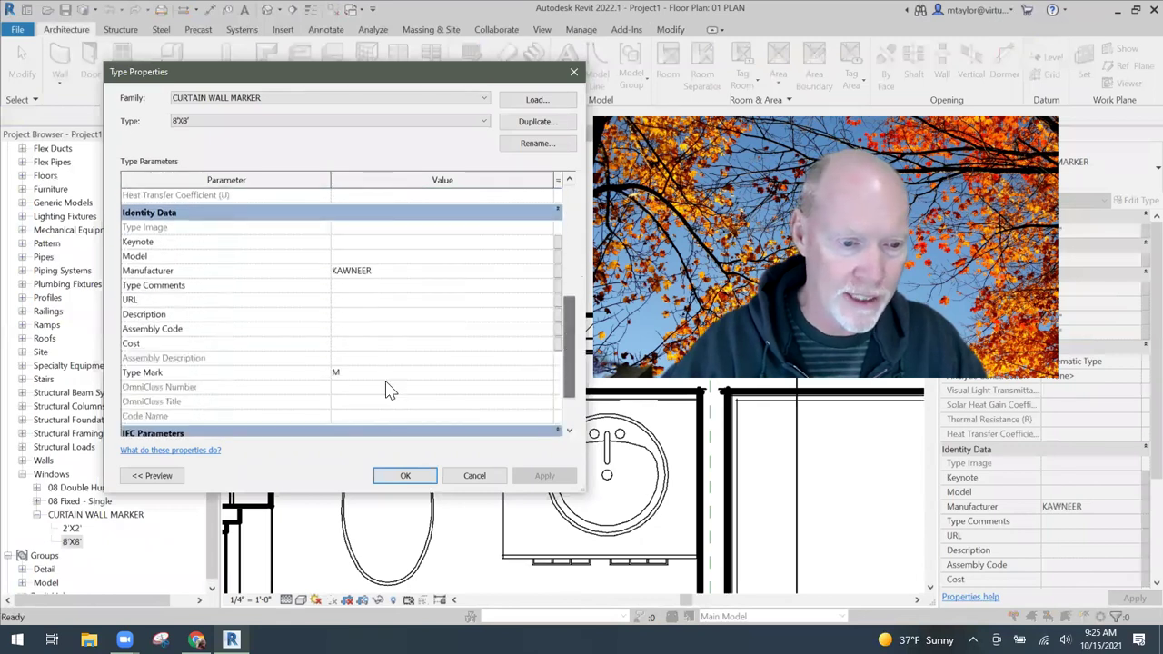
click(425, 476)
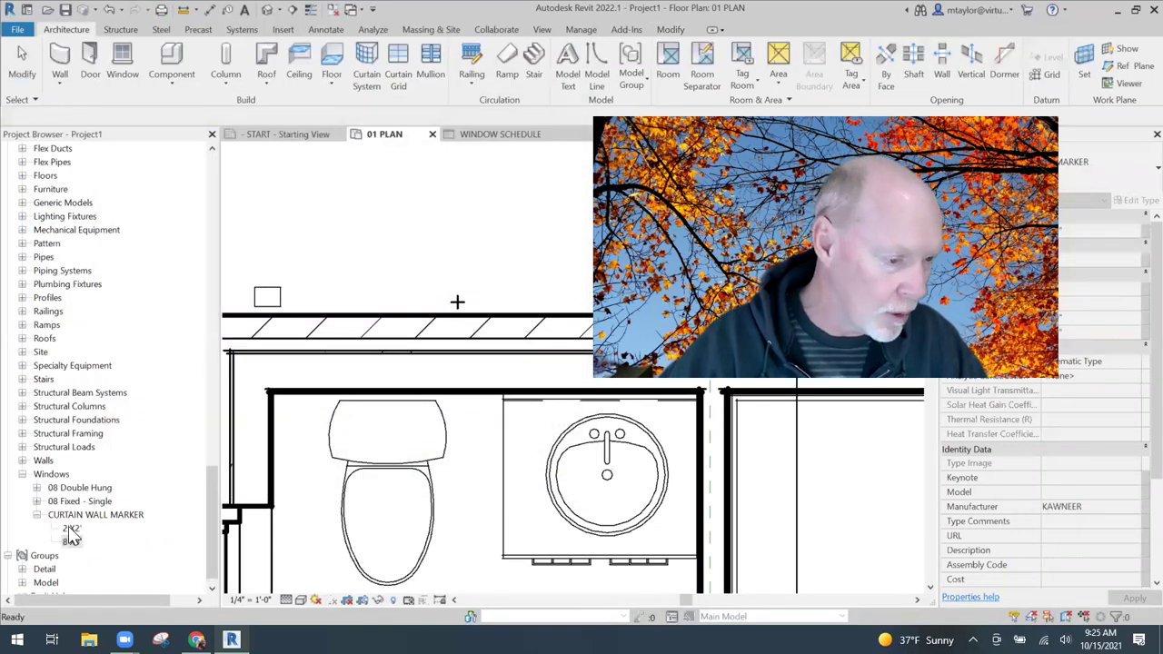
Step: Give the 2'X2' marker type mark R and manufacturer KAWNEER
click(72, 529)
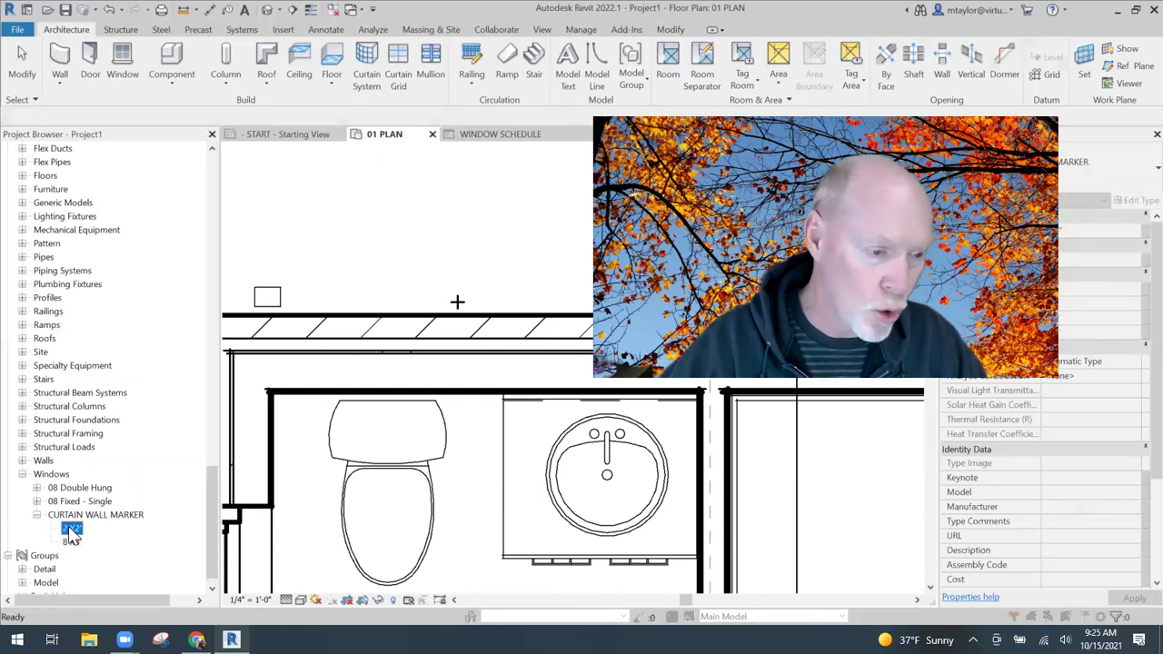
double_click(72, 531)
drag(565, 264, 565, 381)
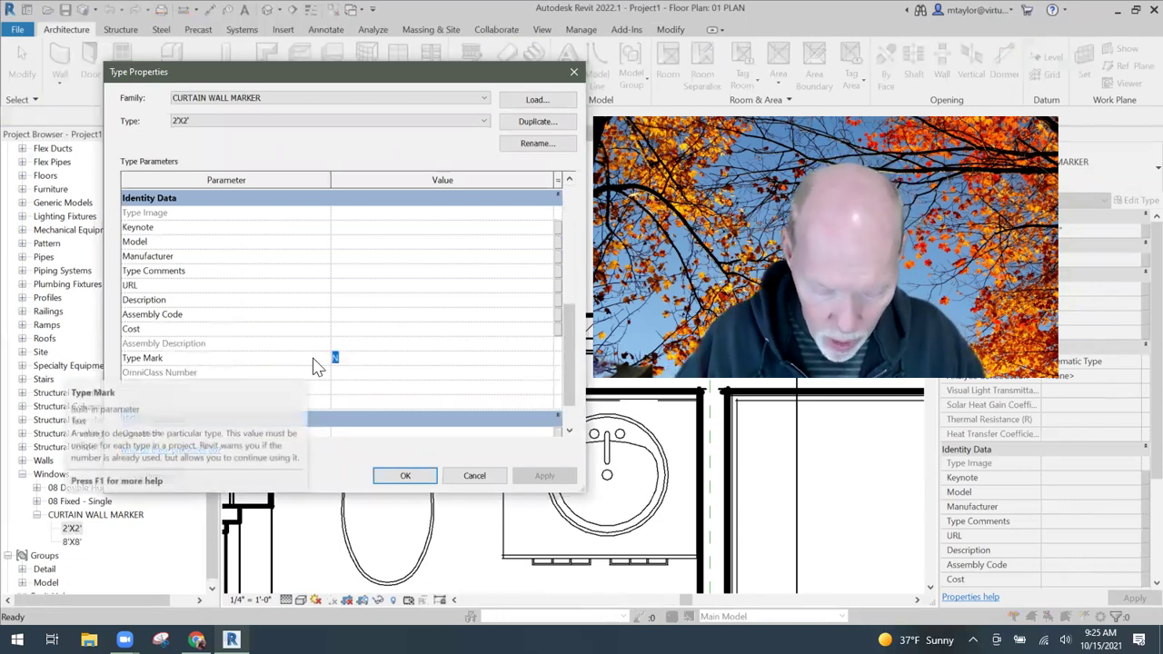
text(O)
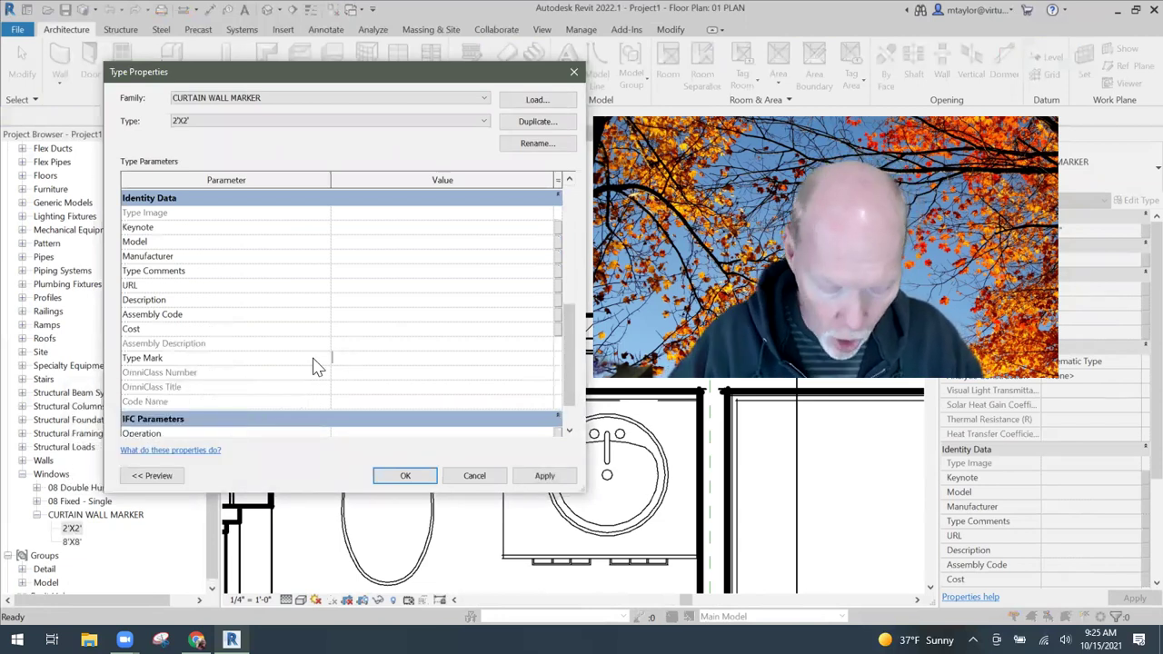
text(R)
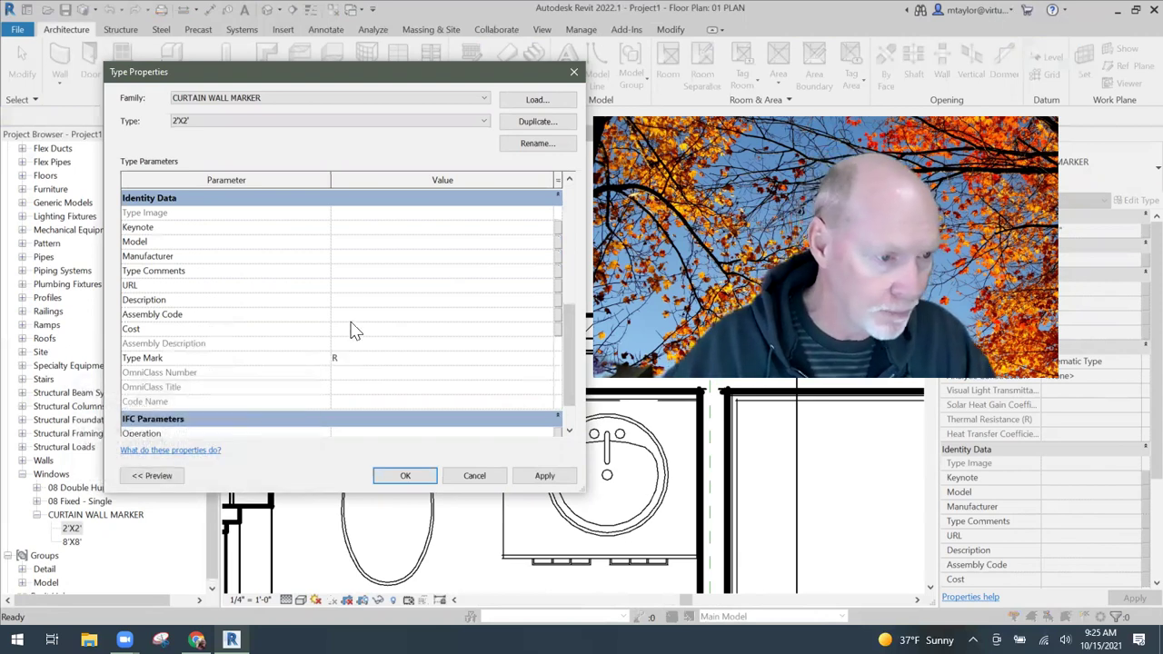
click(547, 257)
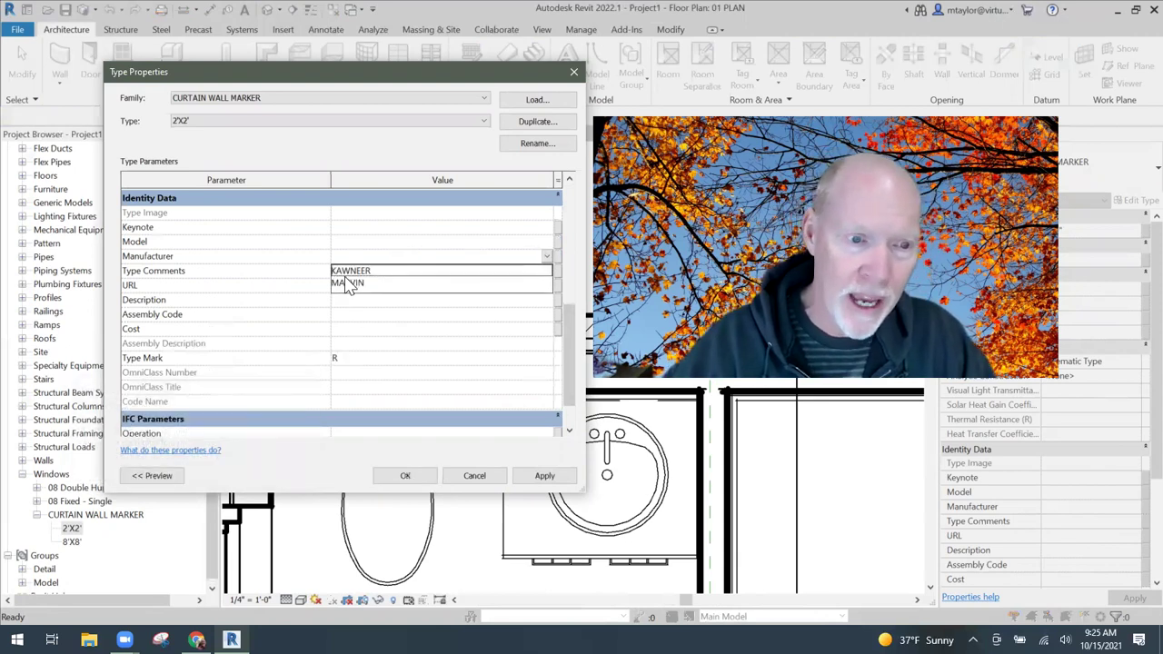
click(357, 271)
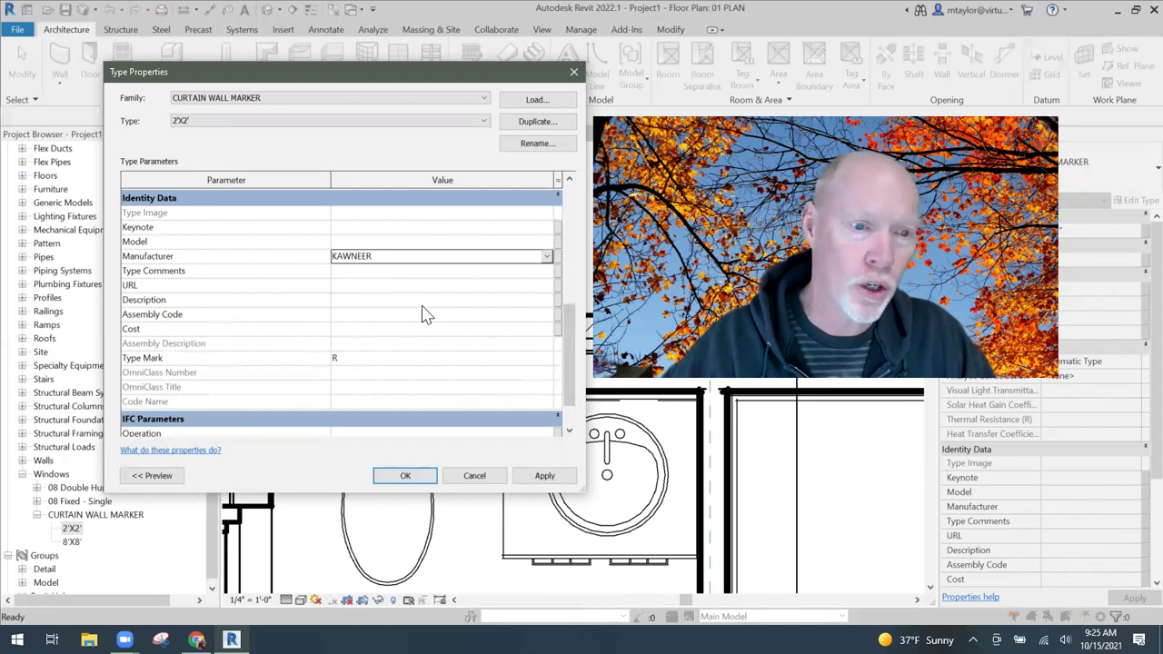
click(406, 476)
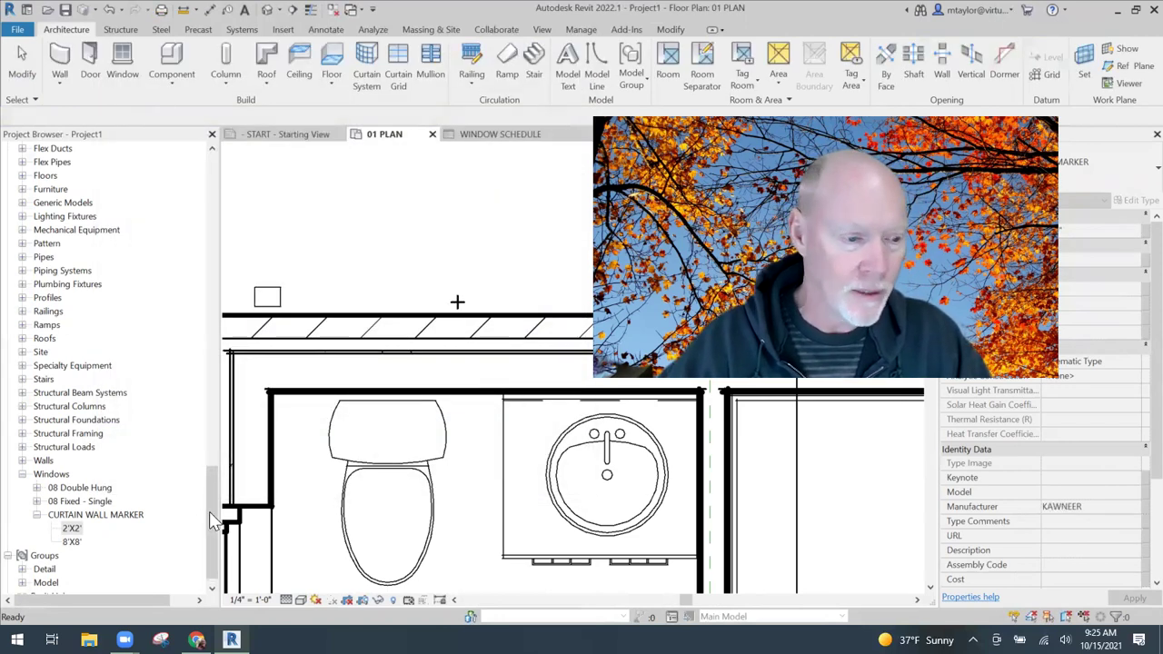
Step: Set the 2'X2' marker's width and height to 2'-0"
double_click(73, 531)
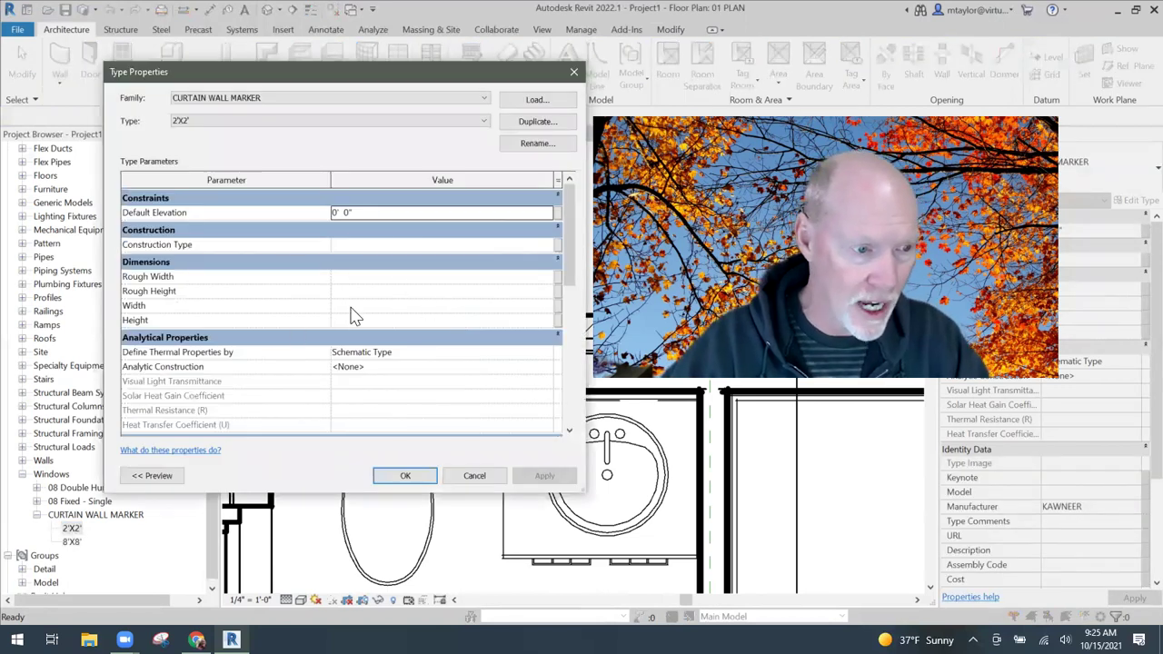
click(387, 307)
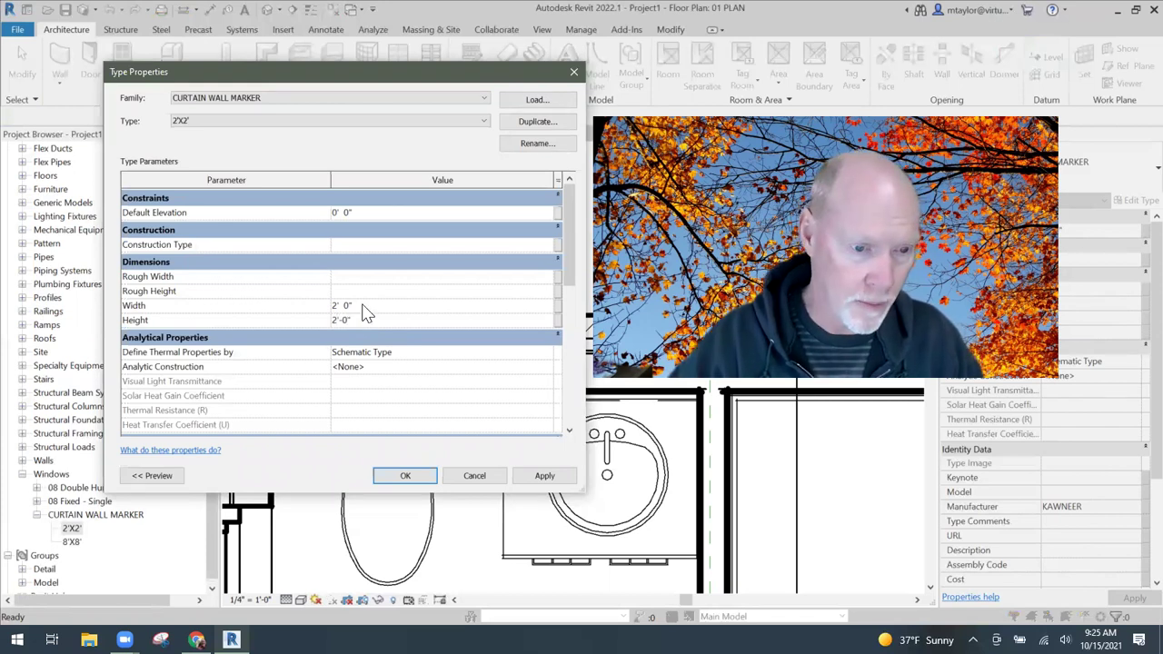
click(405, 475)
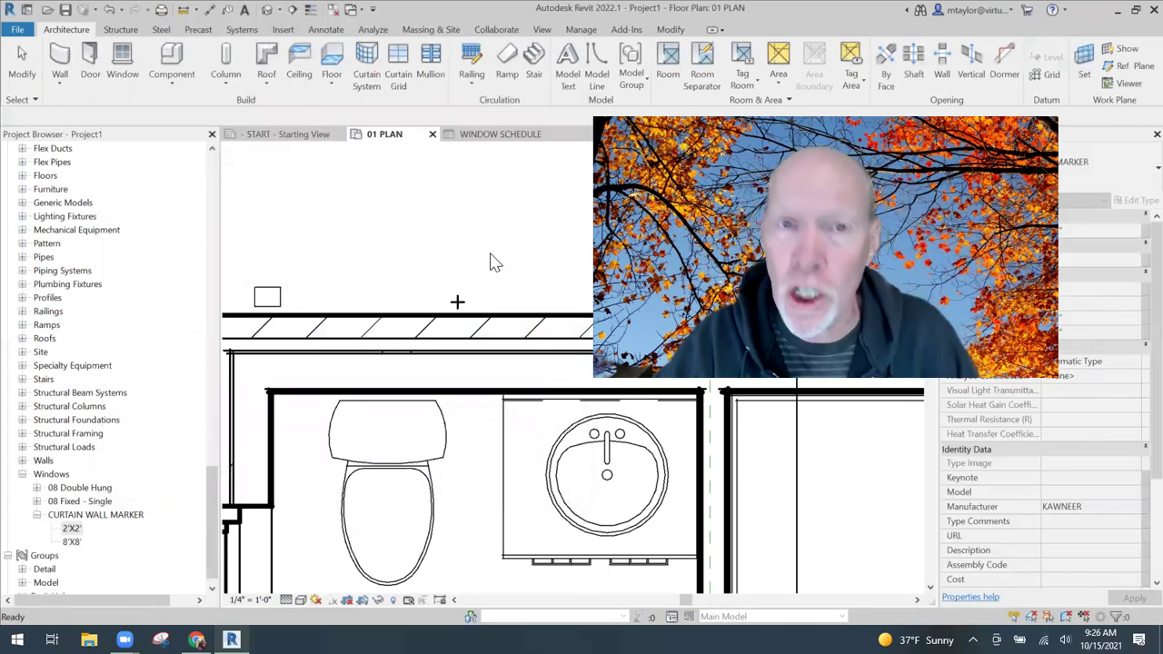
click(472, 174)
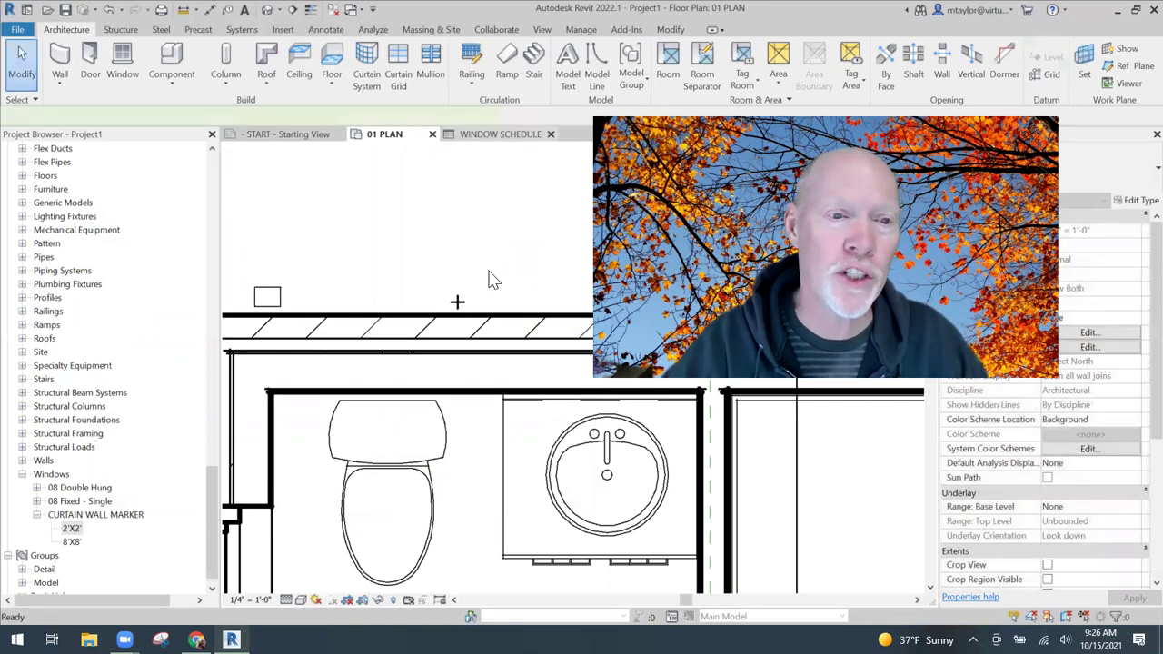
key(ctrl+Tab)
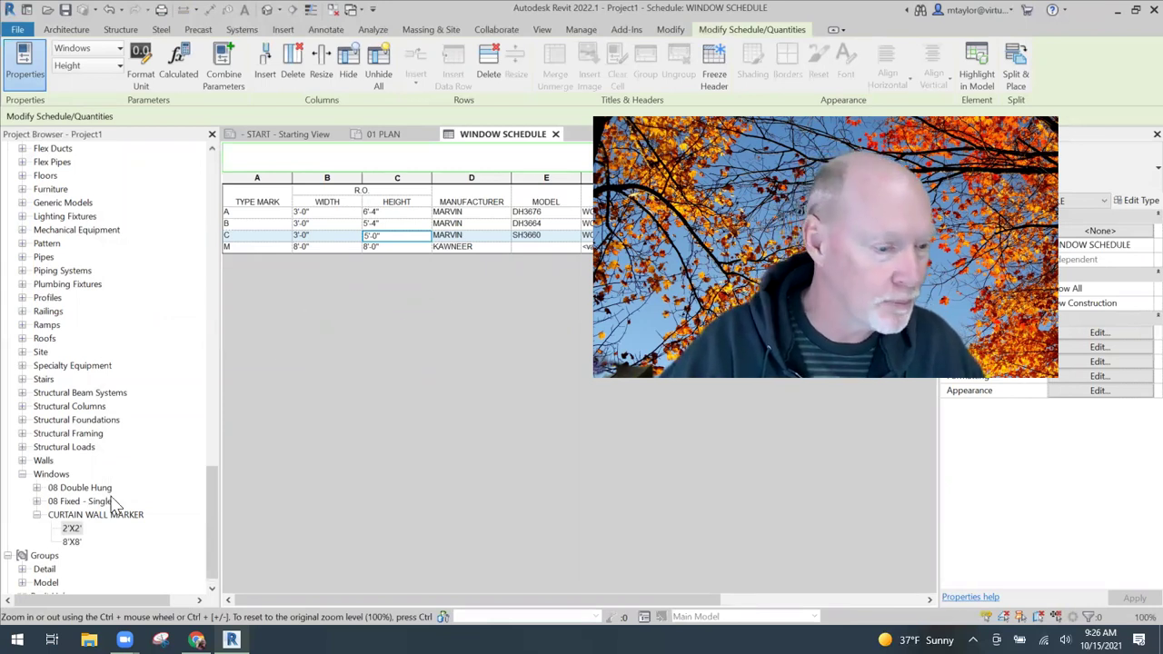
double_click(72, 528)
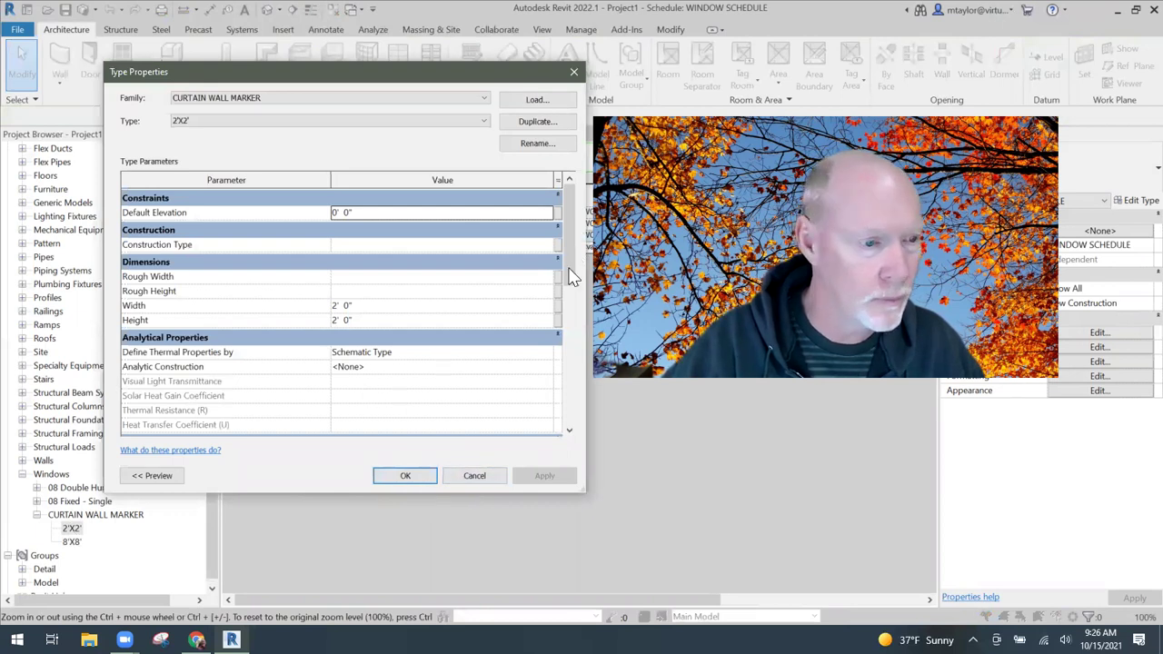
drag(573, 278, 569, 374)
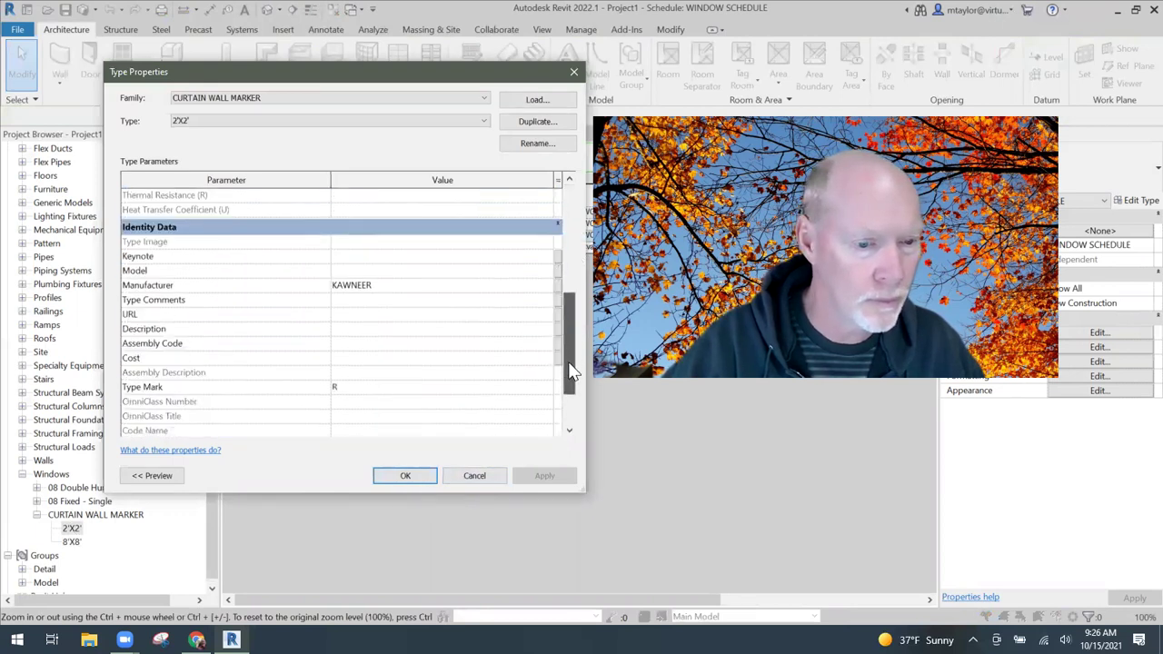
click(391, 478)
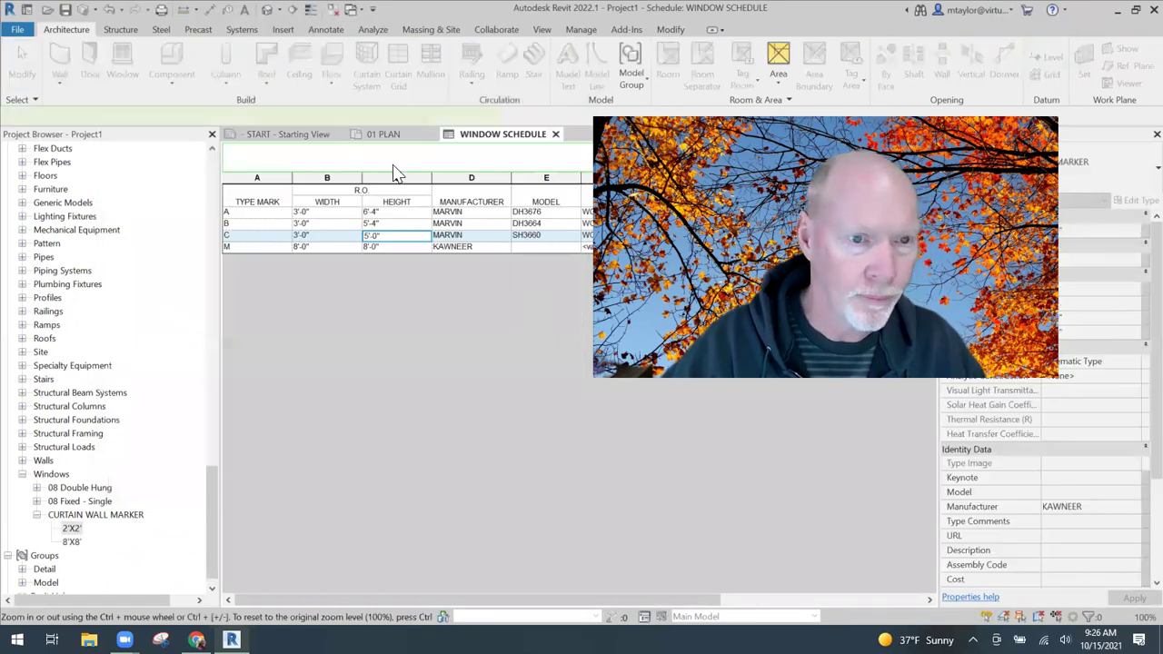
click(383, 134)
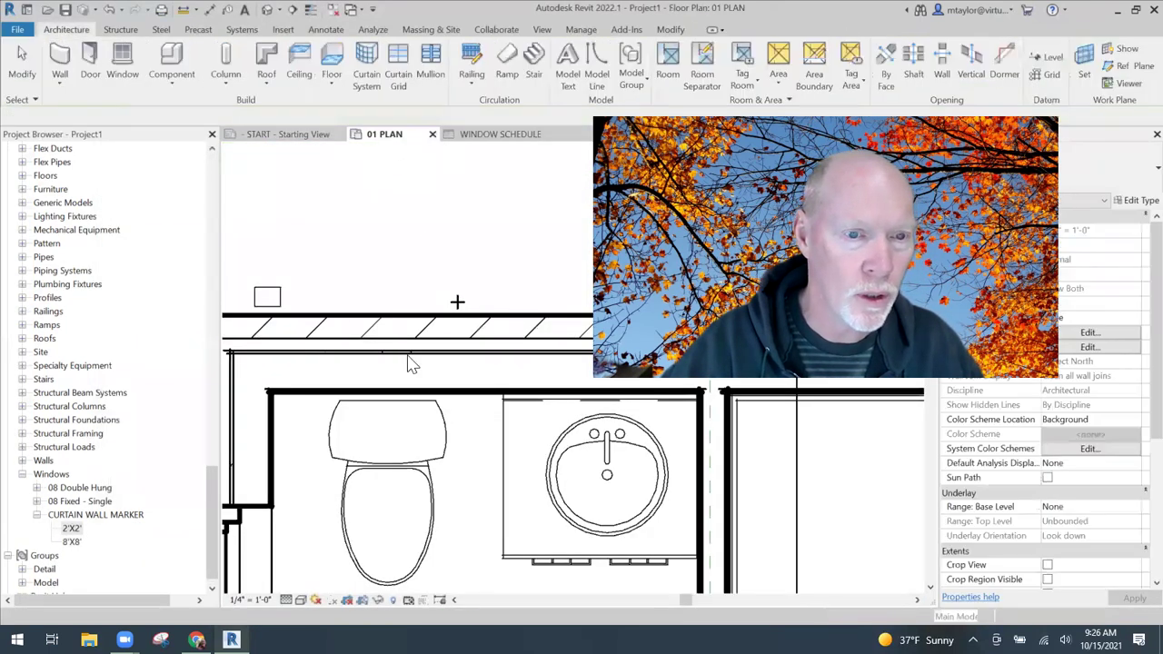
click(461, 305)
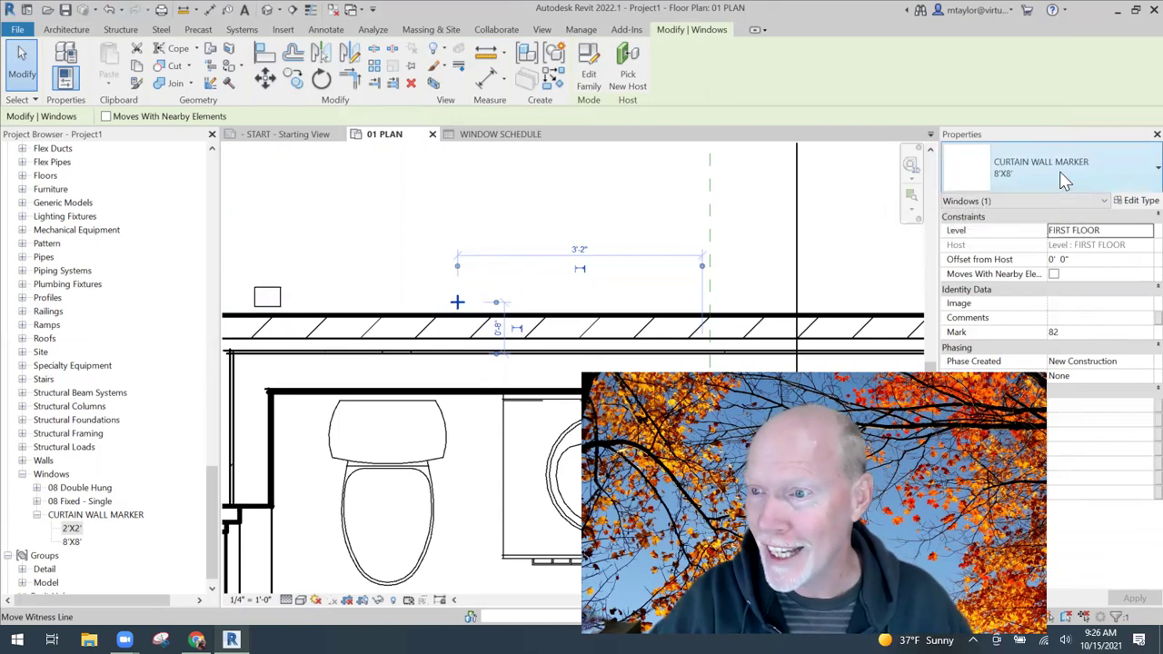
Step: Change the toilet-wall marker to CURTAIN WALL MARKER 2'X2' and view the window schedule
click(1064, 180)
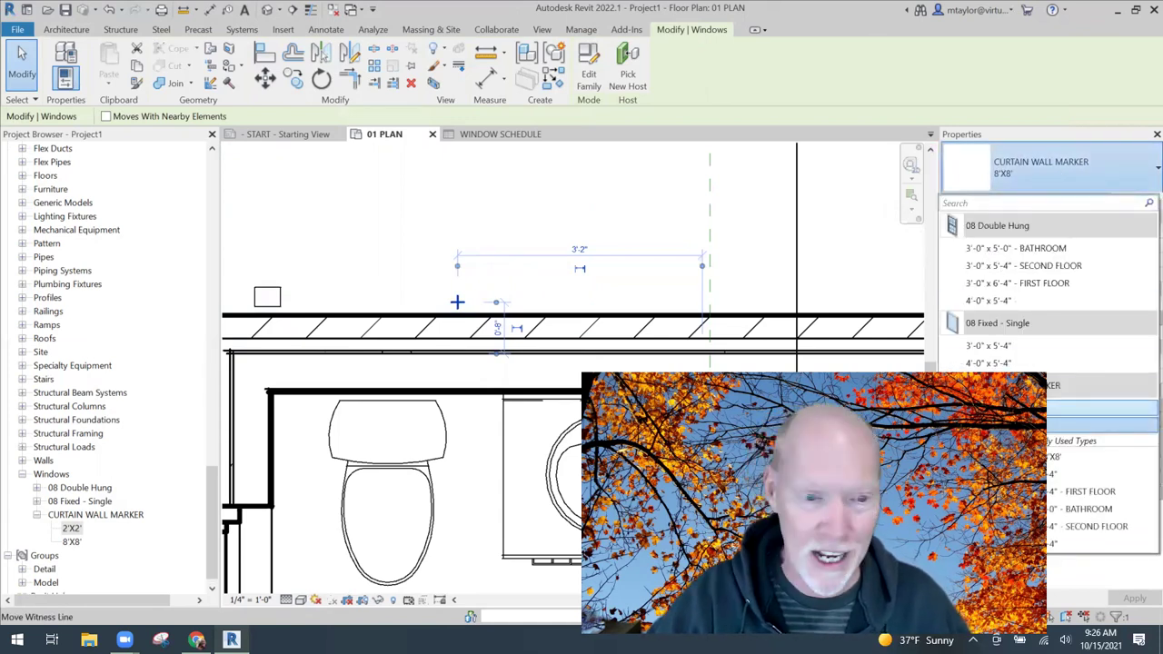
click(1090, 409)
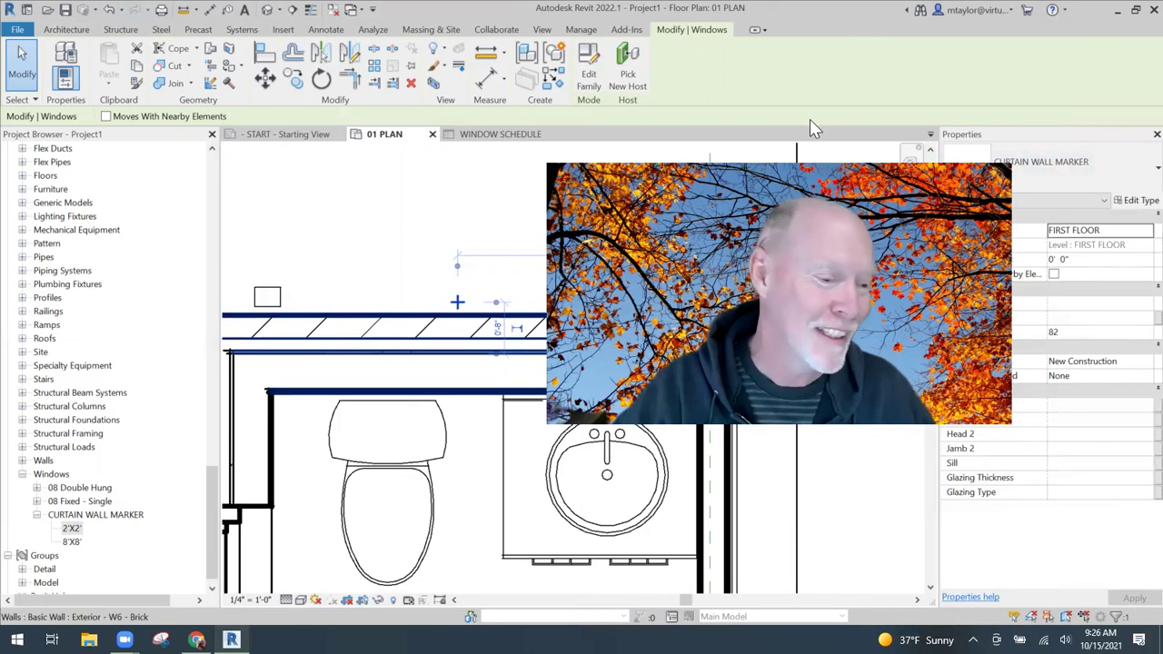
key(Escape)
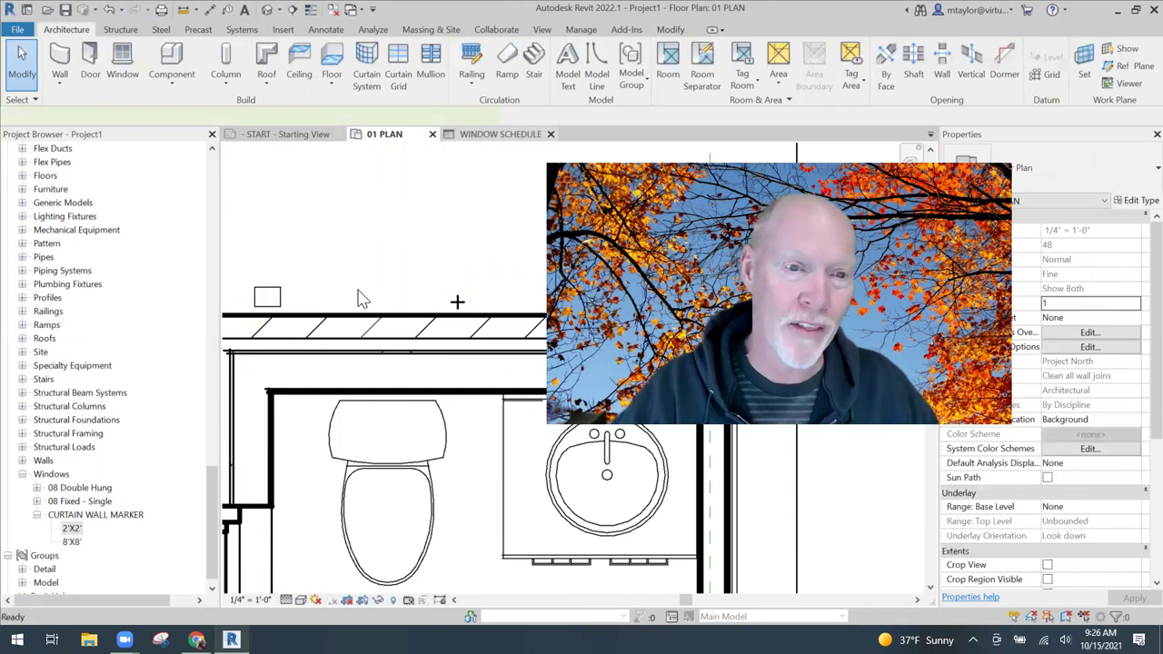
key(ctrl+Tab)
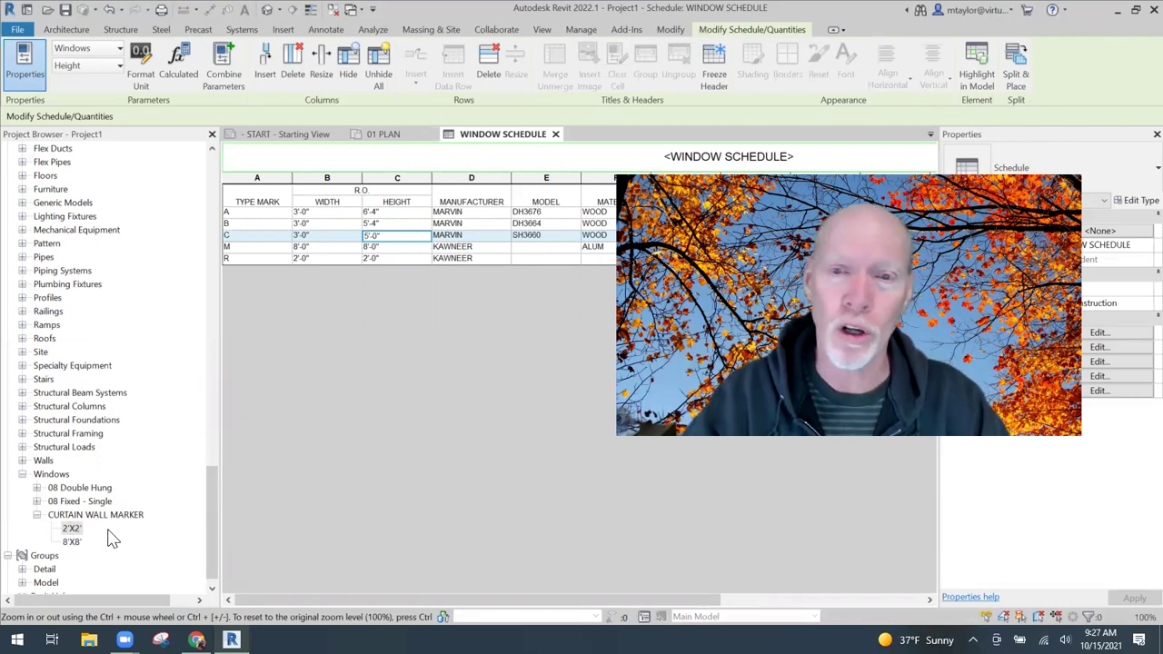
Step: On 01 PLAN, tag the 2'X2' marker above the toilet with R and zoom out
click(393, 136)
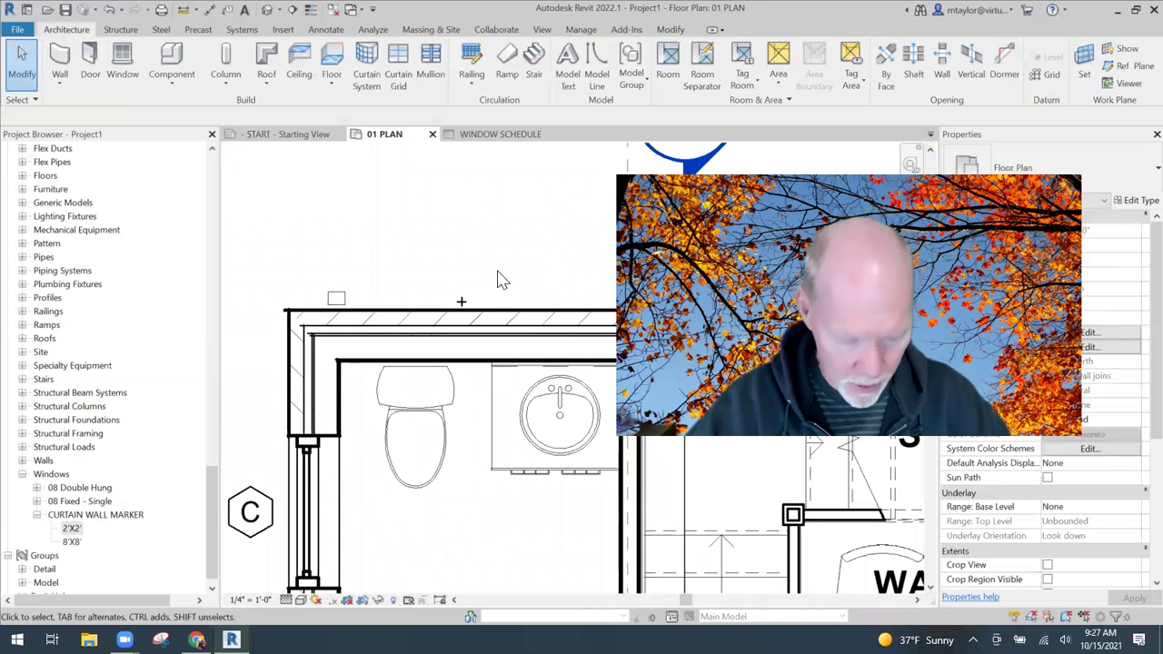
key(t)
key(g)
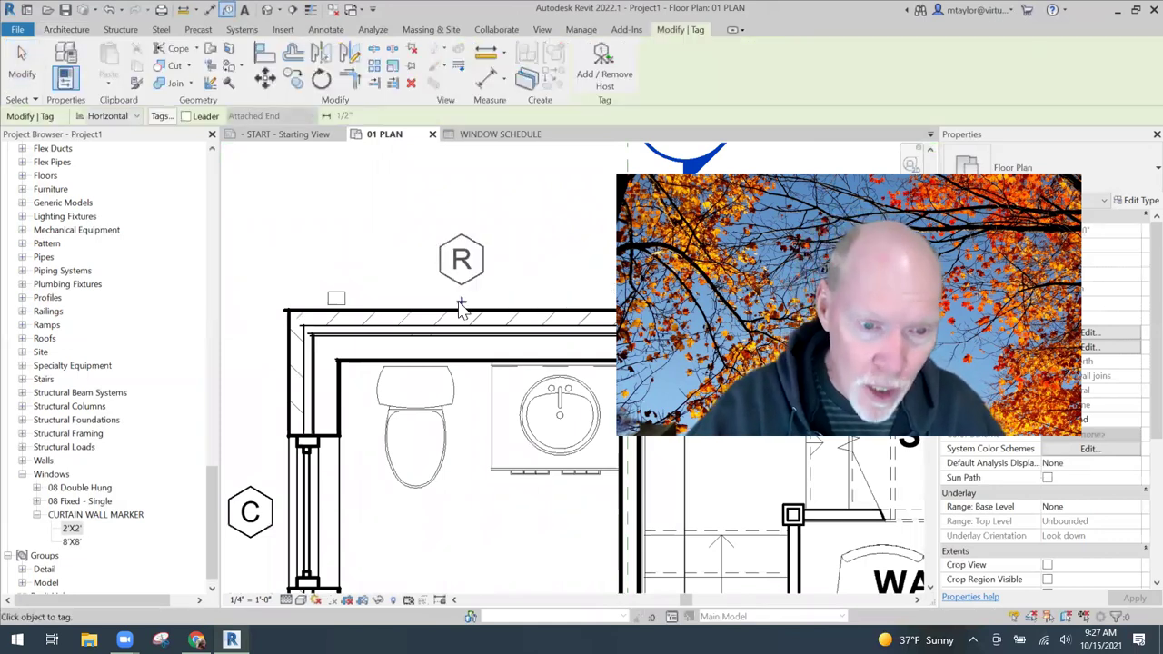
scroll(546, 255, down, 1)
key(Escape)
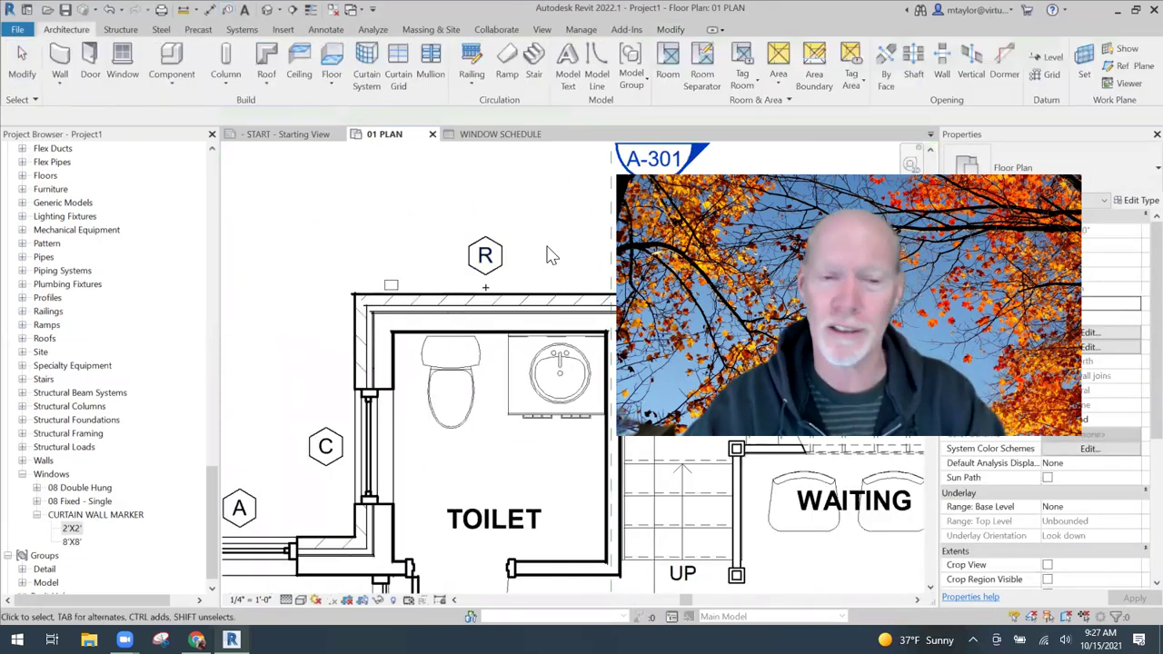
scroll(545, 255, down, 2)
middle_drag(442, 246, 482, 249)
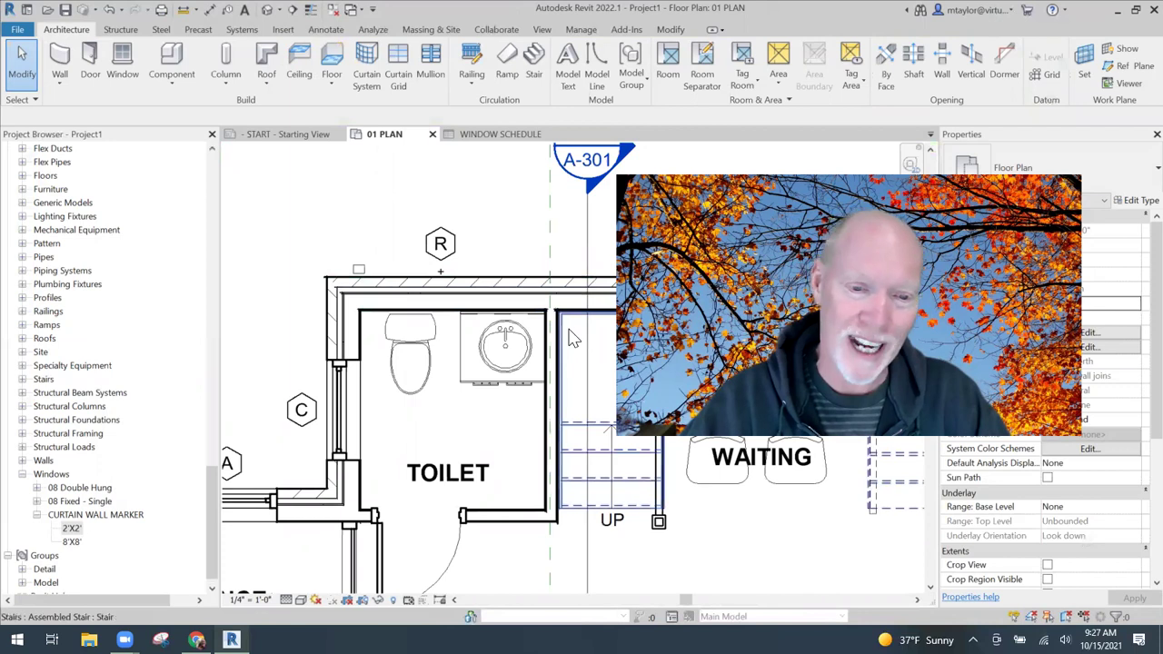
scroll(573, 338, down, 3)
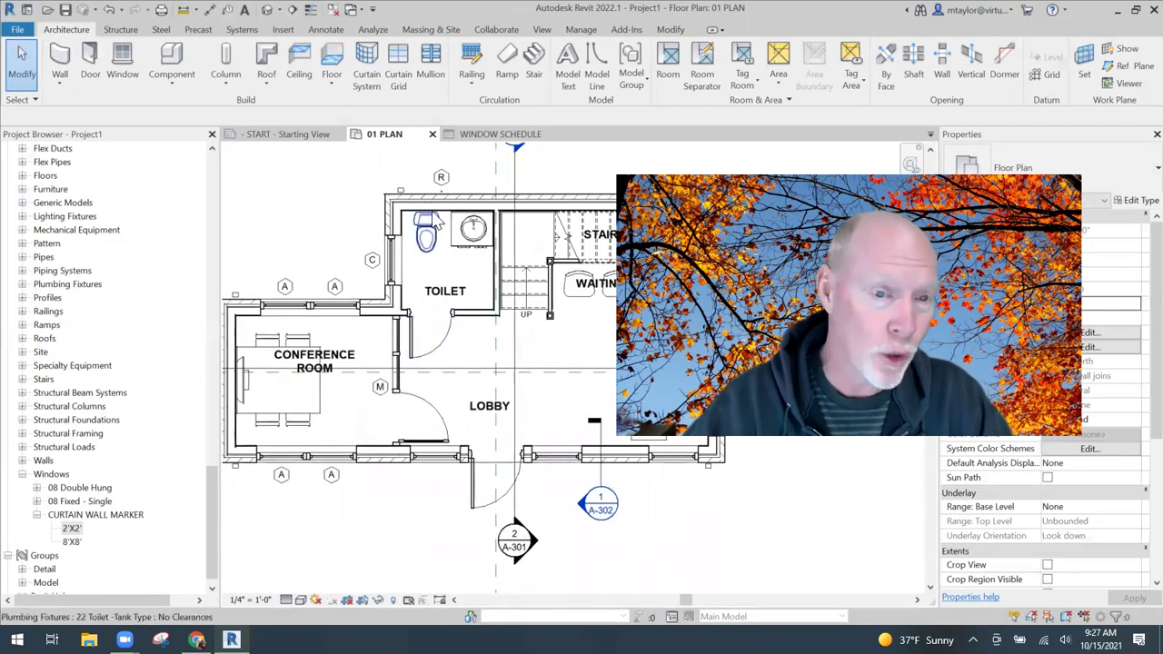